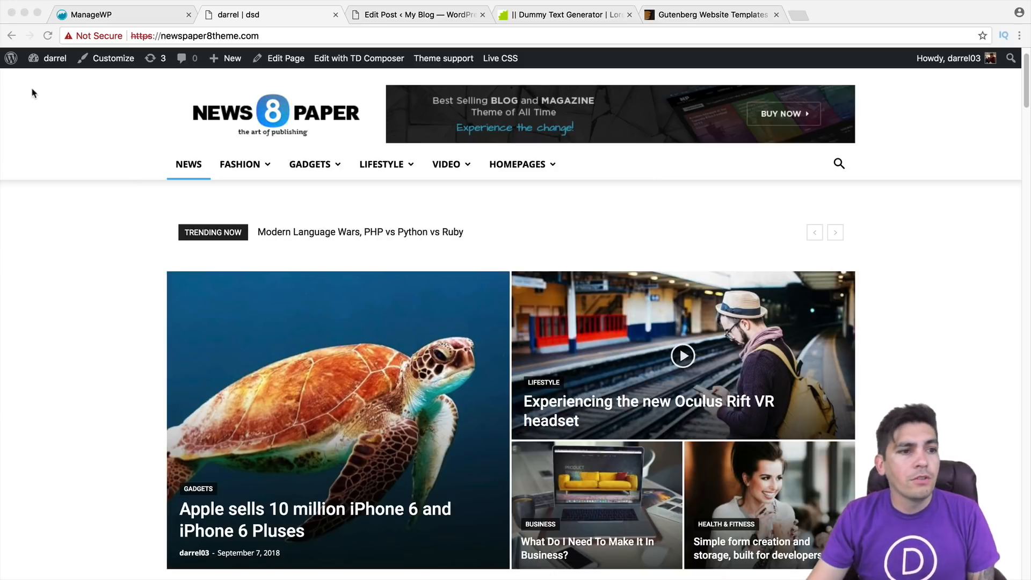
- Open the site's WordPress dashboard and start a new post in the Gutenberg editor
left_click(48, 62)
mouse_move(49, 62)
left_click(50, 81)
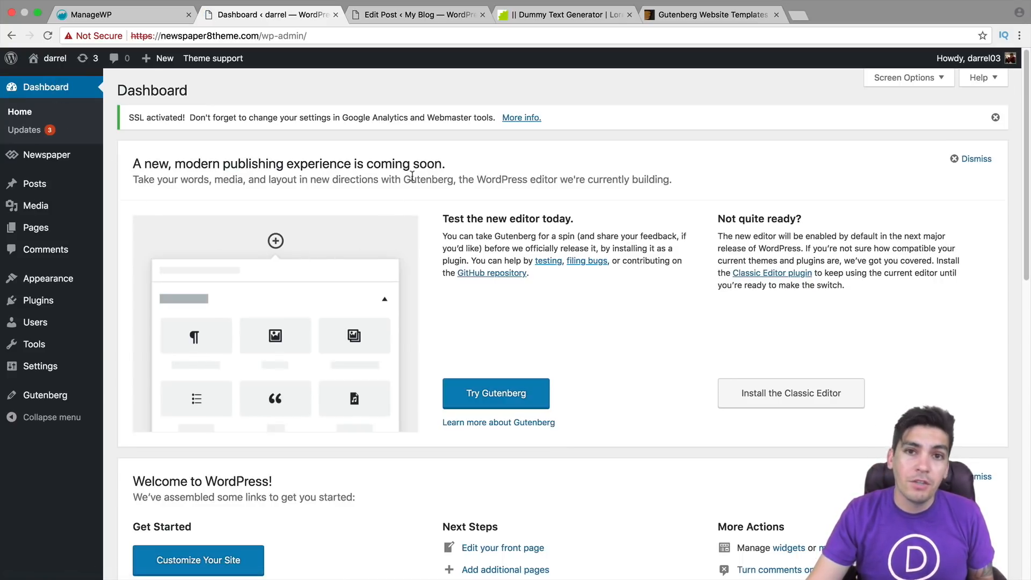
scroll(514, 270, "down", 2)
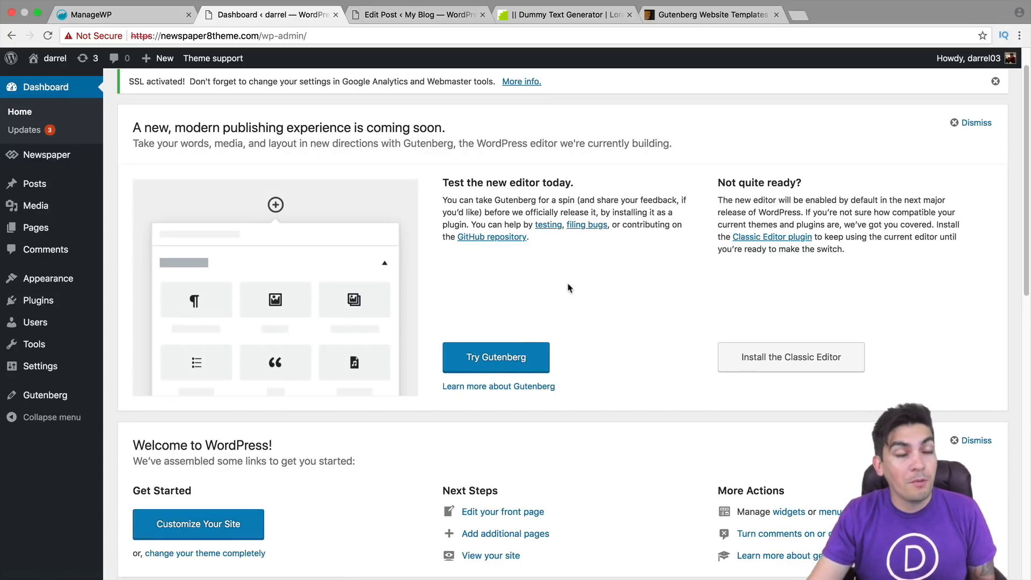
scroll(570, 289, "up", 2)
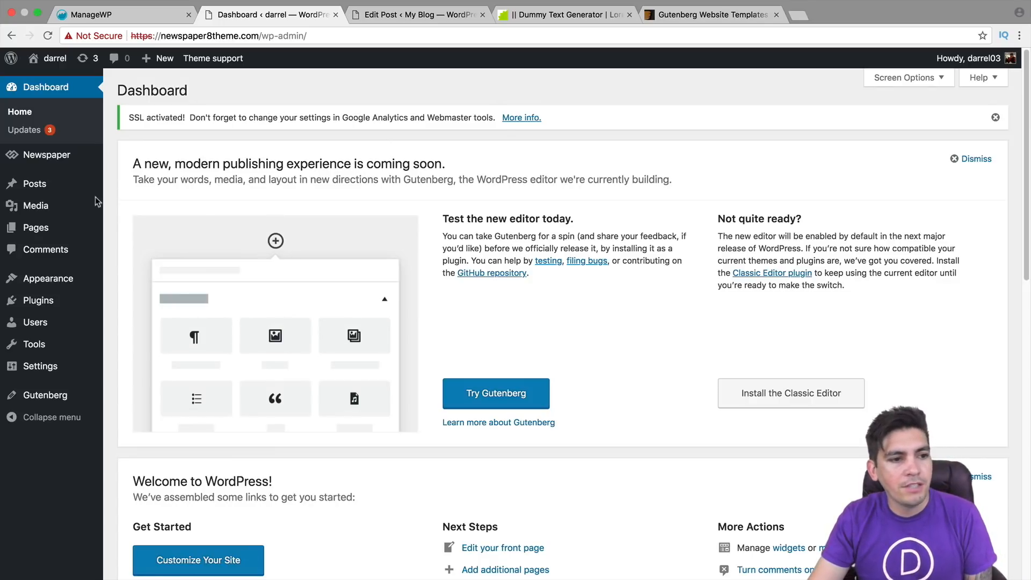
mouse_move(32, 184)
left_click(151, 207)
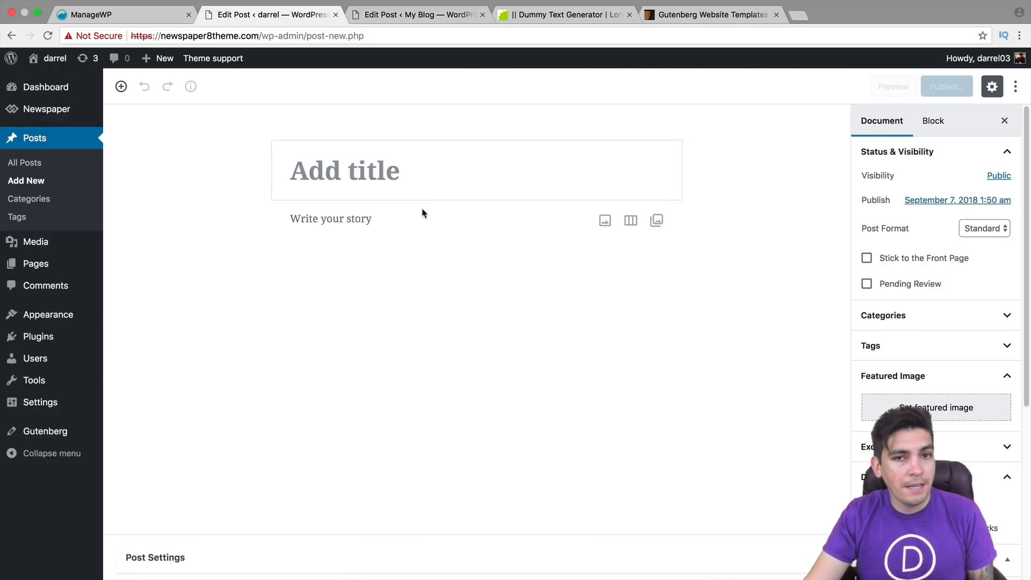
- Compare the title and body fields of the new Gutenberg post with those of the classic editor draft on My Blog
left_click(411, 221)
left_click(404, 181)
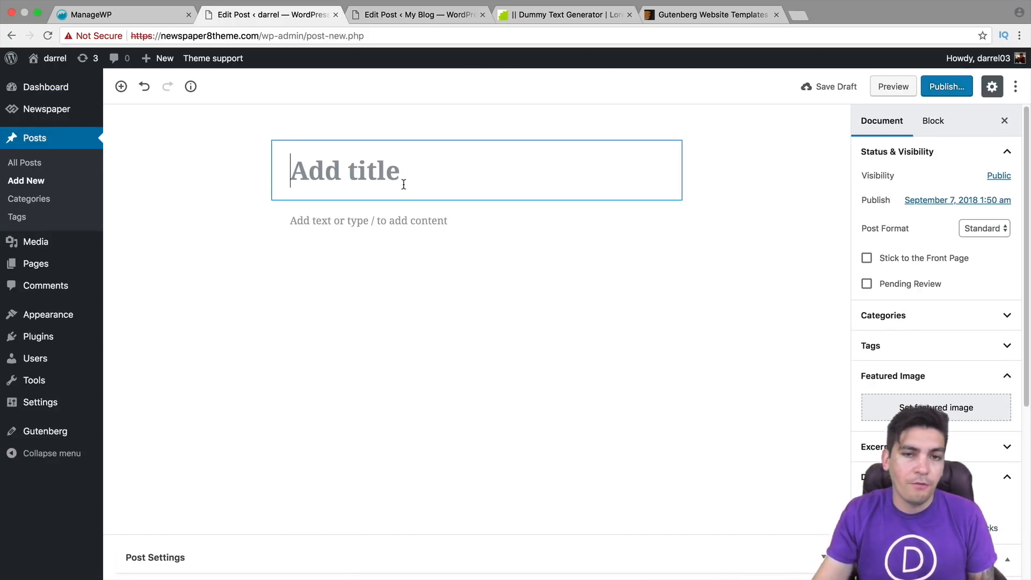
left_click(408, 15)
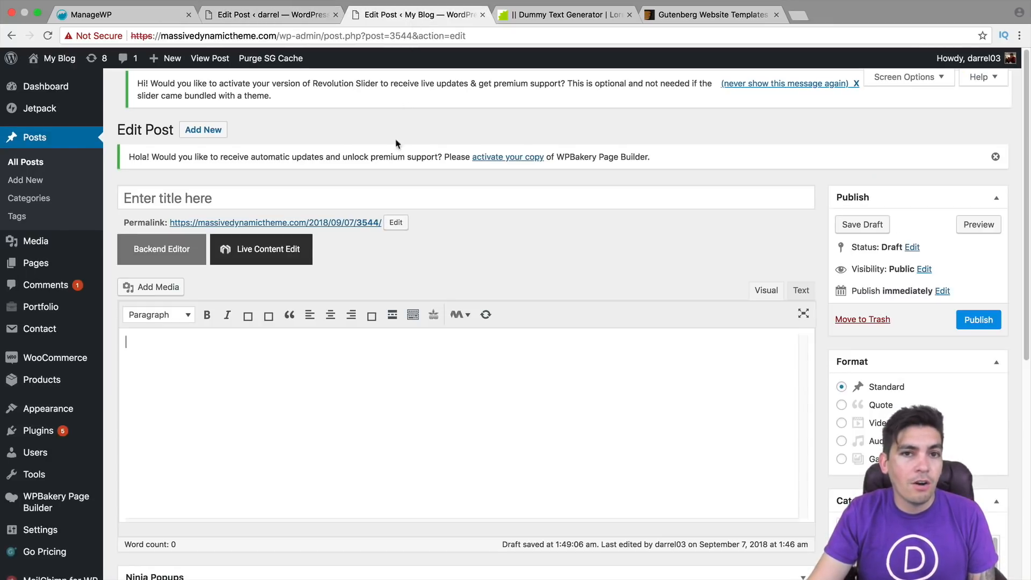
left_click(316, 196)
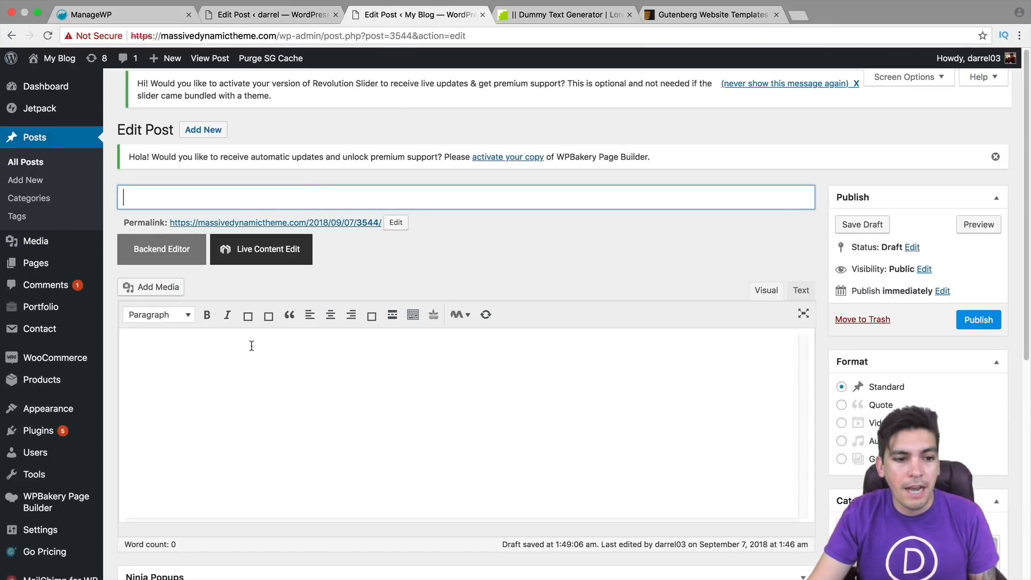
left_click(250, 347)
left_click(305, 17)
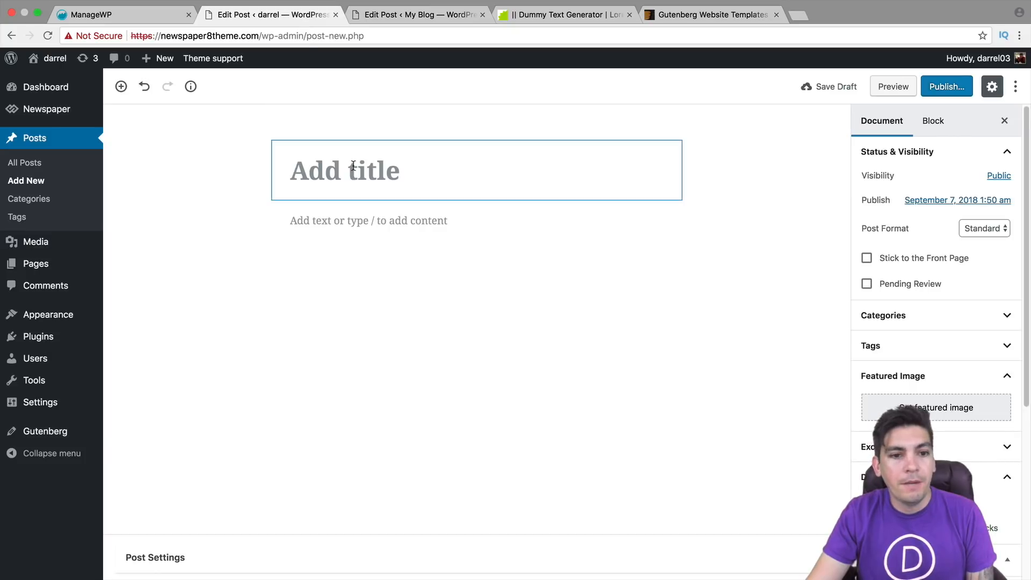
- Title the new Gutenberg post "How To Use Gutenberg"
left_click(364, 219)
left_click(362, 170)
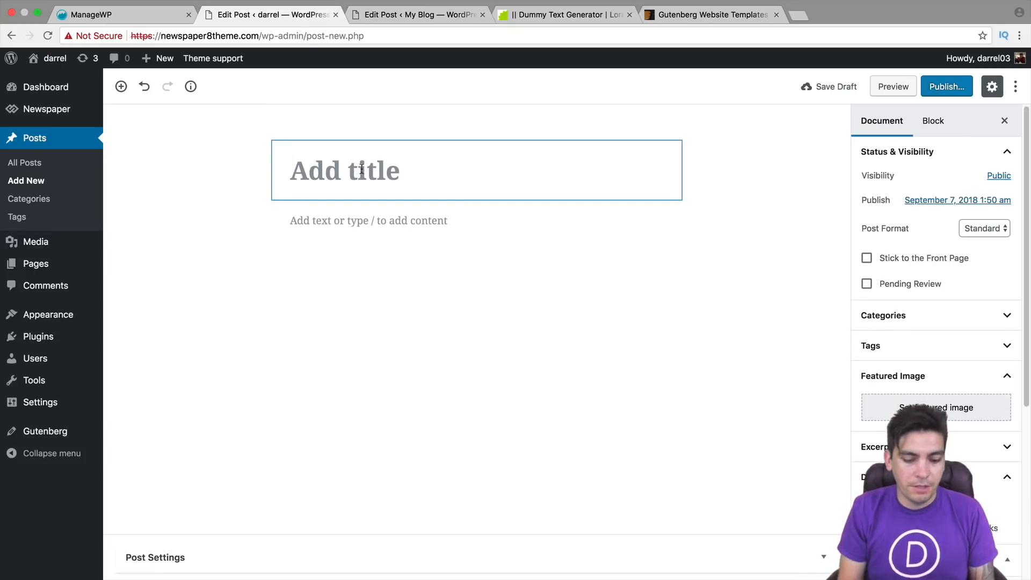
type("How To Use")
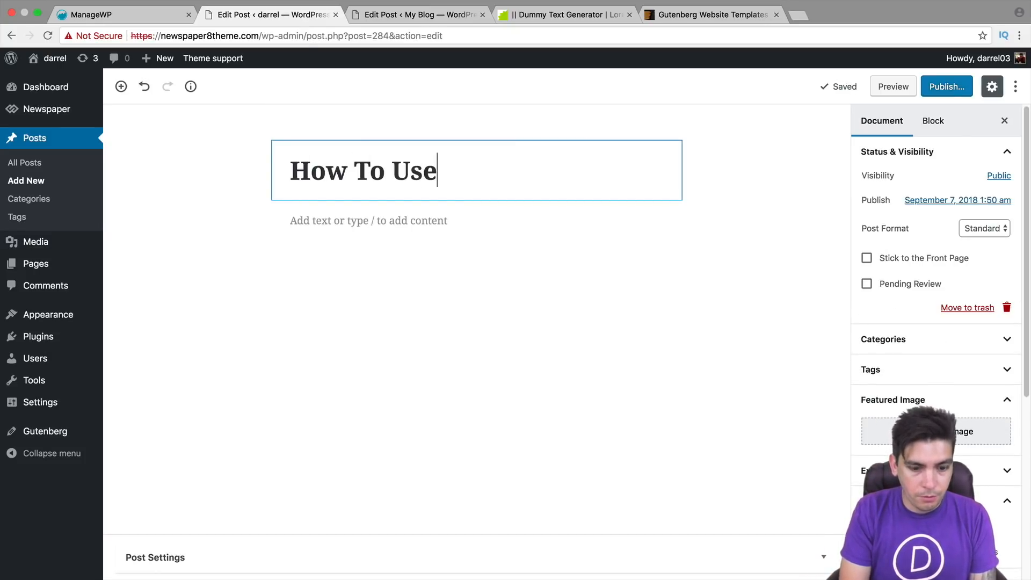
type(" Gutenberg")
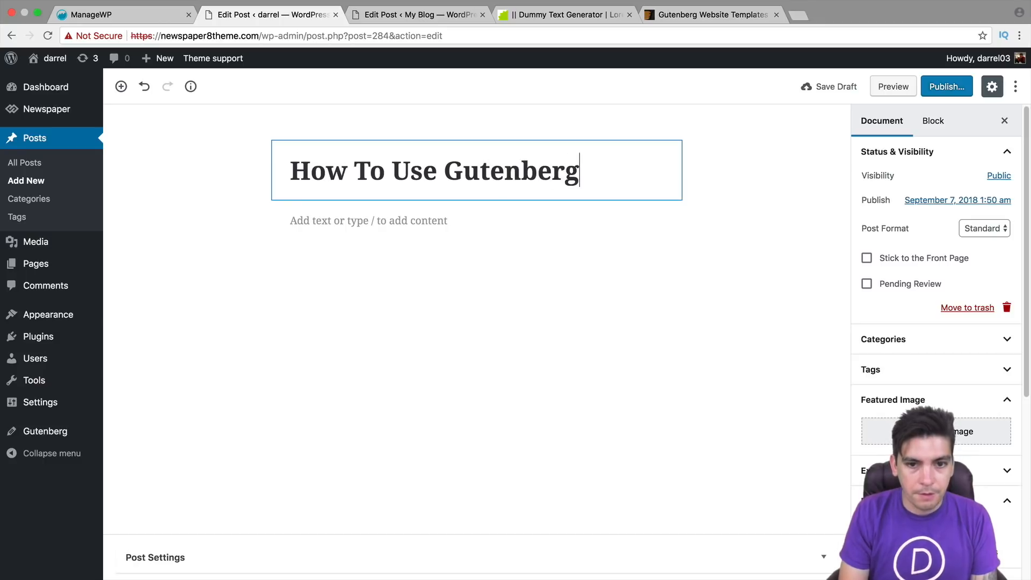
- Copy the highlighted Lorem ipsum passage from the Dummy Text Generator and paste it into the Gutenberg post's first paragraph
left_click(371, 221)
right_click(333, 221)
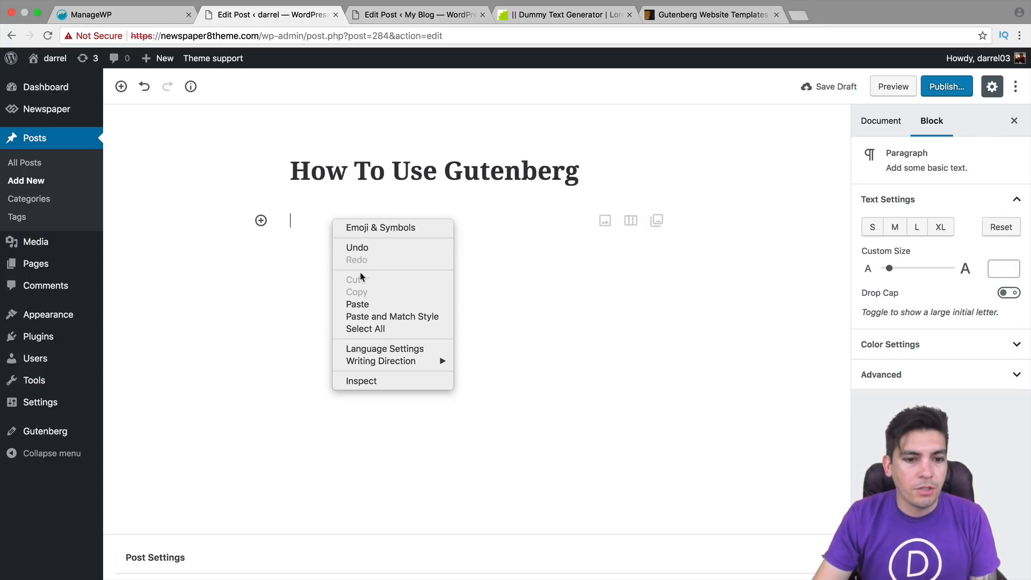
left_click(556, 15)
right_click(503, 173)
left_click(520, 197)
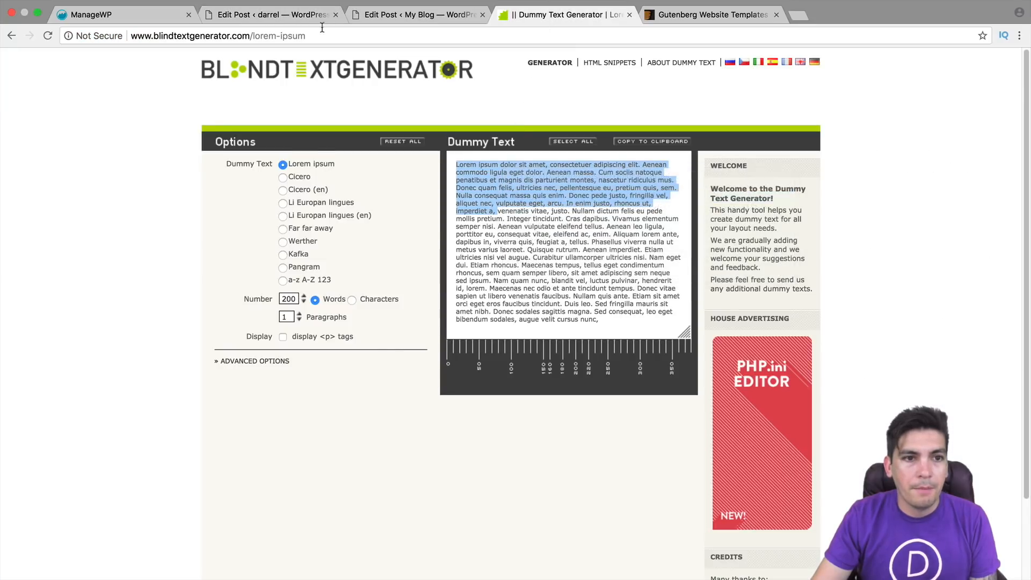
left_click(272, 14)
right_click(311, 220)
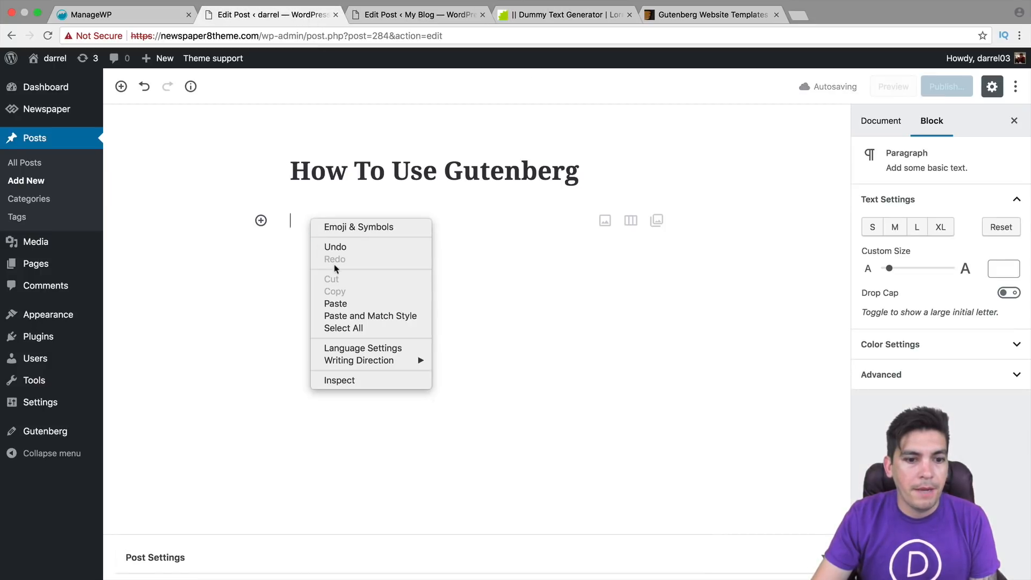
left_click(334, 301)
left_click(221, 196)
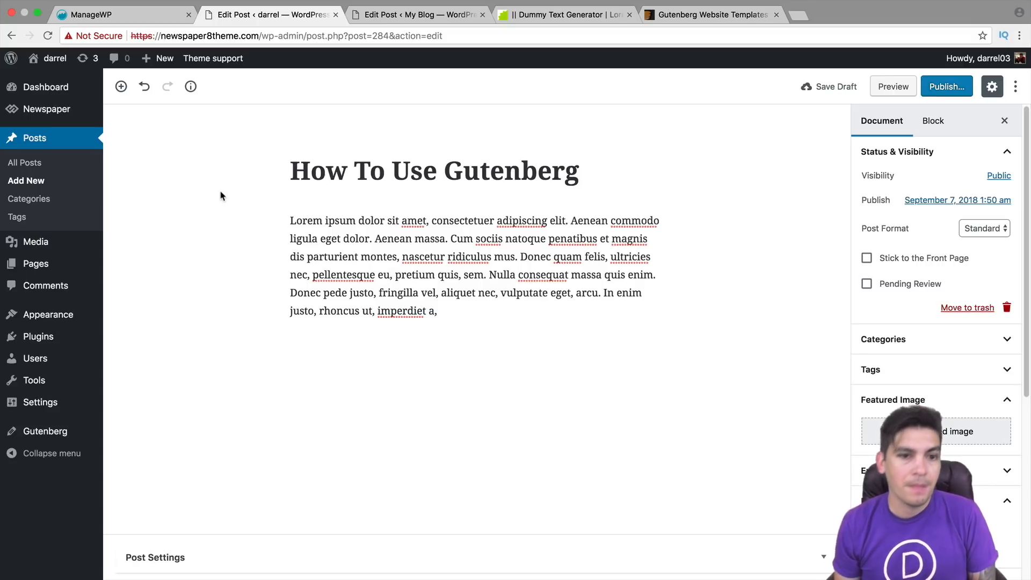
- In the classic editor draft on My Blog, enter the title "wordpress tutorial" and paste the Lorem ipsum passage into the body
left_click(379, 22)
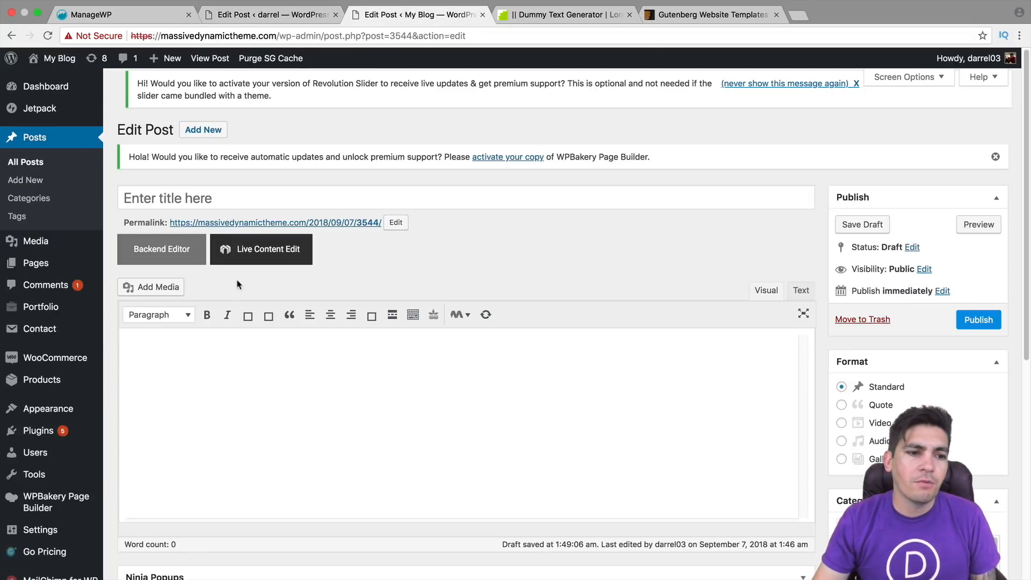
left_click(204, 192)
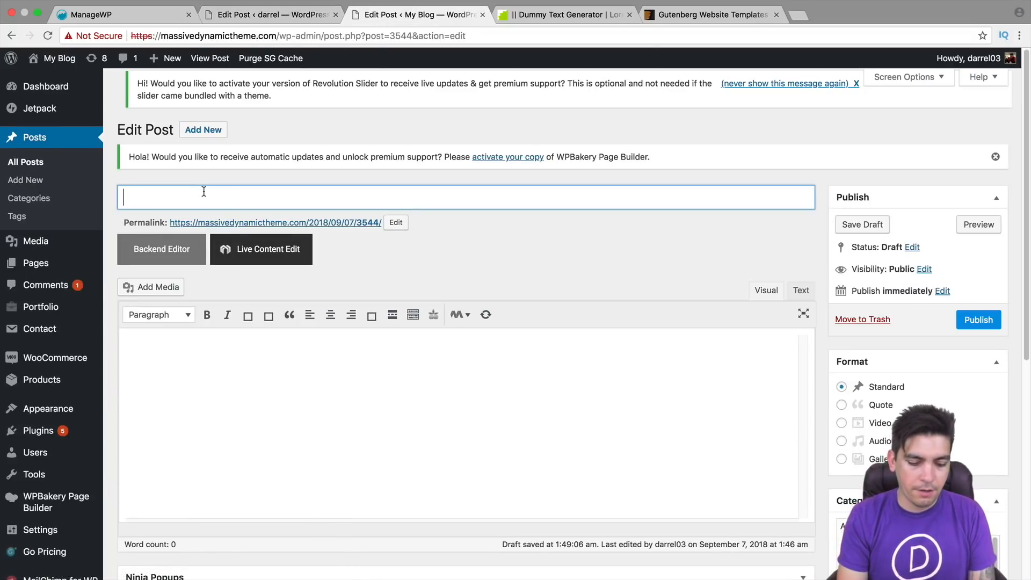
type("wordpress tutorial")
key("Tab")
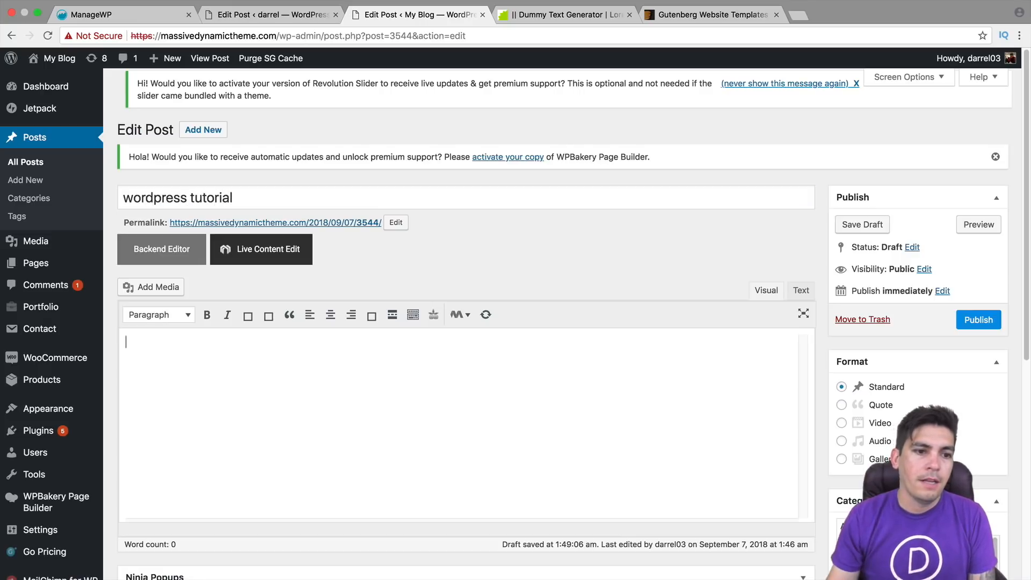
right_click(161, 338)
left_click(185, 414)
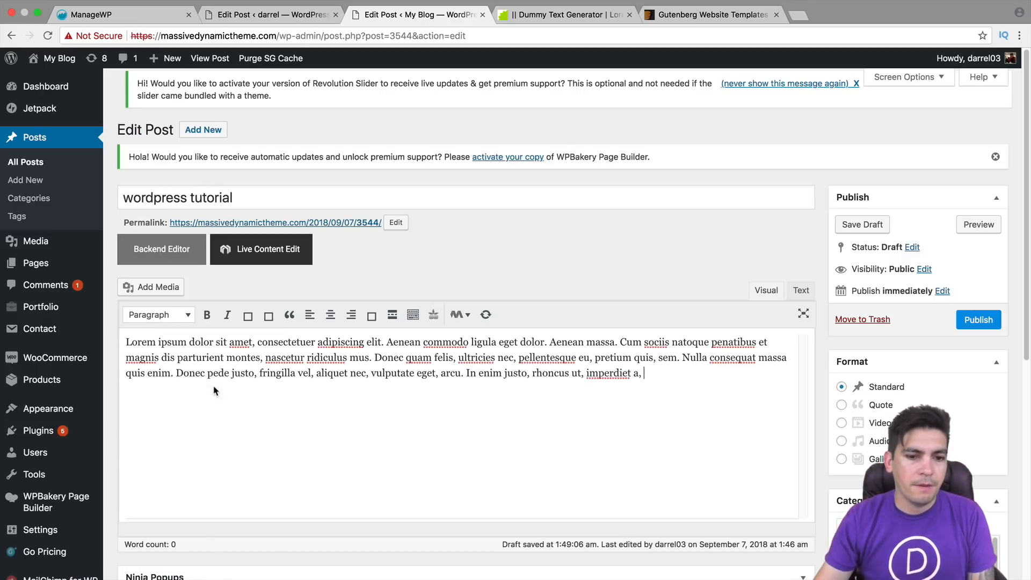
- Back in the Gutenberg post, add an Image block below the paragraph using the sea turtle picture from the Media Library
left_click(271, 15)
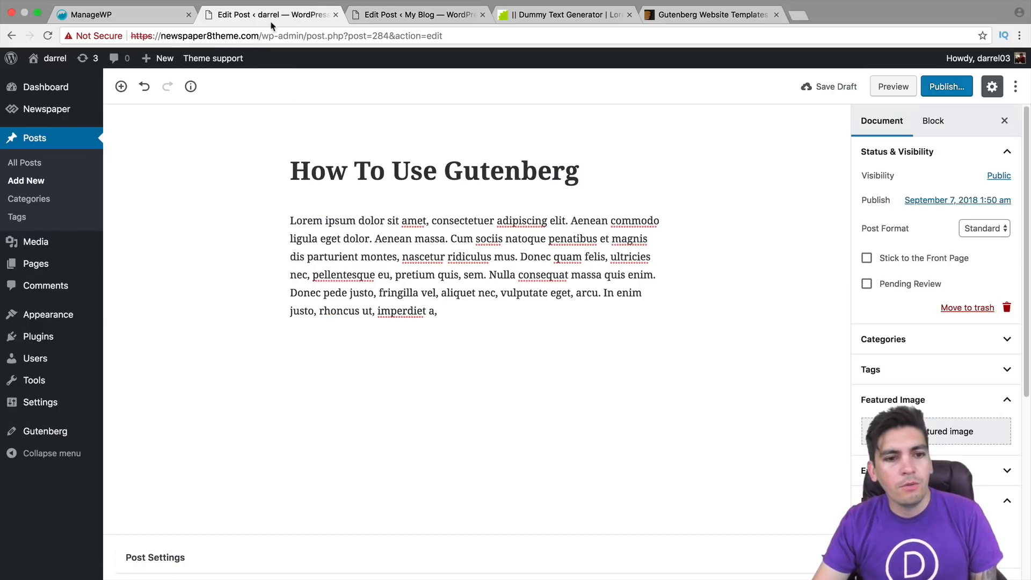
left_click(121, 88)
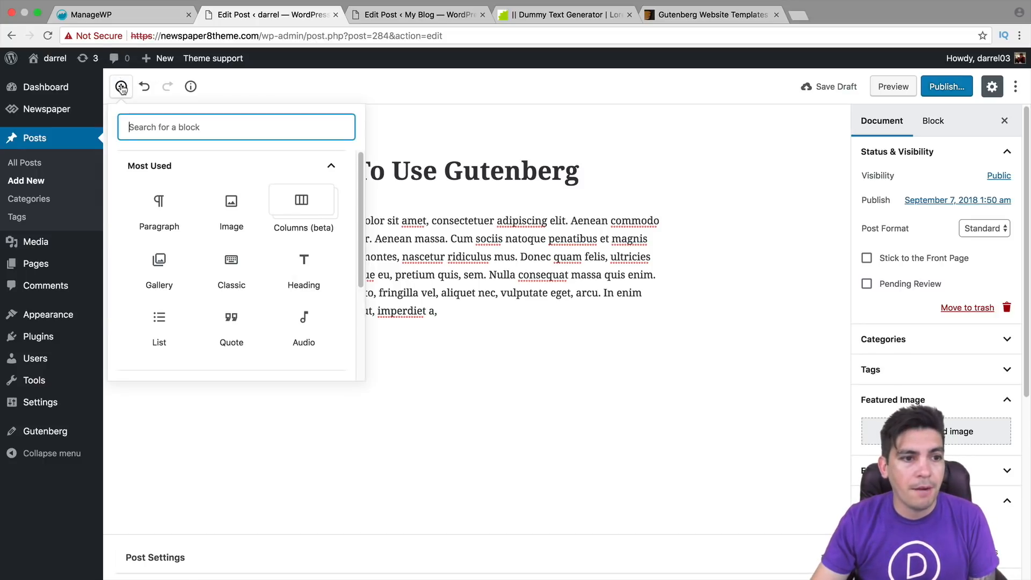
left_click(233, 217)
left_click(520, 433)
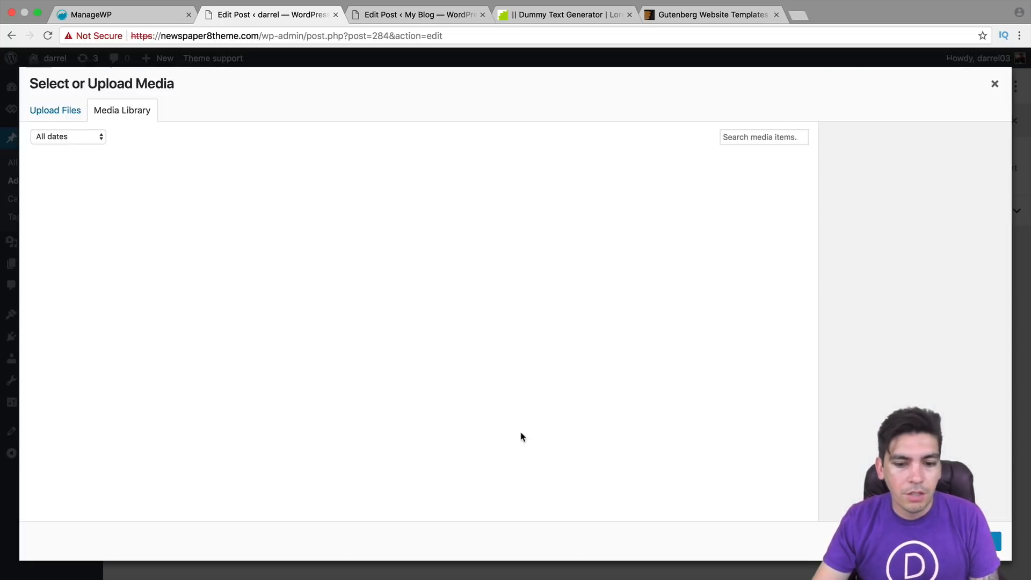
scroll(522, 299, "down", 2)
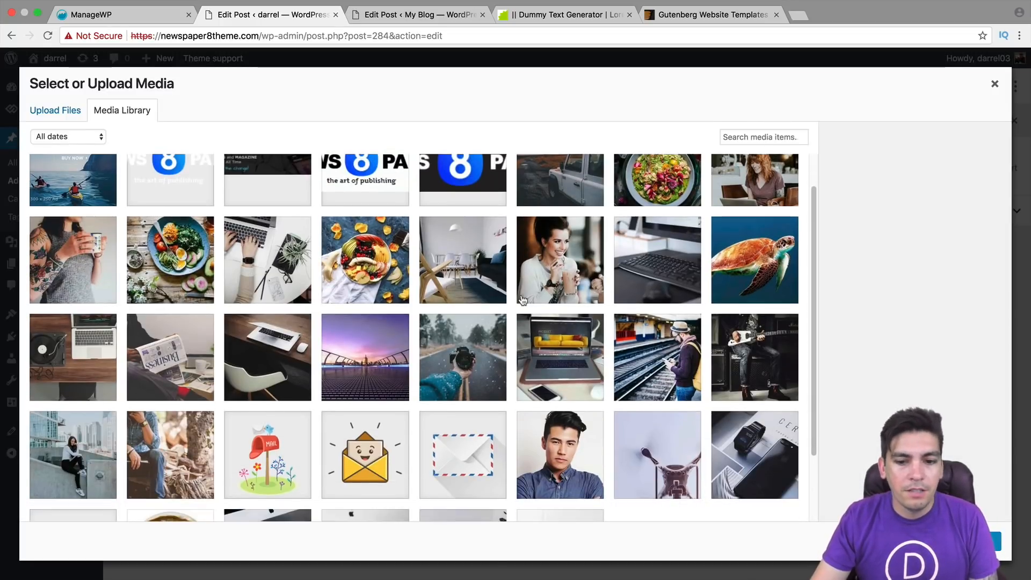
left_click(745, 256)
left_click(991, 541)
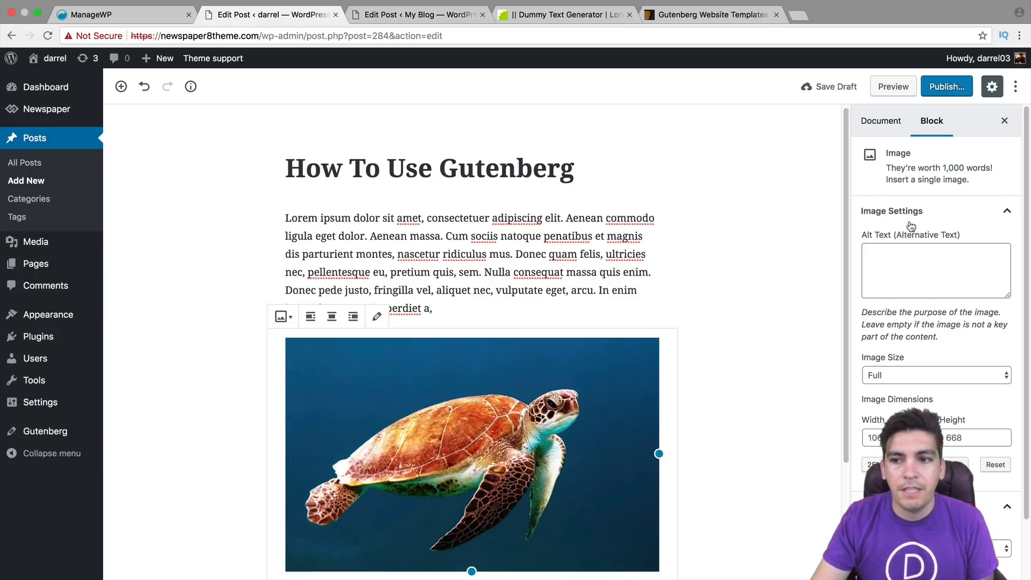
- Scale the turtle image to 50% and stretch it by hand to 580 by 363
scroll(962, 236, "down", 1)
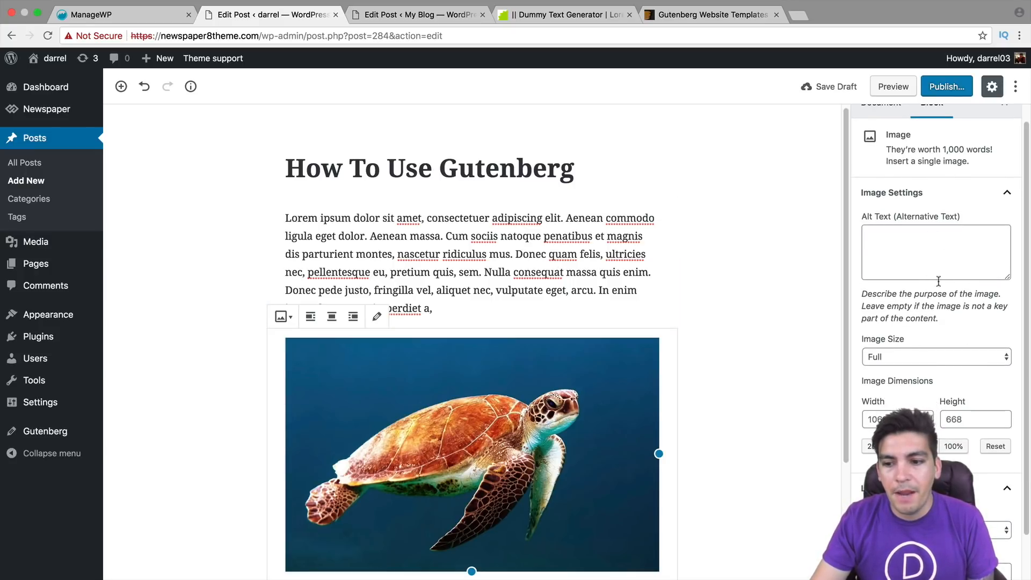
left_click(918, 357)
left_click(919, 357)
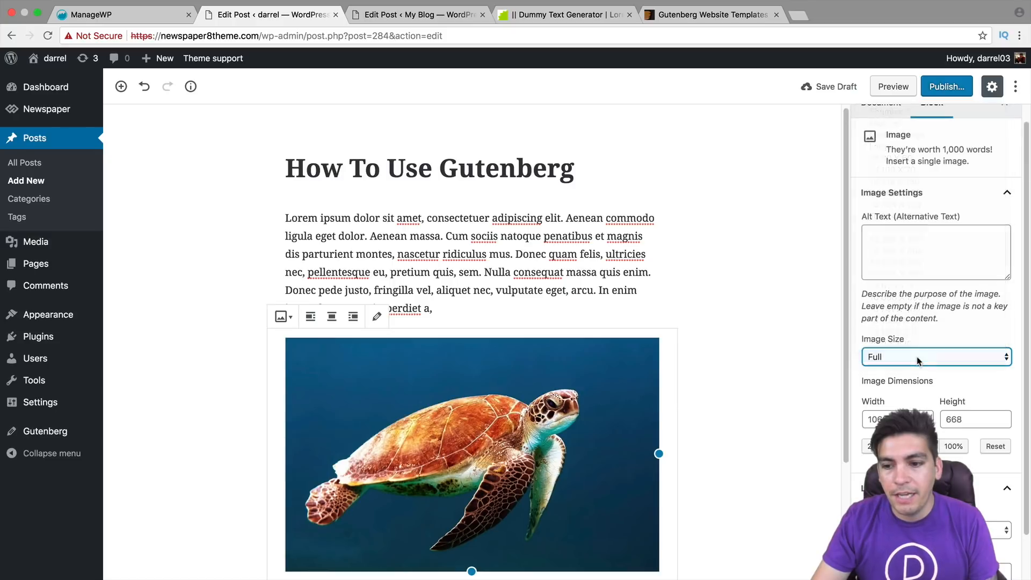
scroll(913, 429, "down", 1)
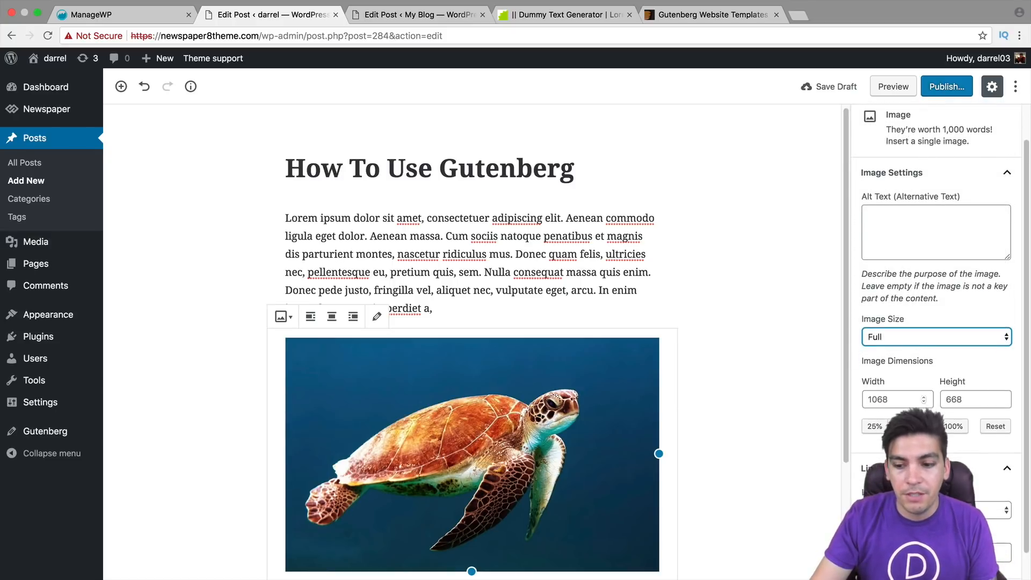
left_click(875, 426)
left_click(900, 427)
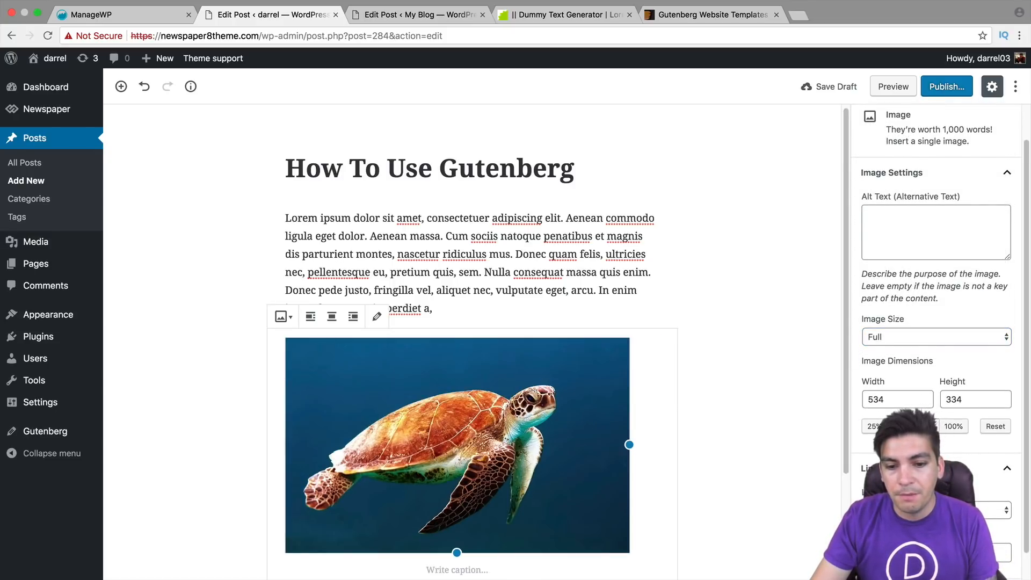
scroll(665, 438, "down", 2)
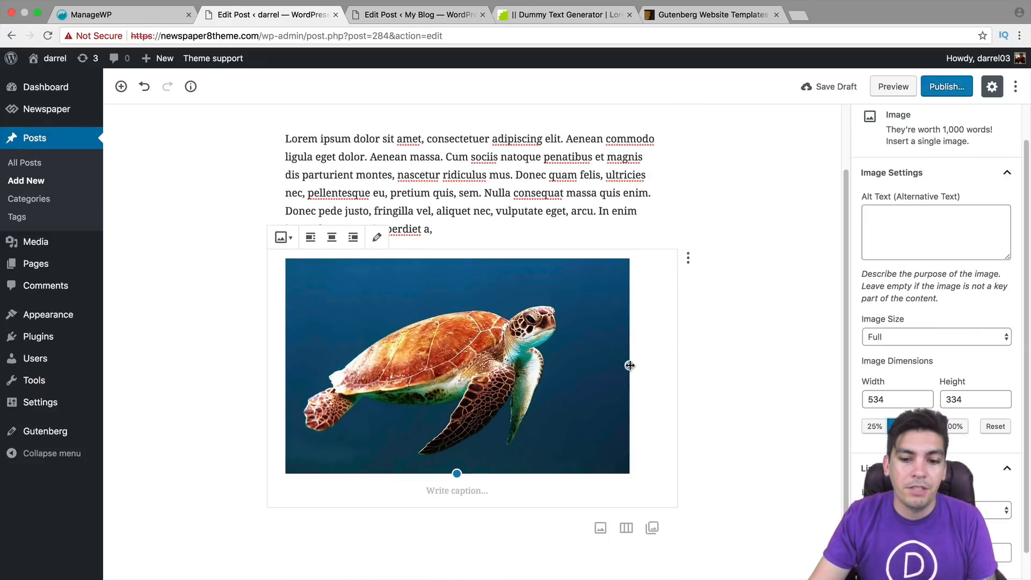
left_click_drag(629, 365, 709, 394)
- Move the Lorem ipsum paragraph below the turtle image and back above it
mouse_move(251, 254)
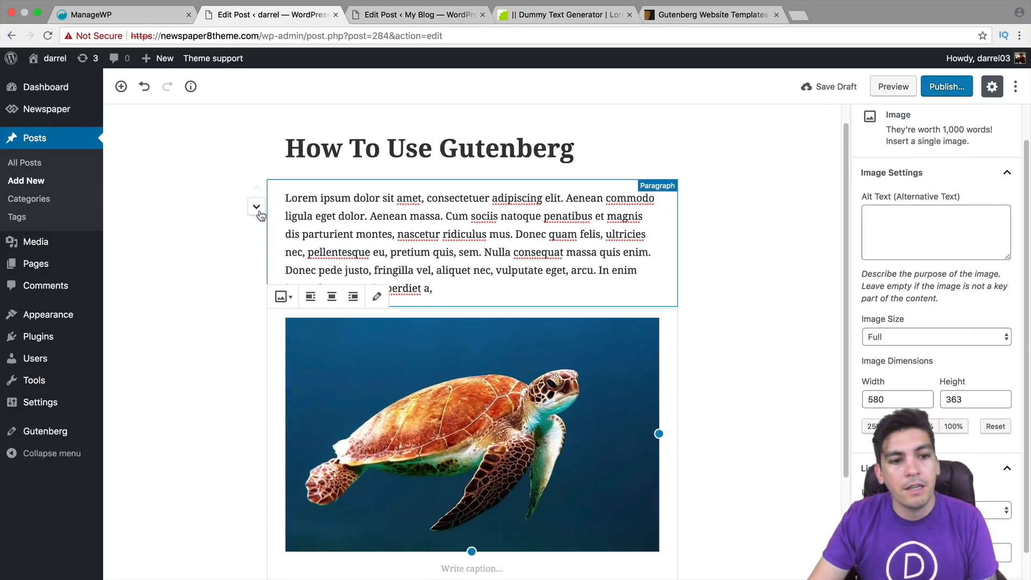
left_click(256, 207)
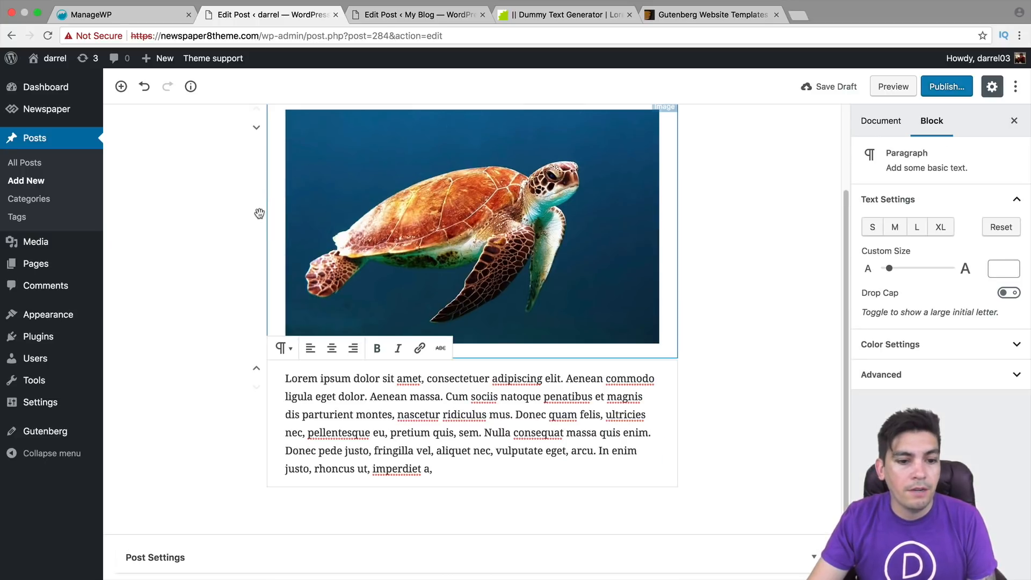
left_click(257, 368)
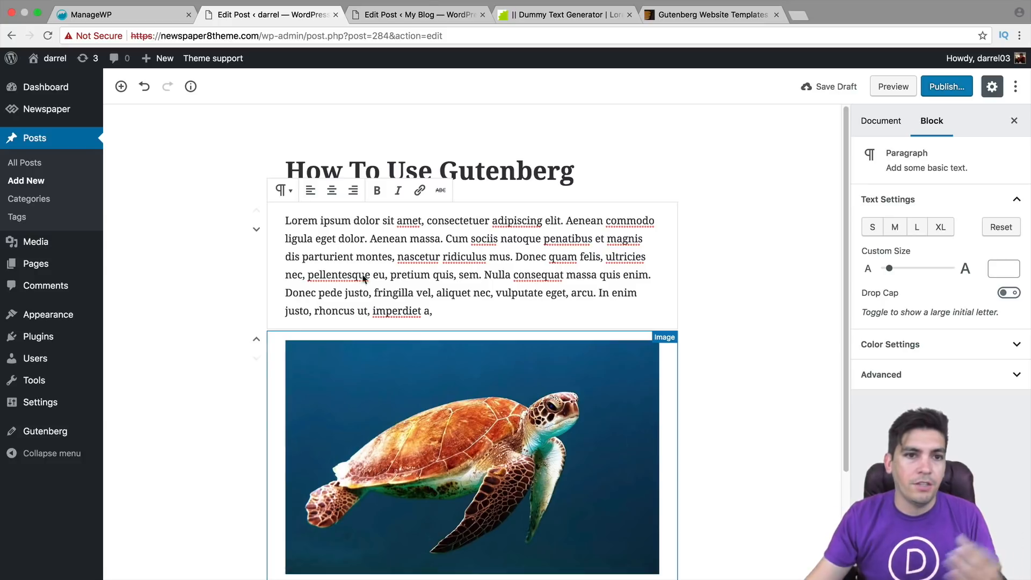
- Compare the classic editor draft on My Blog with the movable blocks of the Gutenberg post
left_click(424, 15)
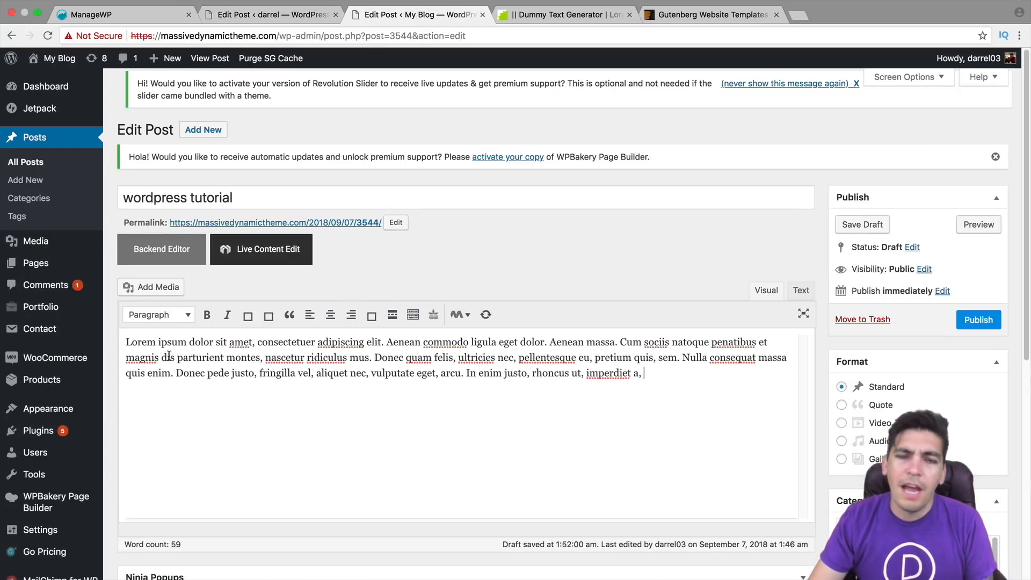
left_click(295, 19)
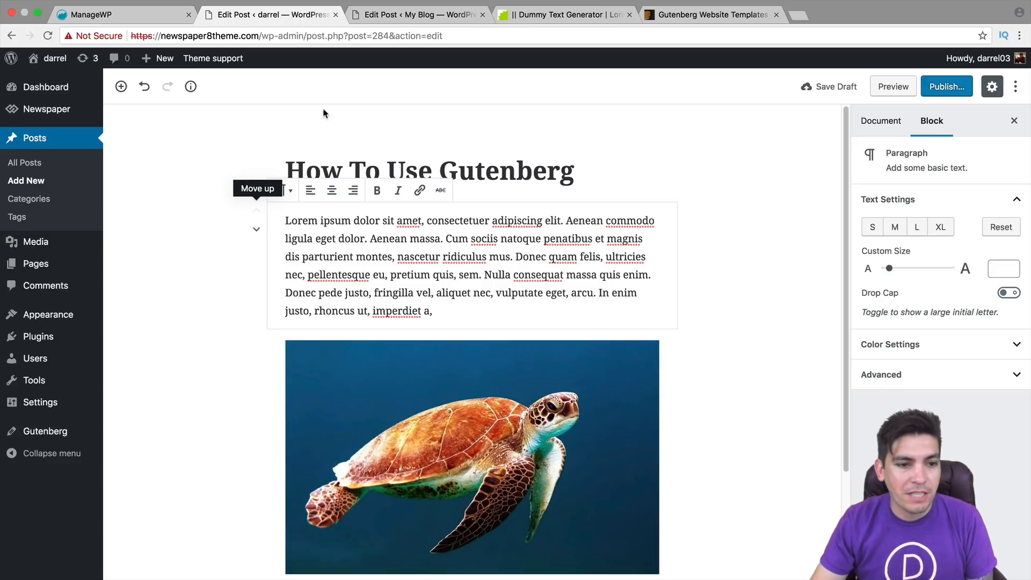
scroll(269, 225, "down", 1)
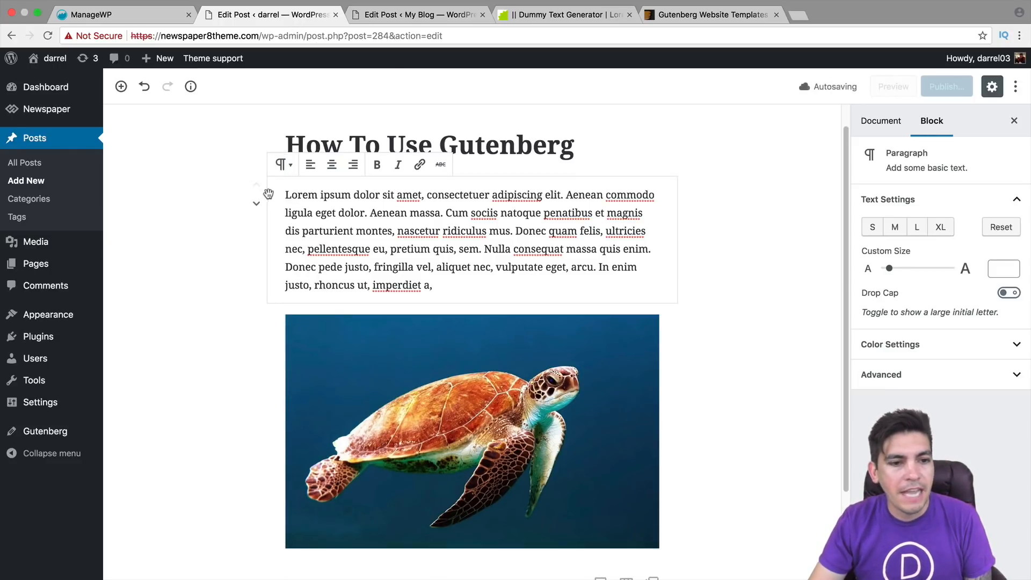
- Shift the Lorem ipsum paragraph beneath the turtle image and return it to its place under the title
left_click_drag(265, 193, 284, 560)
scroll(325, 384, "down", 2)
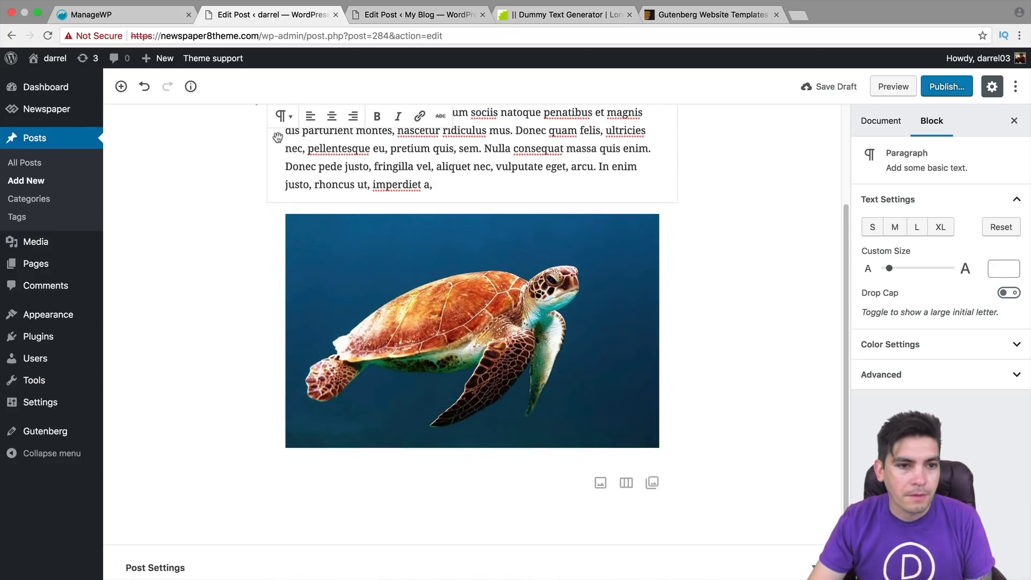
scroll(256, 126, "up", 2)
left_click_drag(270, 145, 286, 516)
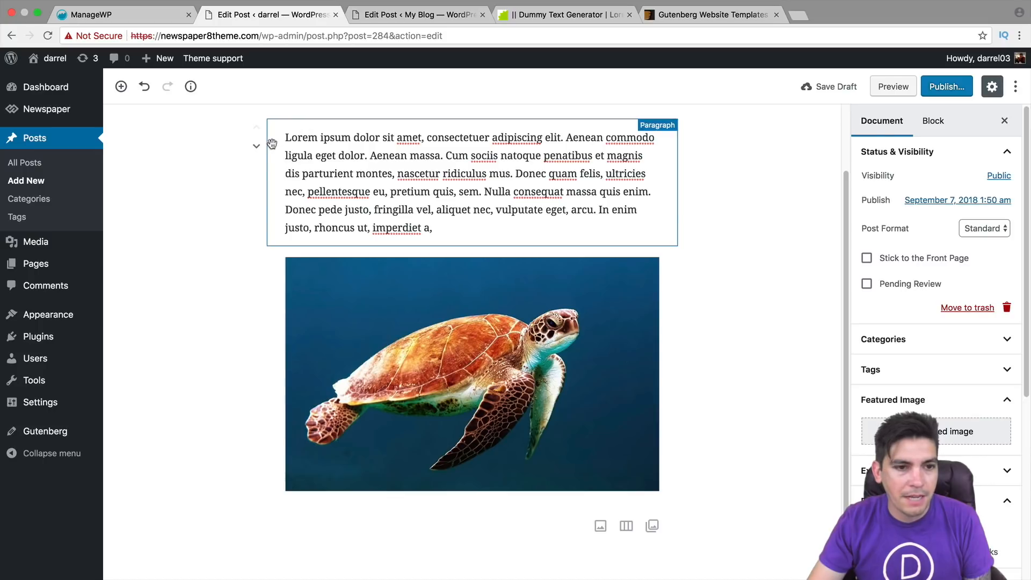
left_click_drag(271, 143, 287, 451)
left_click(286, 451)
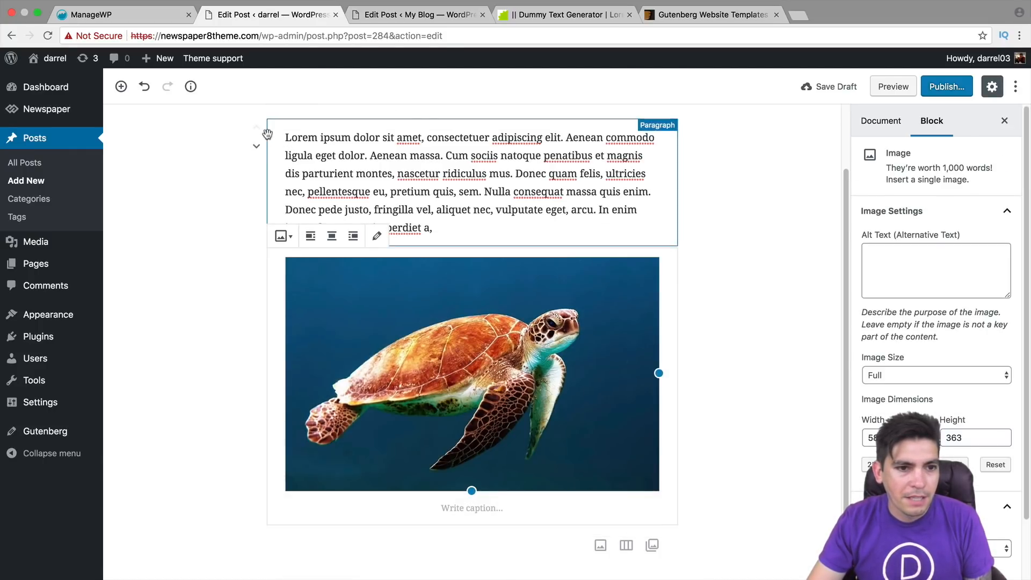
left_click_drag(271, 144, 296, 398)
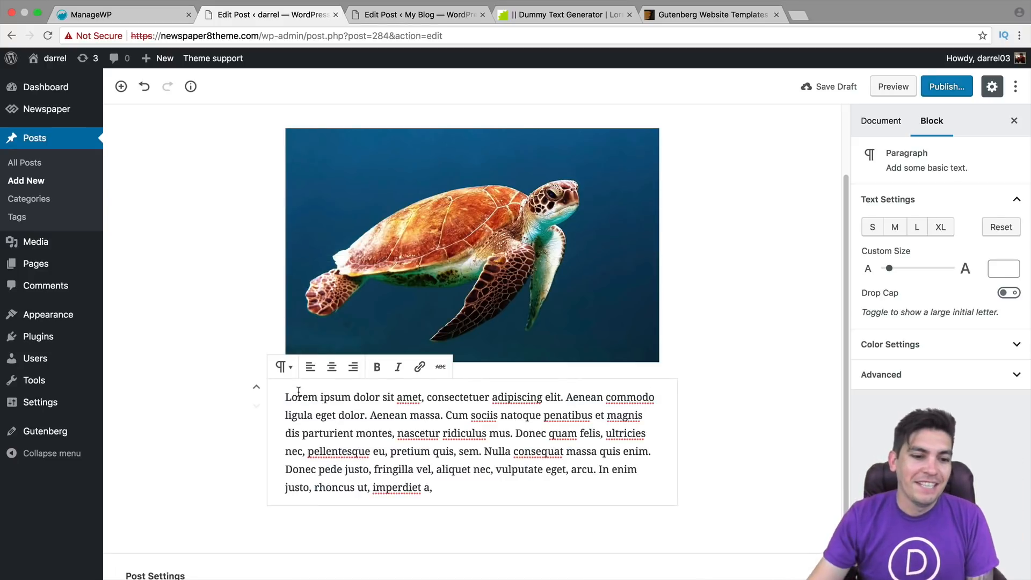
left_click(256, 387)
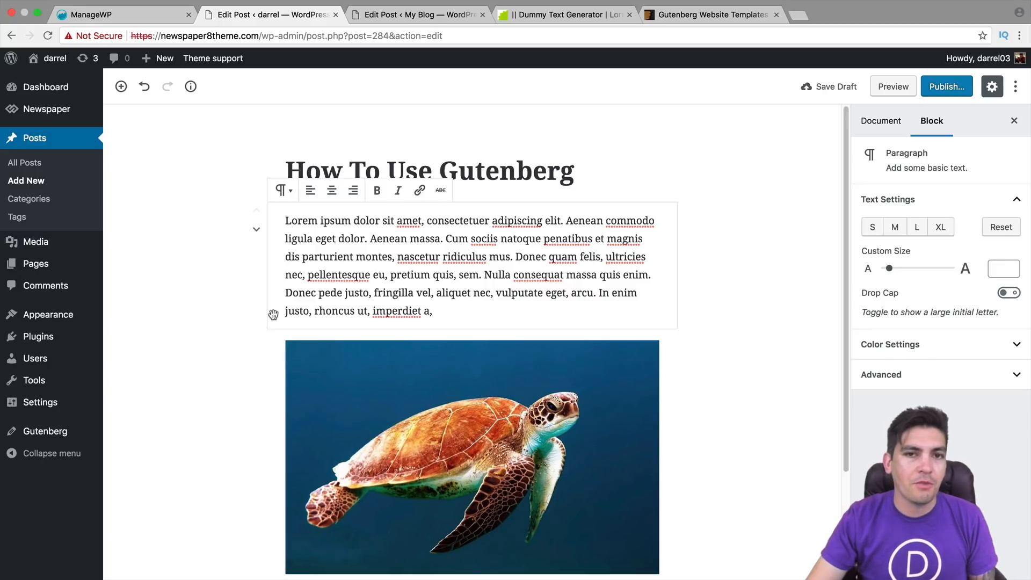
- Add a second Paragraph block with the copied Lorem ipsum text between the first paragraph and the turtle image
scroll(271, 306, "down", 2)
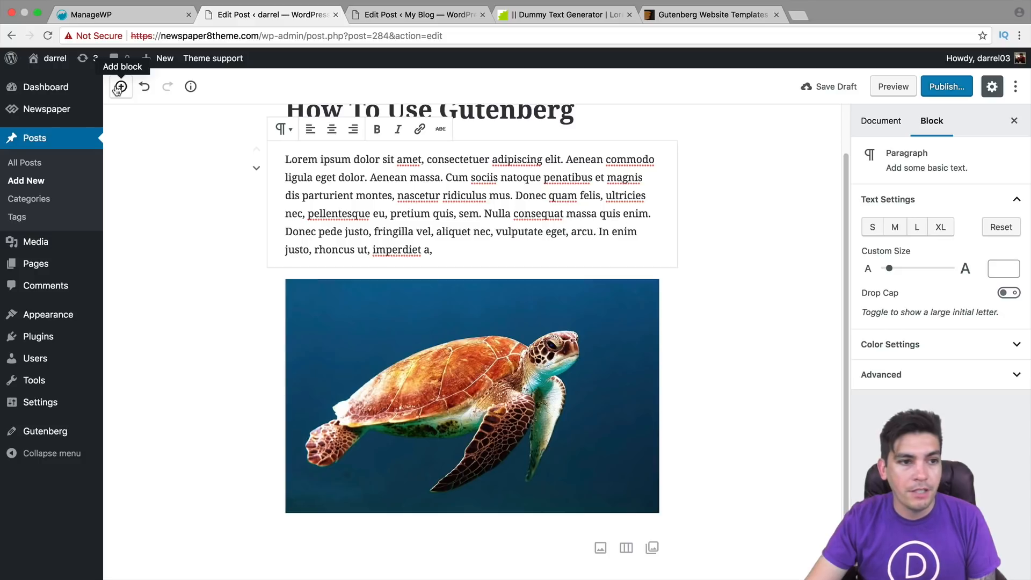
left_click(120, 88)
left_click(164, 212)
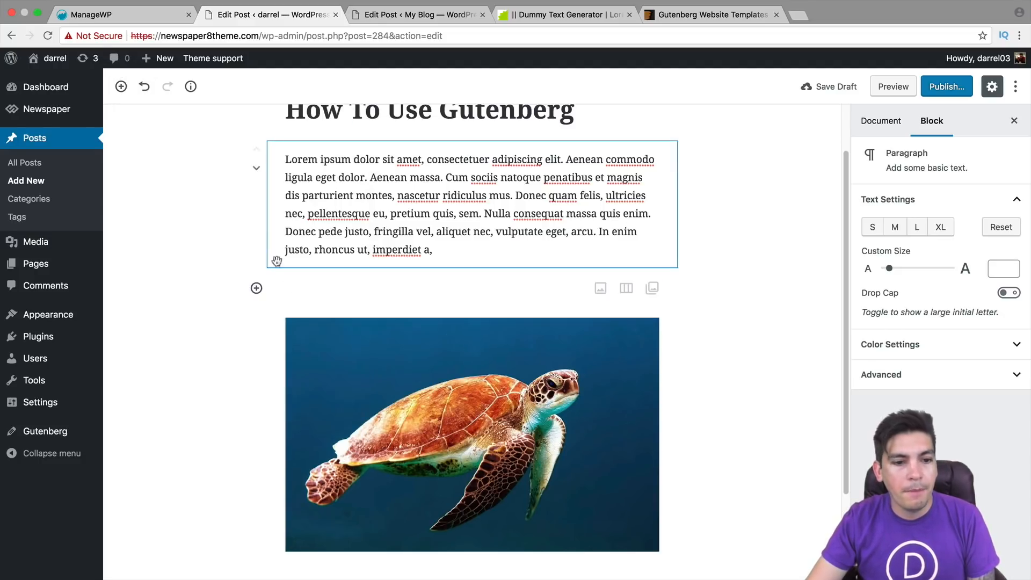
right_click(298, 288)
left_click(328, 369)
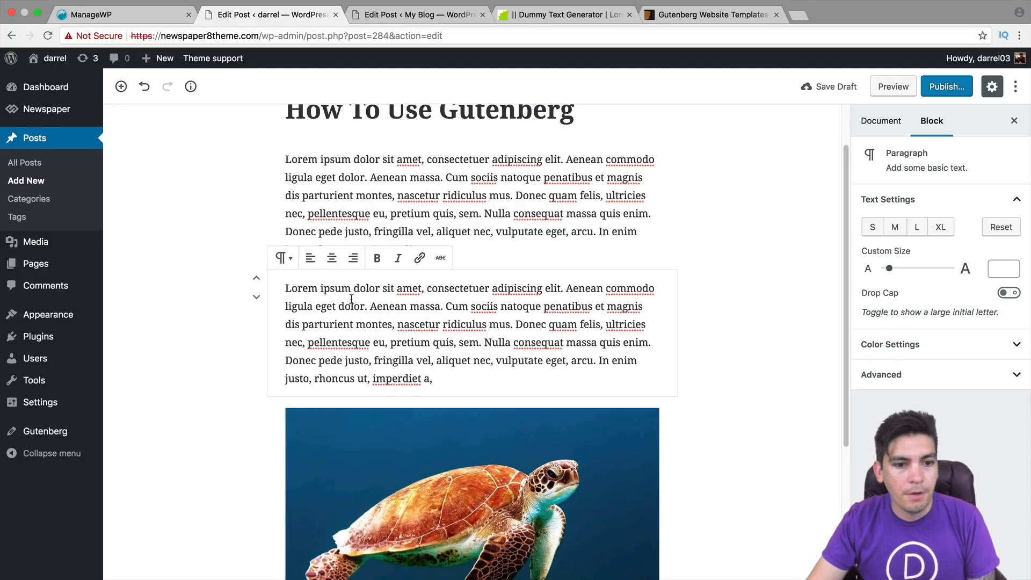
- Move the second Lorem ipsum paragraph below the turtle image so the image sits between both paragraphs
scroll(249, 218, "down", 3)
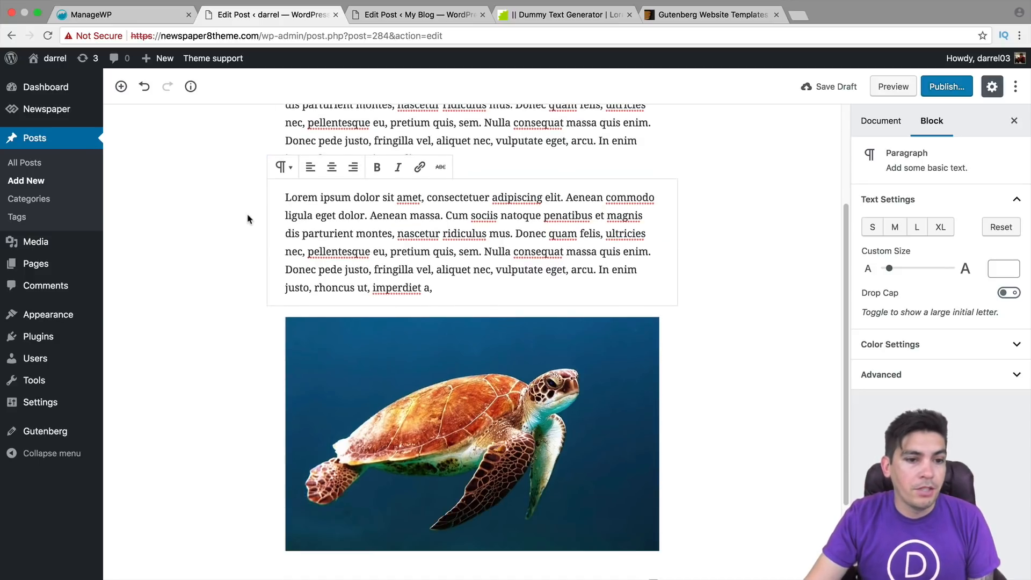
left_click(254, 220)
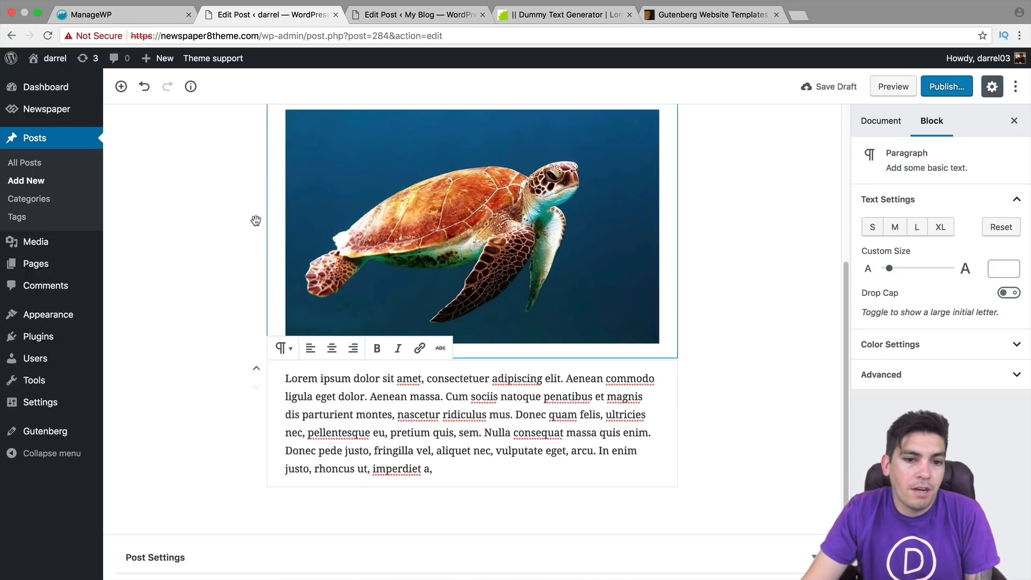
scroll(256, 220, "up", 3)
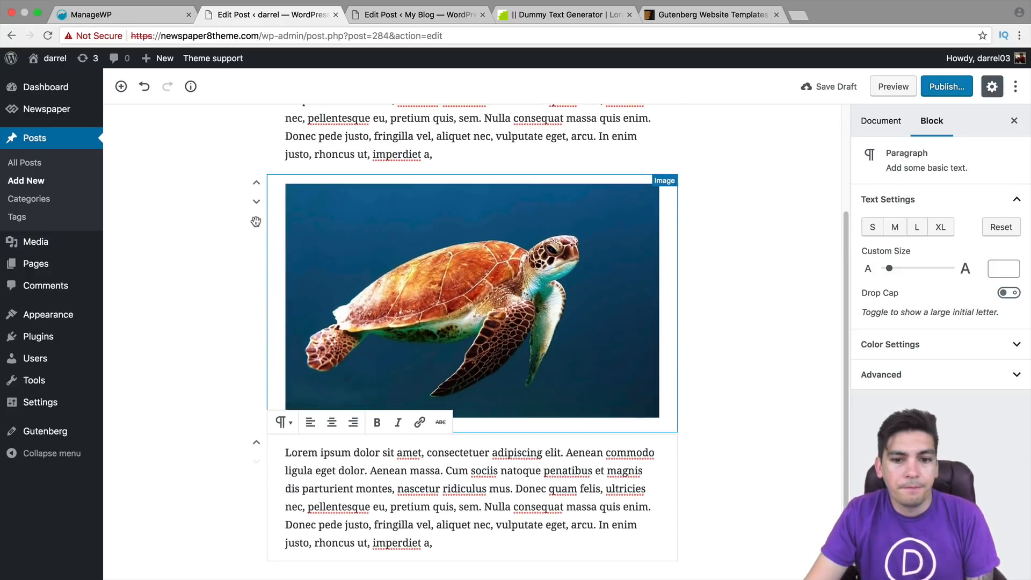
scroll(270, 258, "up", 3)
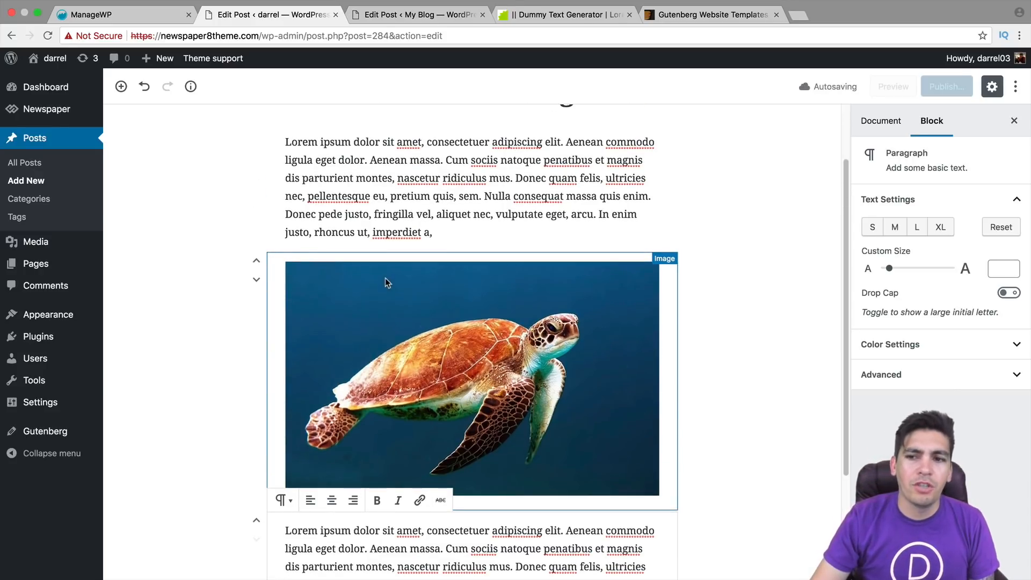
scroll(385, 278, "up", 3)
left_click(385, 278)
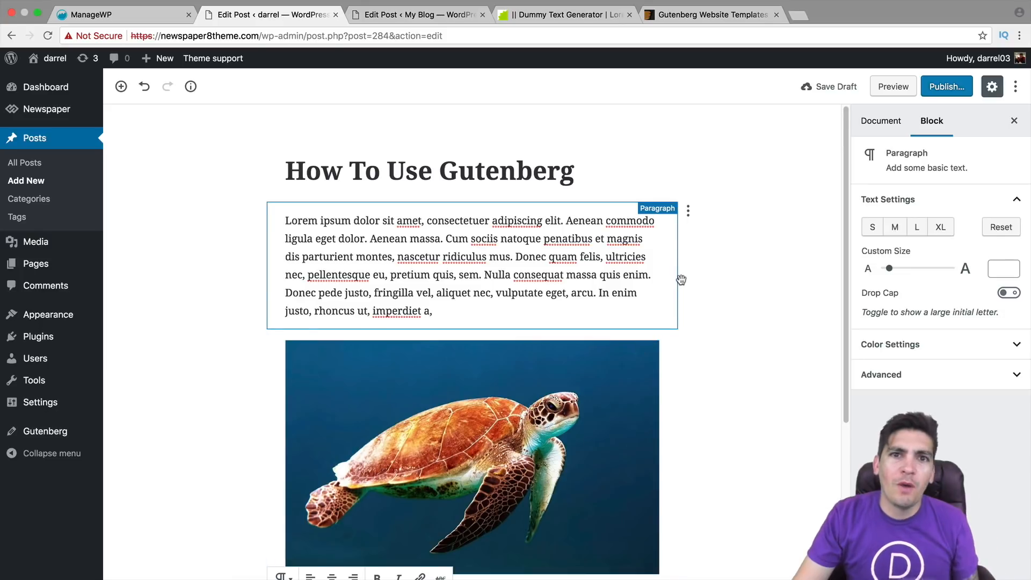
- Shrink the turtle image by hand to a height of about 182
scroll(681, 282, "down", 5)
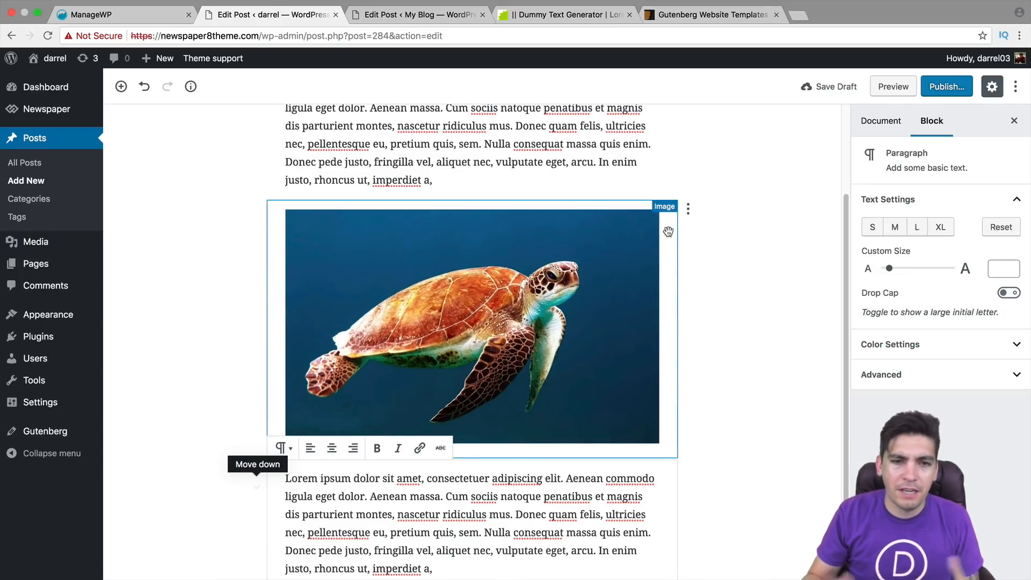
left_click(658, 263)
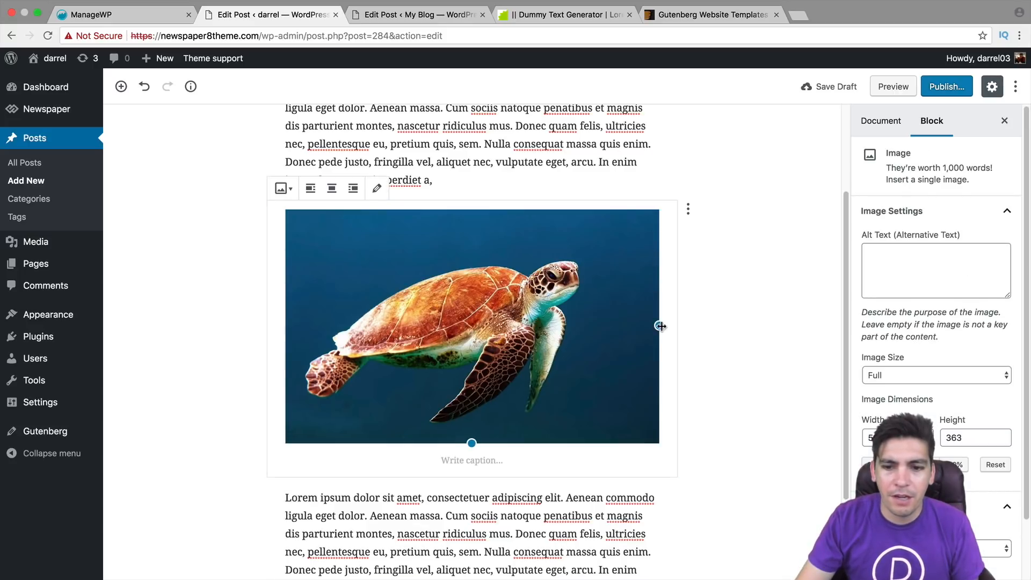
left_click_drag(659, 324, 508, 299)
left_click(432, 416)
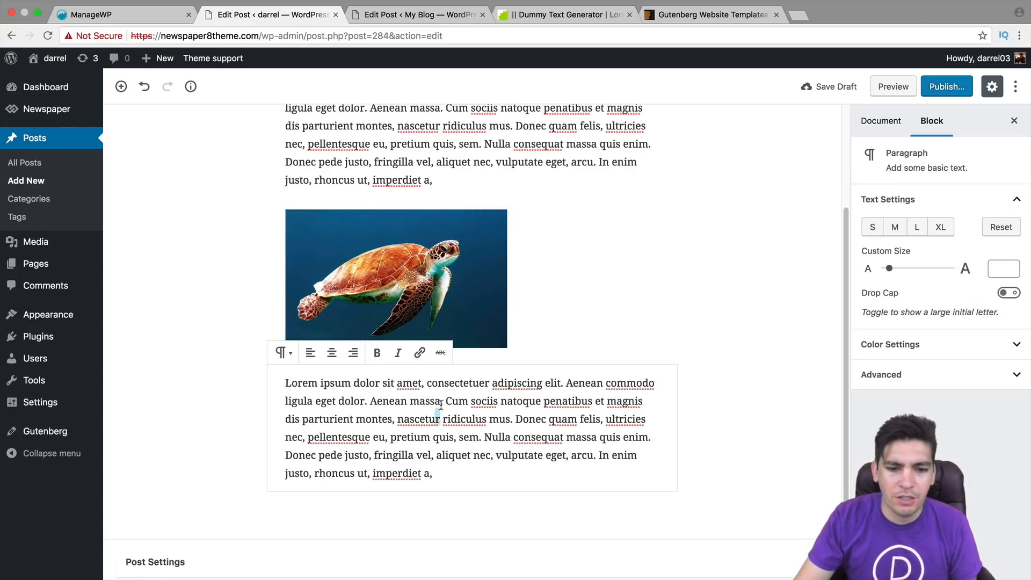
left_click_drag(433, 417, 509, 305)
left_click(556, 372)
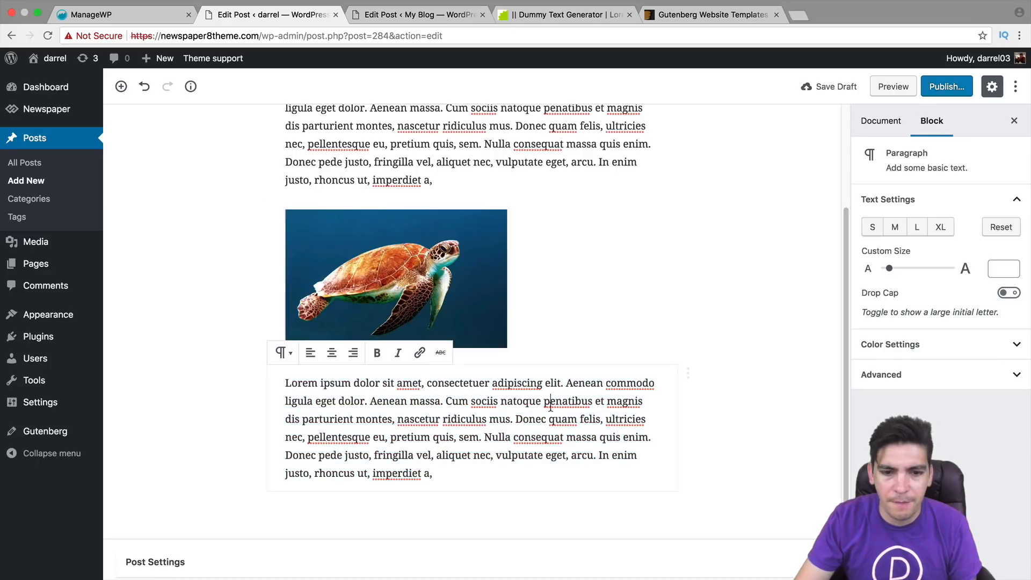
left_click(469, 292)
left_click_drag(507, 279, 473, 271)
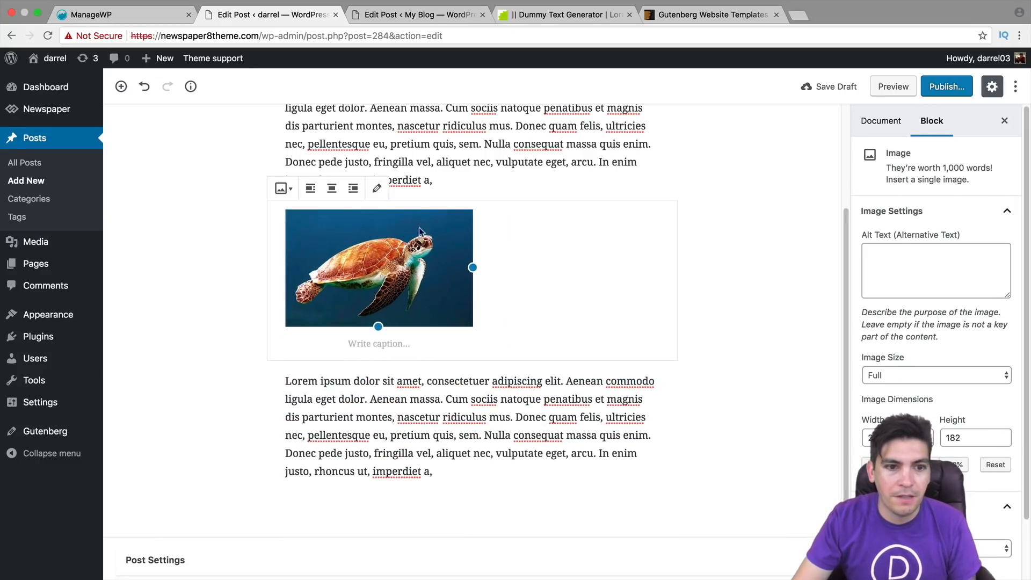
- Align the turtle image right with the second paragraph wrapping around it, and resize it to about 298 by 186
left_click(353, 188)
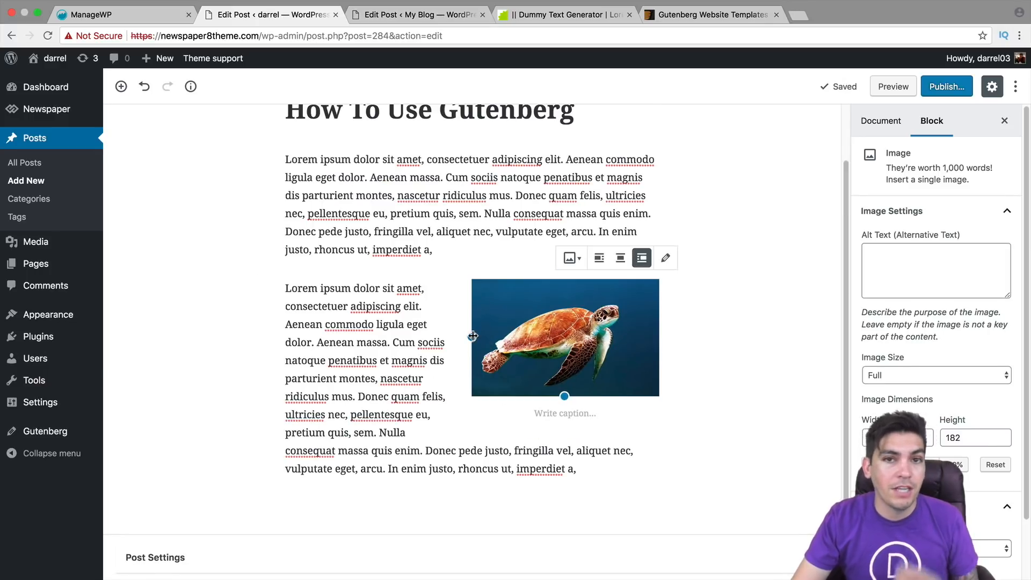
mouse_move(471, 336)
left_mouse_down()
mouse_move(391, 351)
mouse_move(469, 333)
left_mouse_up()
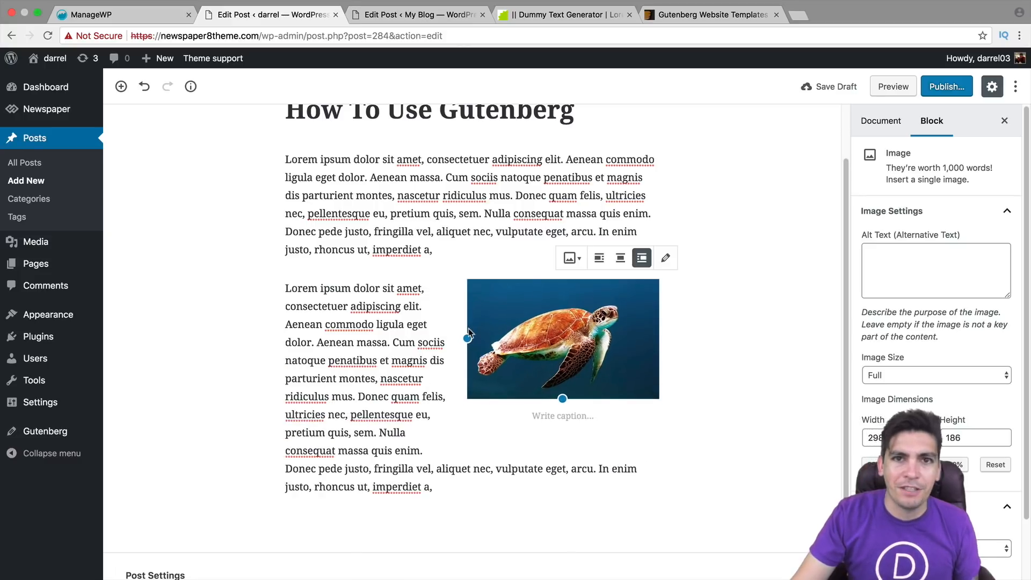
scroll(469, 333, "down", 1)
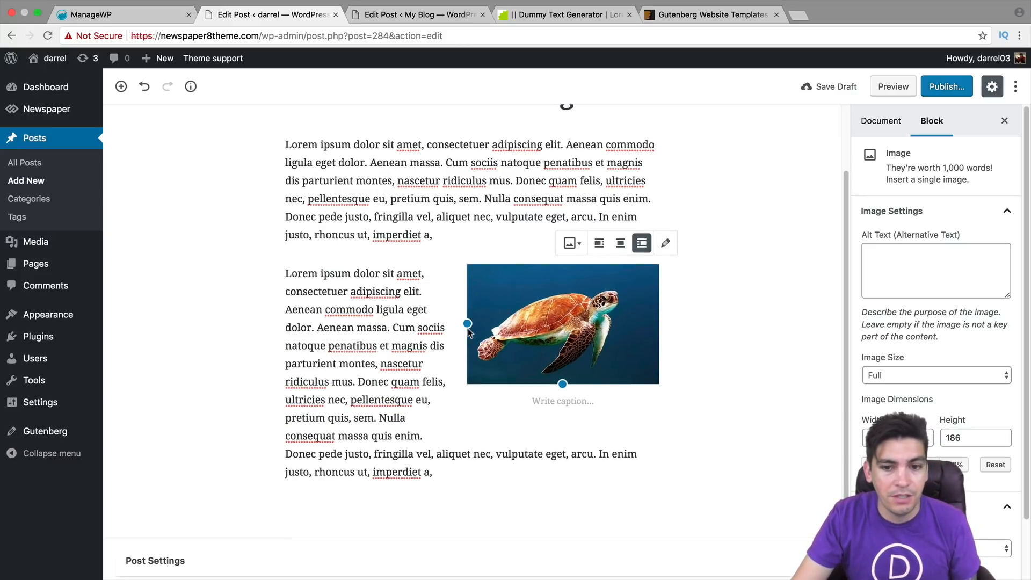
- Center the turtle image between the paragraphs and enlarge it by hand to about 515 by 321
left_click(621, 242)
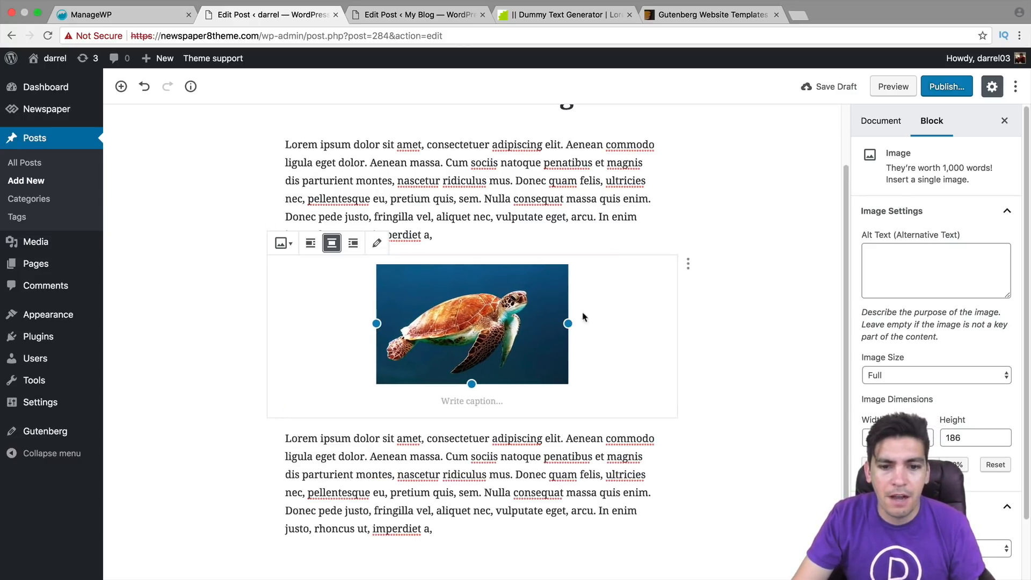
left_click_drag(568, 324, 707, 342)
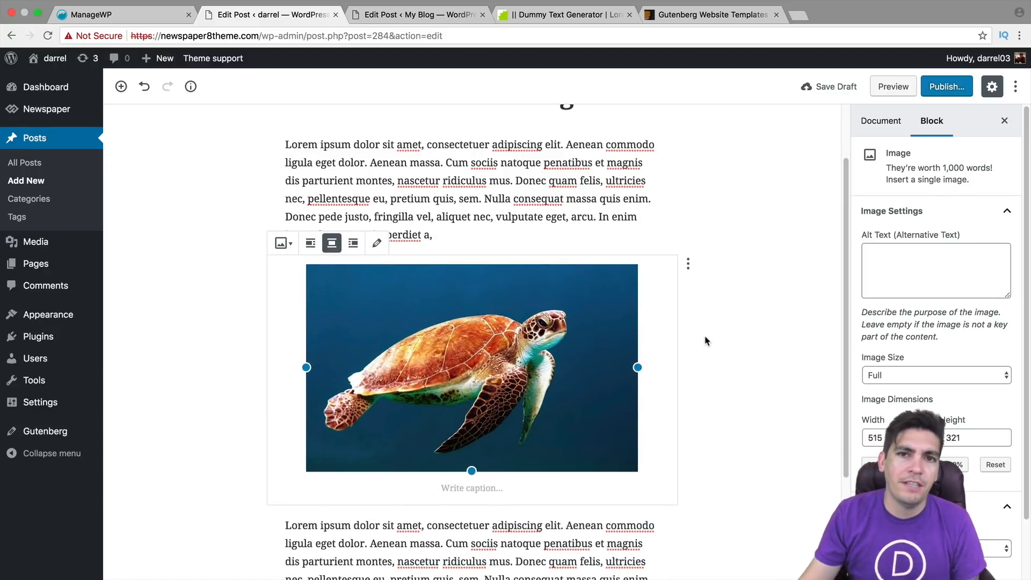
scroll(706, 341, "down", 3)
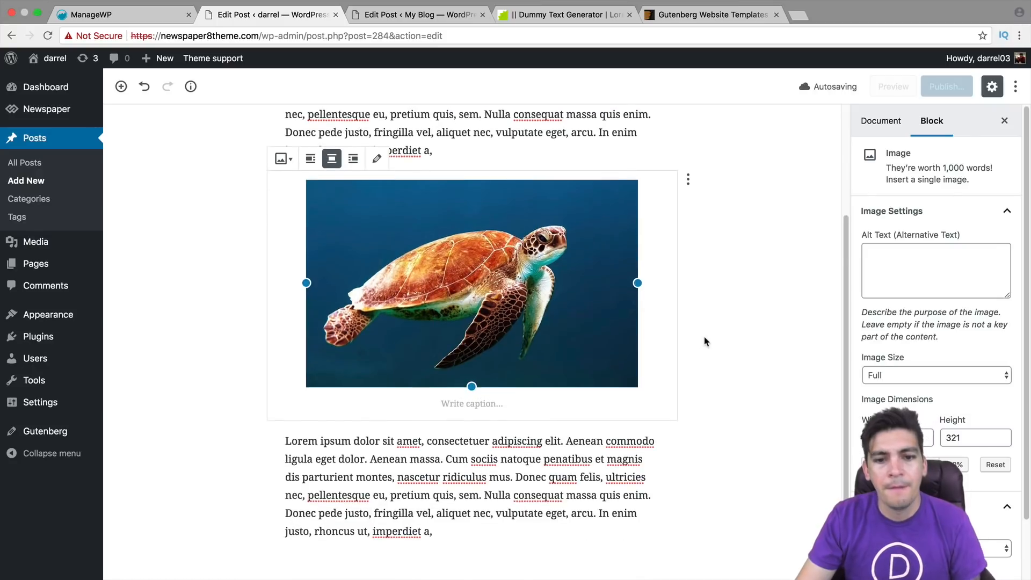
- Insert a Columns (beta) block with two columns below the turtle image and paste the Lorem ipsum text into both columns
left_click(511, 414)
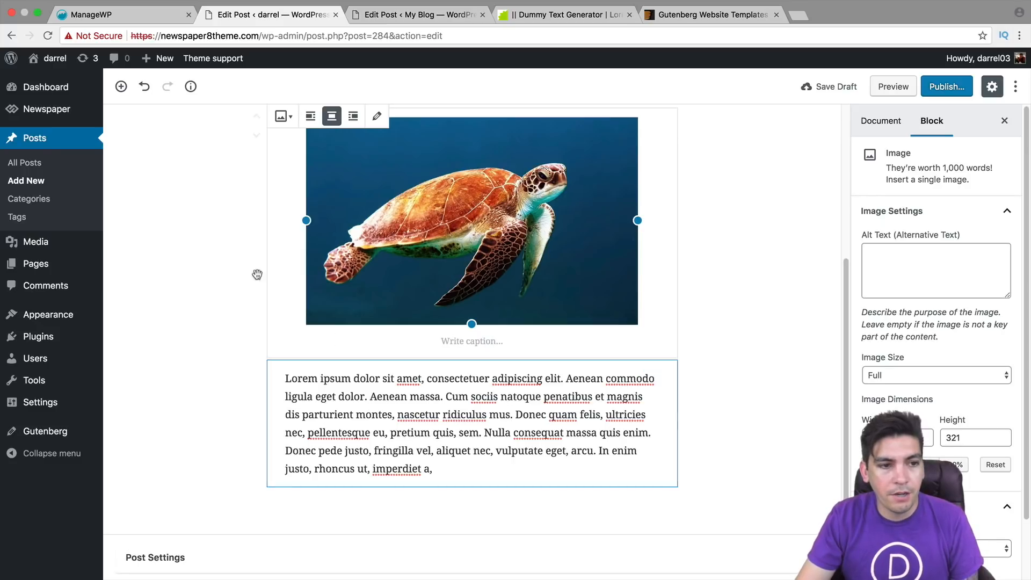
left_click(119, 87)
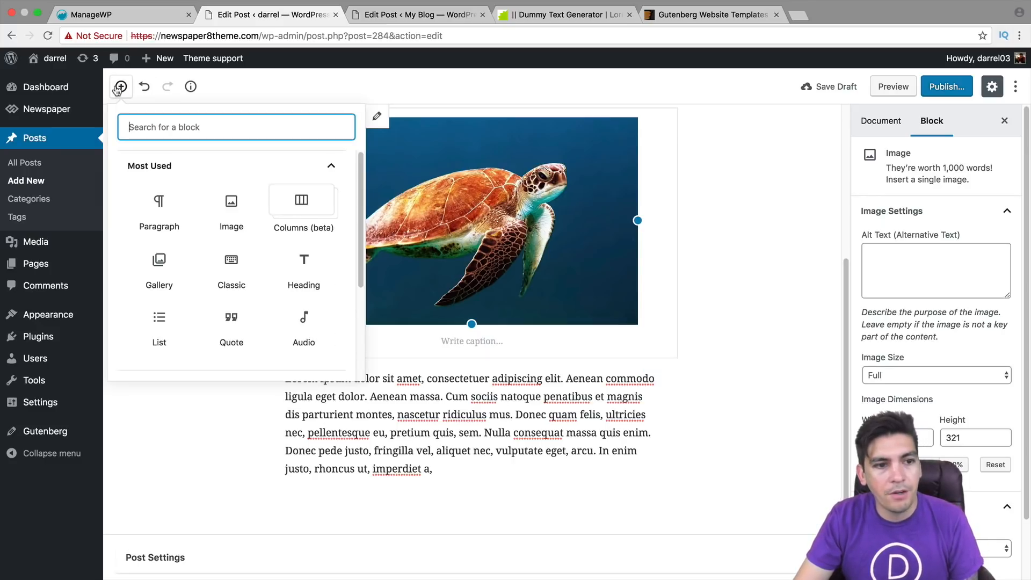
left_click(302, 205)
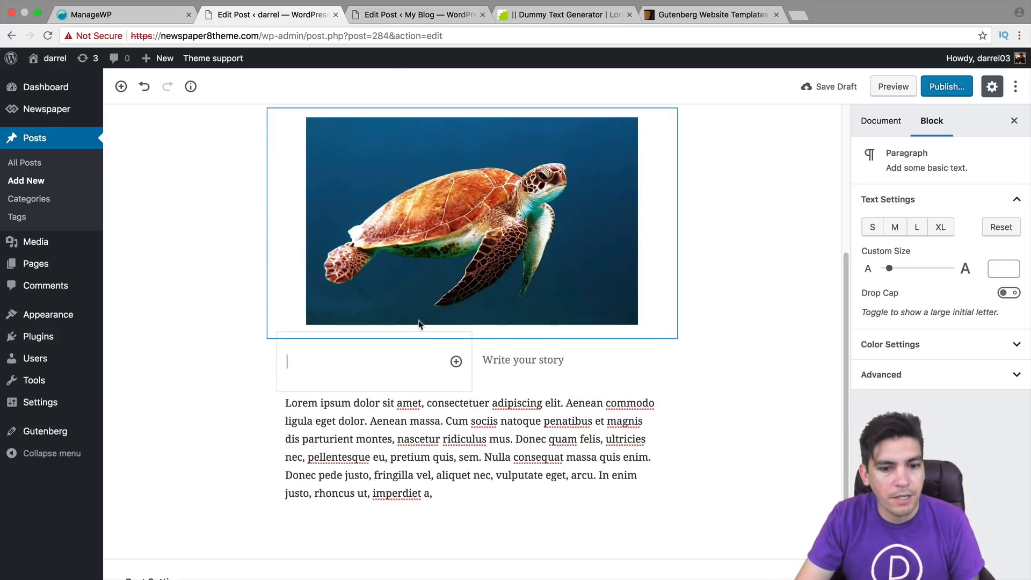
right_click(326, 364)
left_click(352, 447)
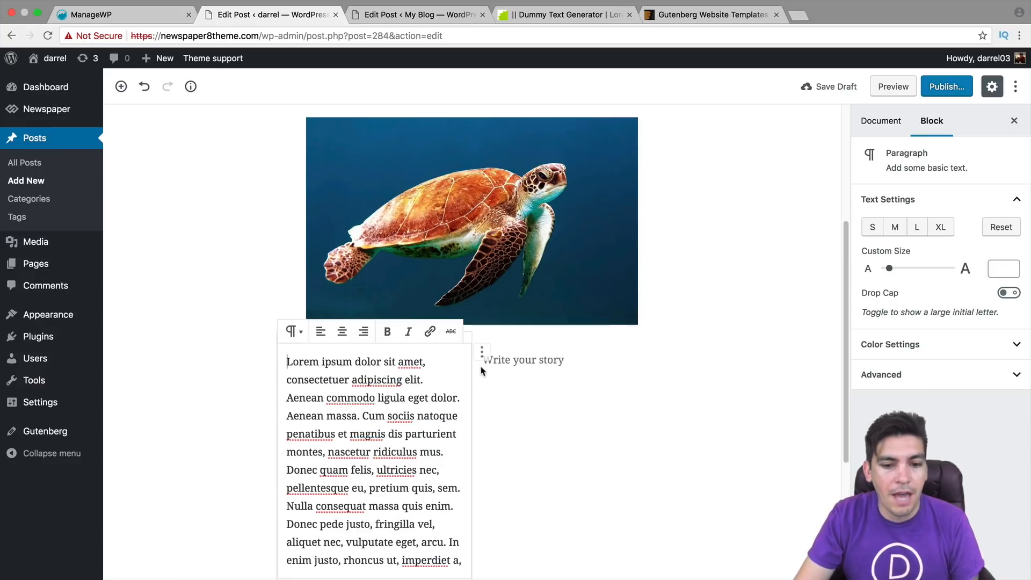
right_click(516, 365)
left_click(560, 446)
- Select the whole Columns block below the turtle image and set its number of columns to 3
scroll(682, 384, "down", 2)
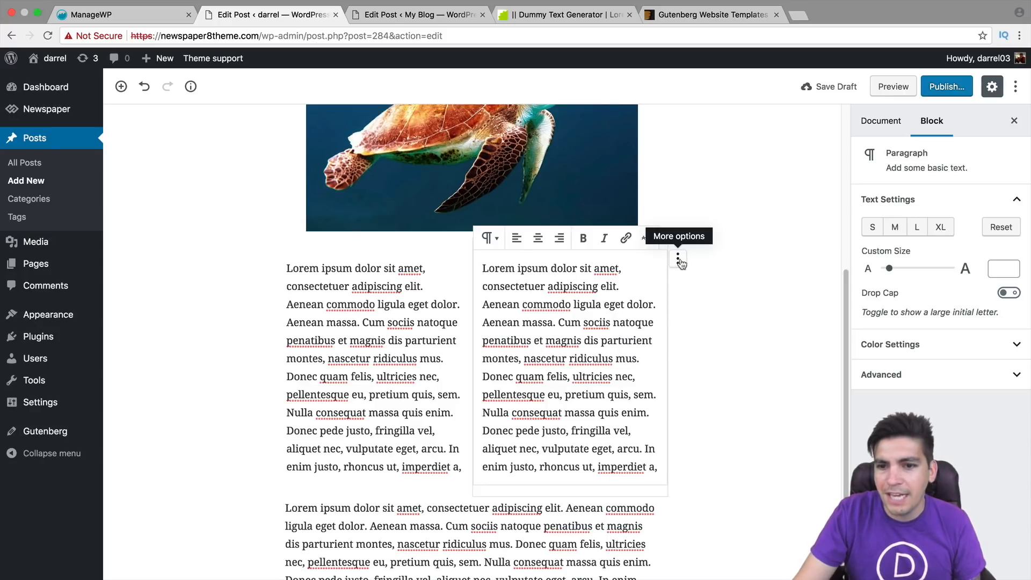
left_click(691, 256)
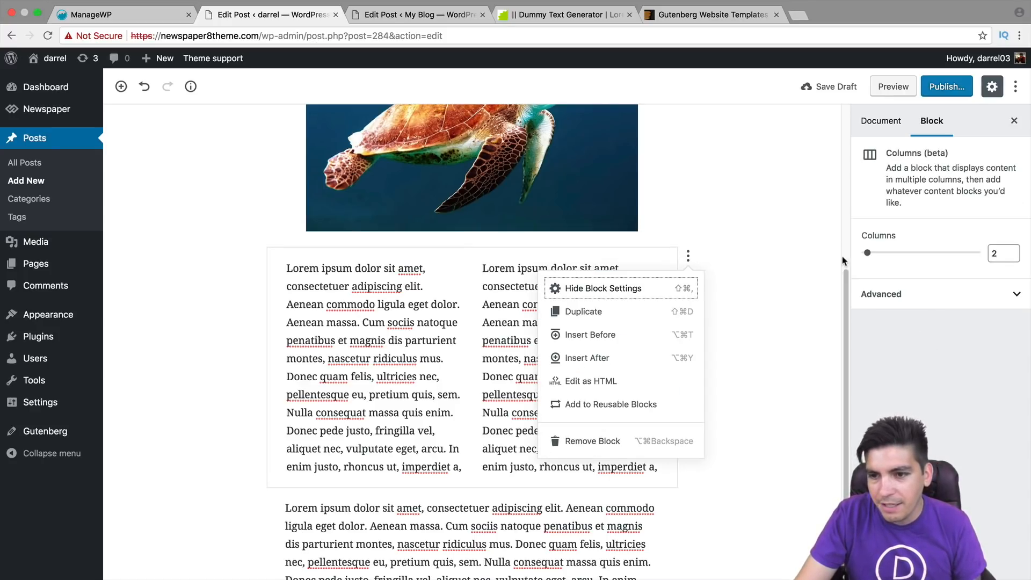
left_click(867, 256)
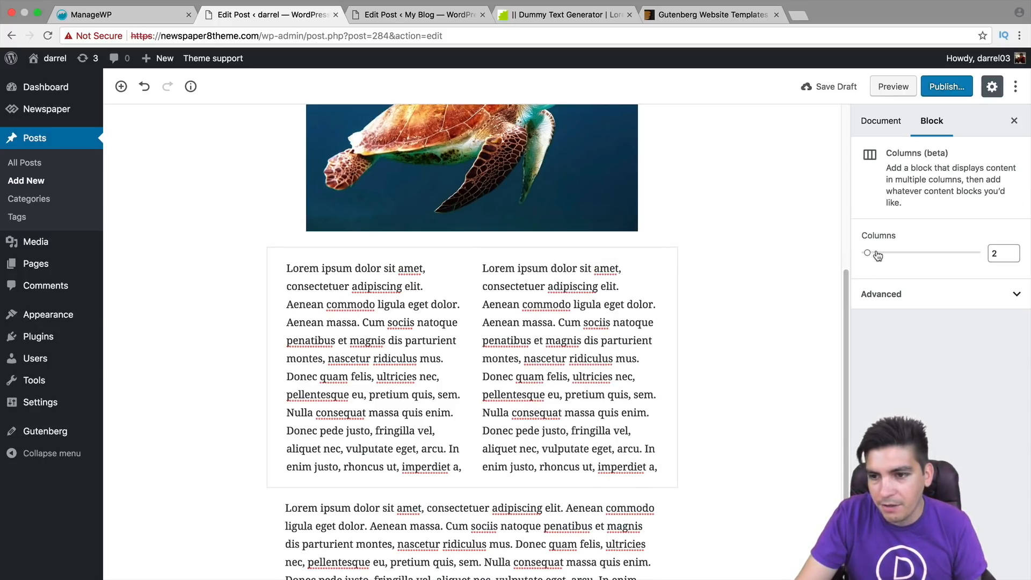
left_click(883, 257)
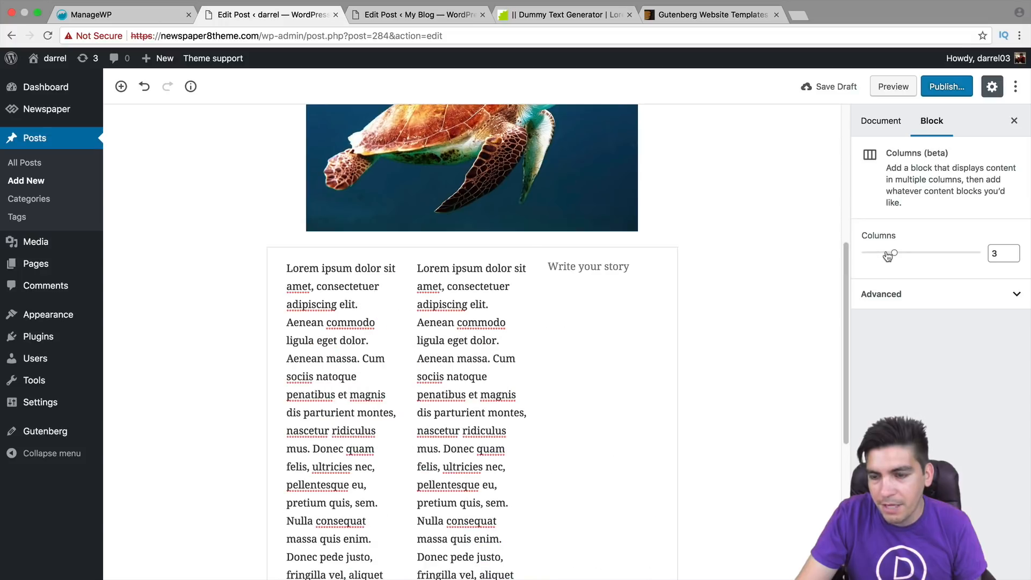
- Paste the Lorem ipsum text into the empty third column of the Columns block
left_click(599, 269)
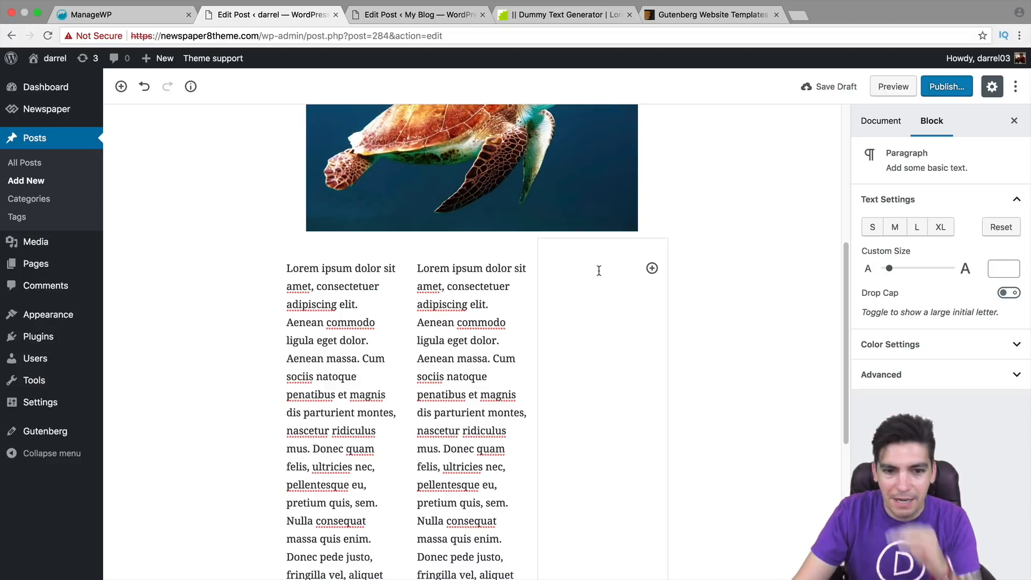
right_click(565, 269)
left_click(587, 352)
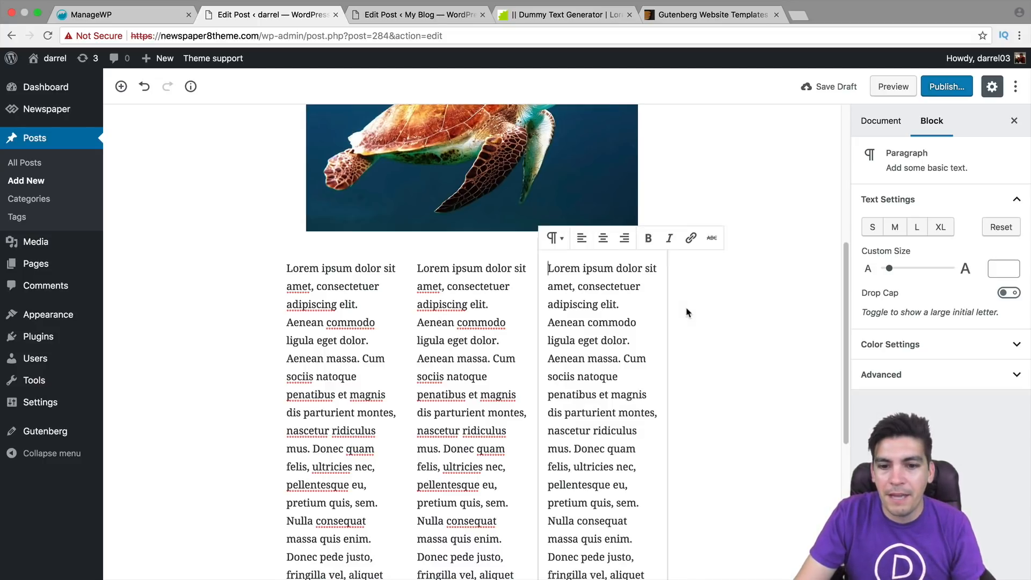
scroll(638, 304, "down", 3)
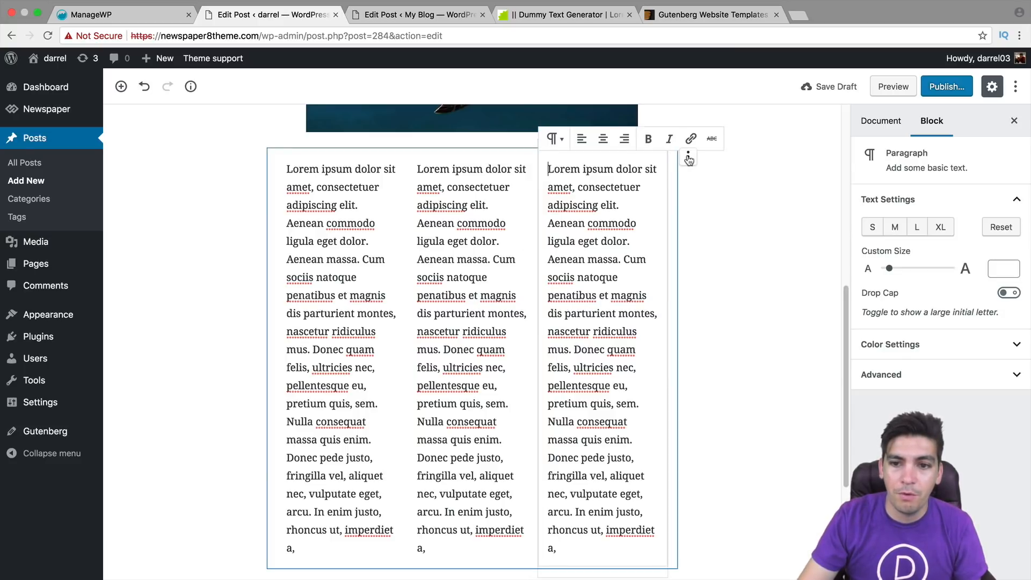
- Reduce the Columns block below the turtle image to 2 columns
left_click(688, 158)
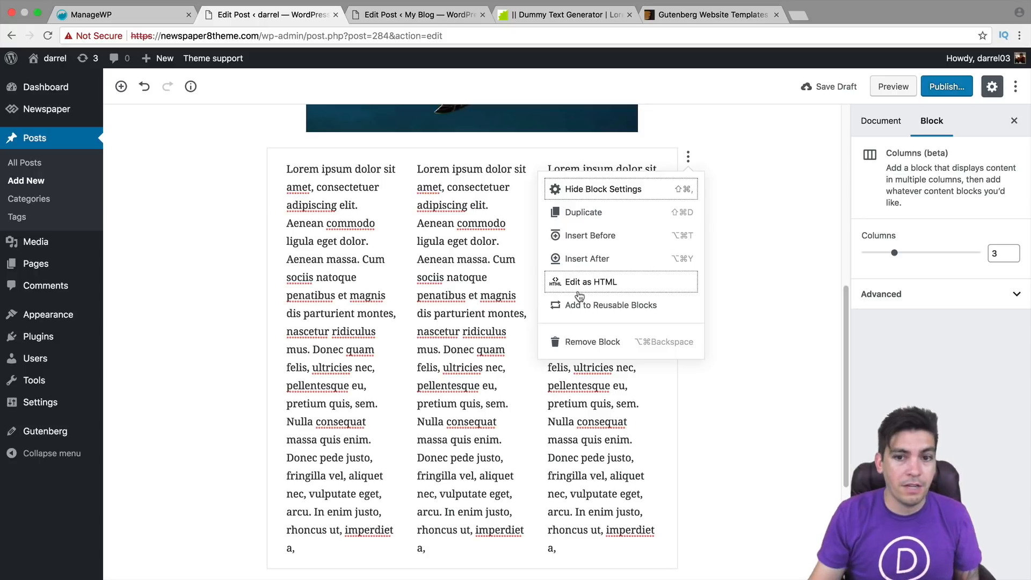
left_click(884, 258)
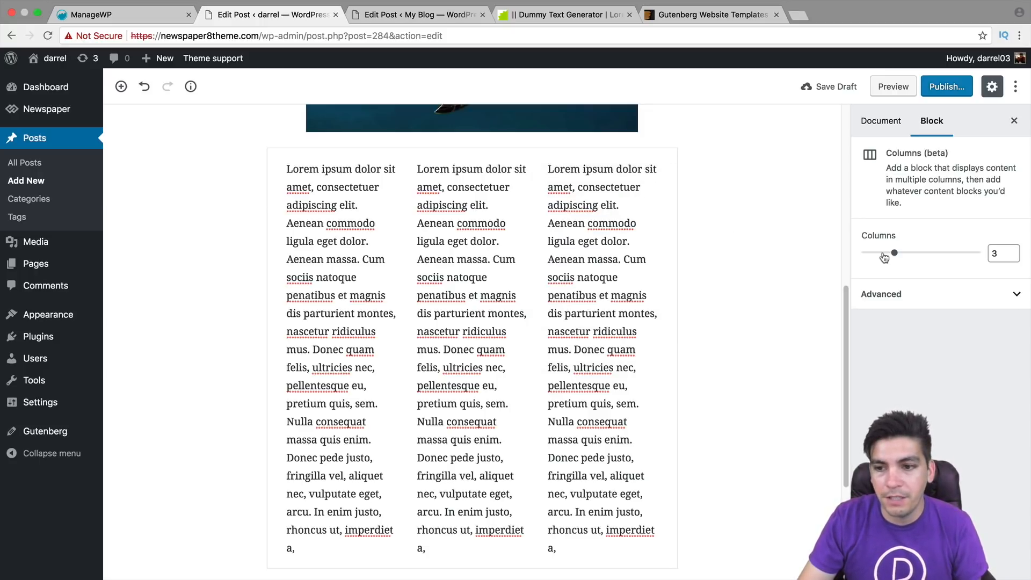
left_click_drag(883, 258, 878, 257)
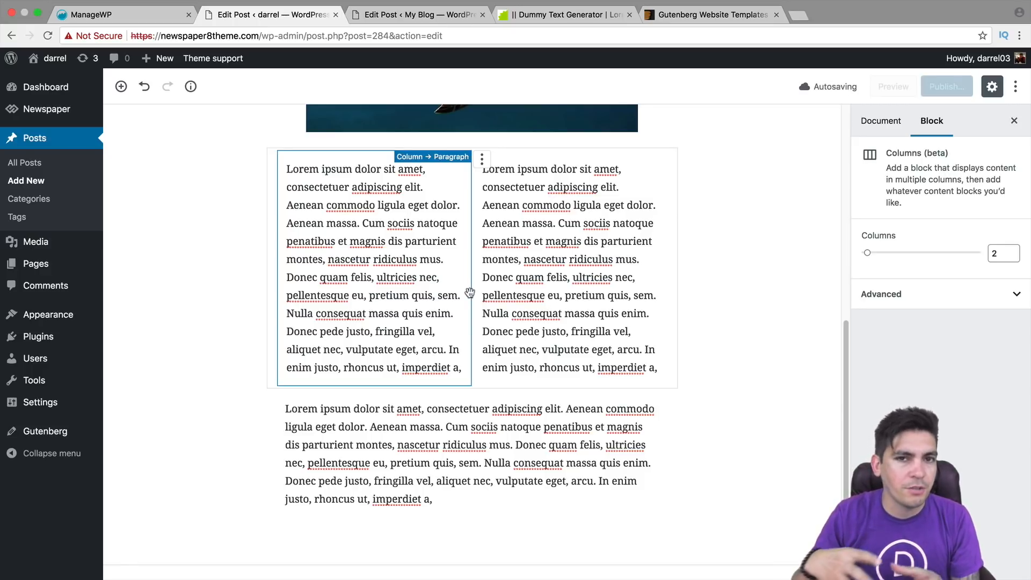
- Review the post's layout against the classic editor post in the other browser tab, and examine the available block categories
scroll(472, 290, "up", 5)
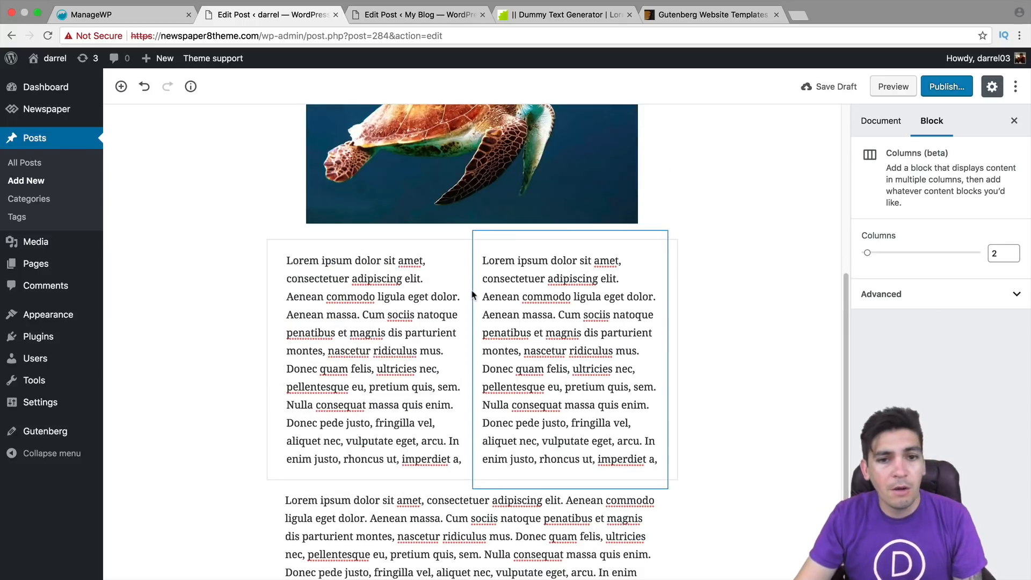
scroll(472, 290, "up", 2)
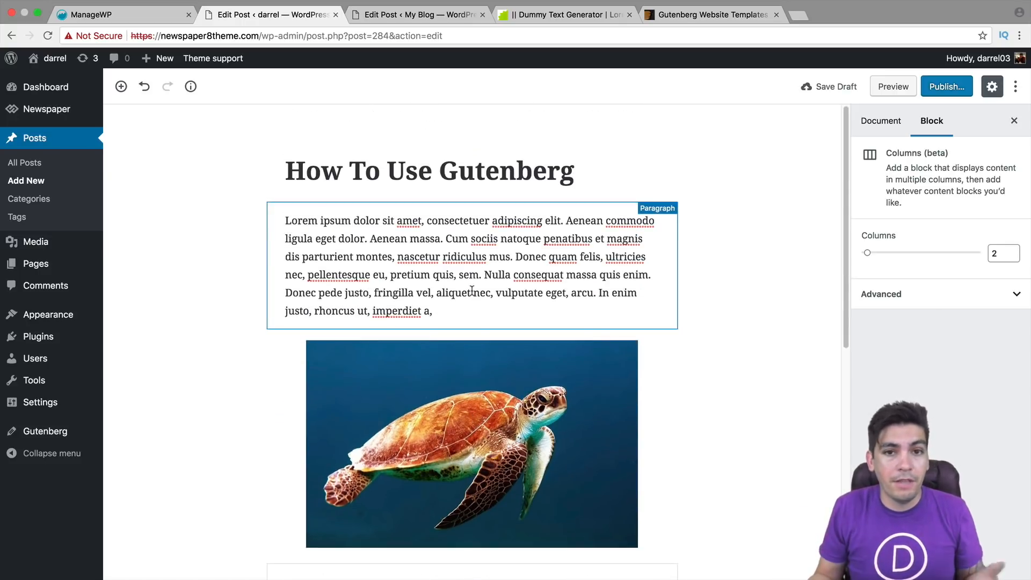
scroll(471, 290, "down", 1)
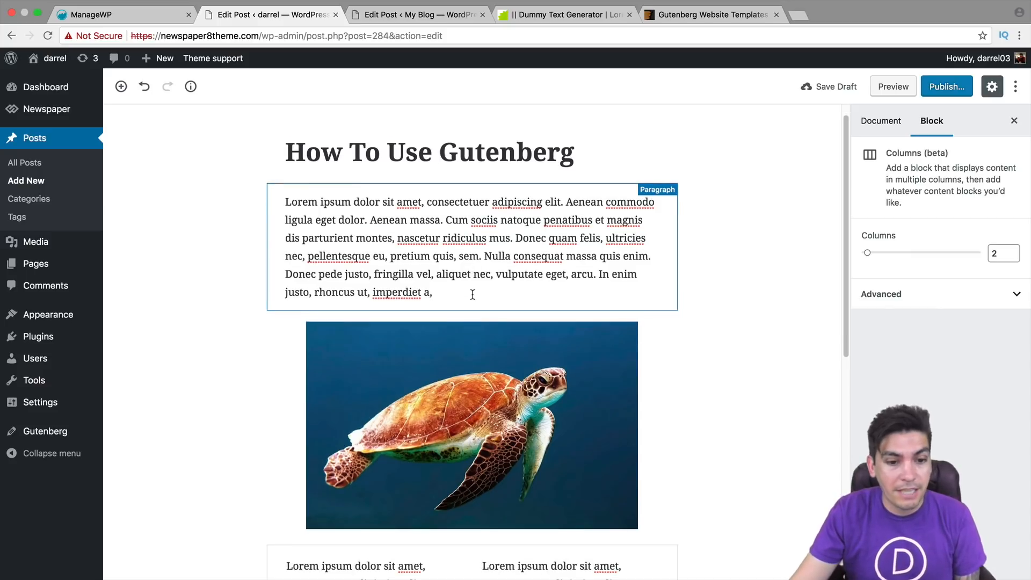
left_click(472, 295)
left_click(404, 13)
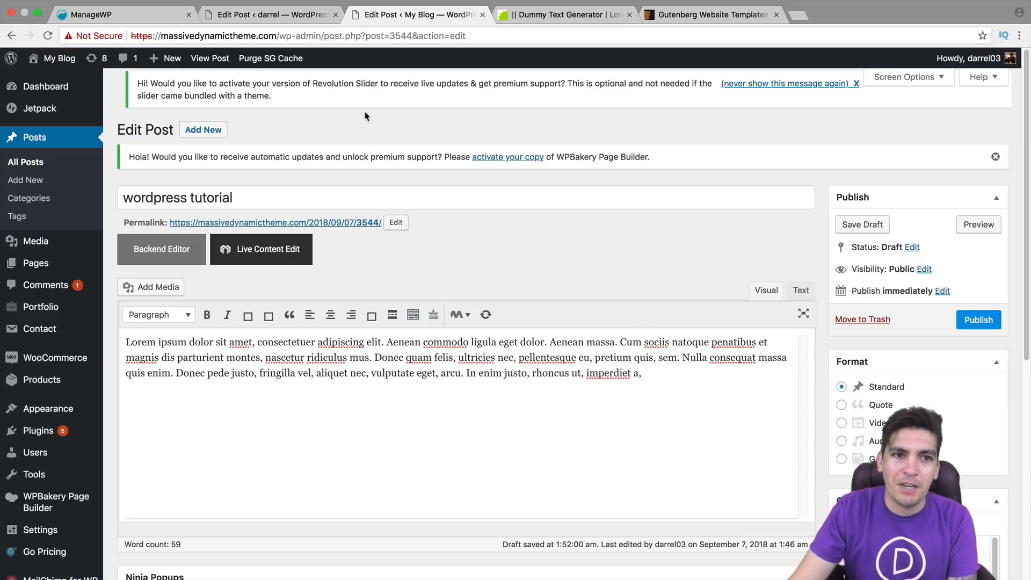
left_click(288, 17)
scroll(196, 147, "down", 4)
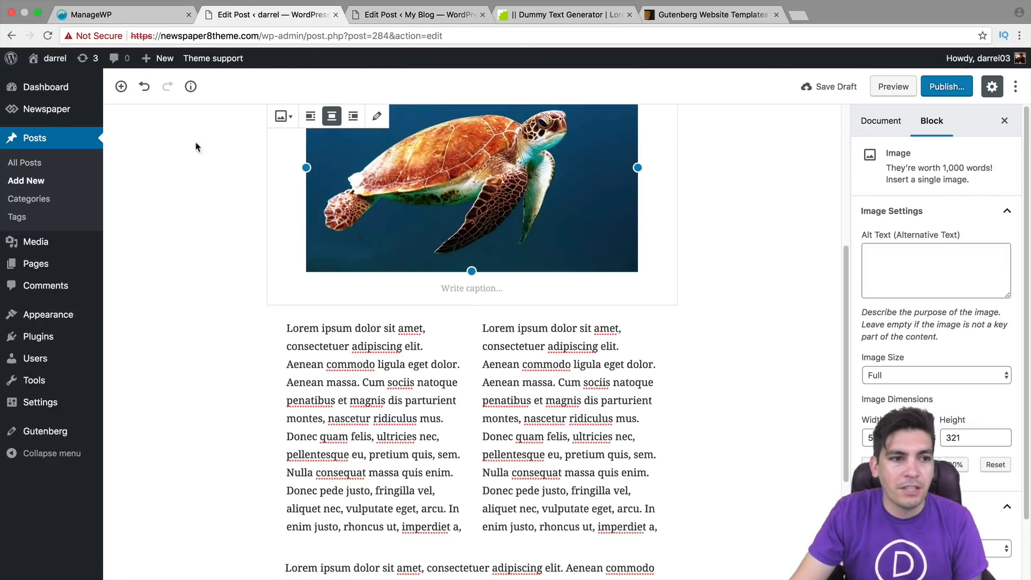
left_click(121, 86)
scroll(225, 241, "down", 3)
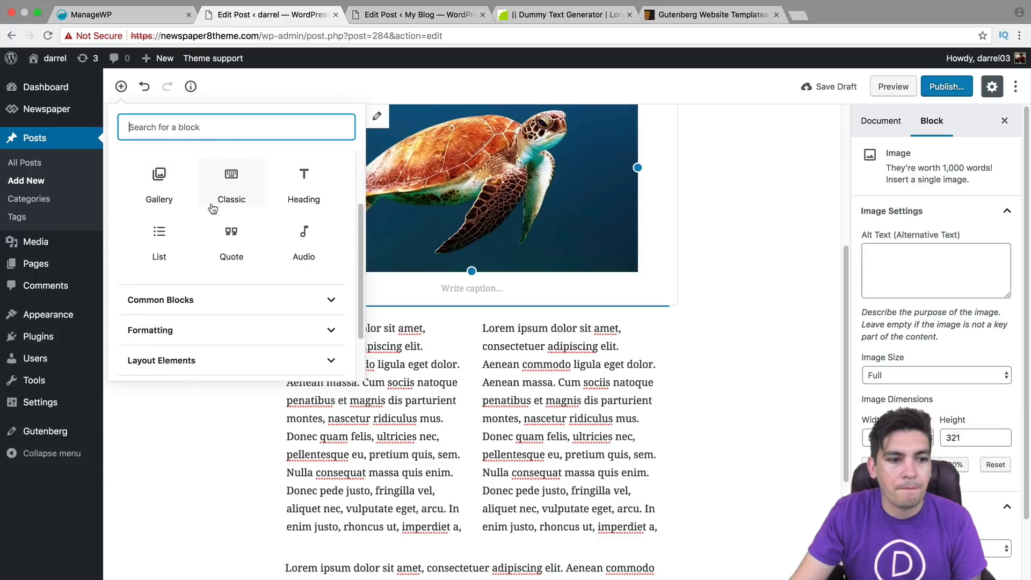
scroll(234, 279, "down", 1)
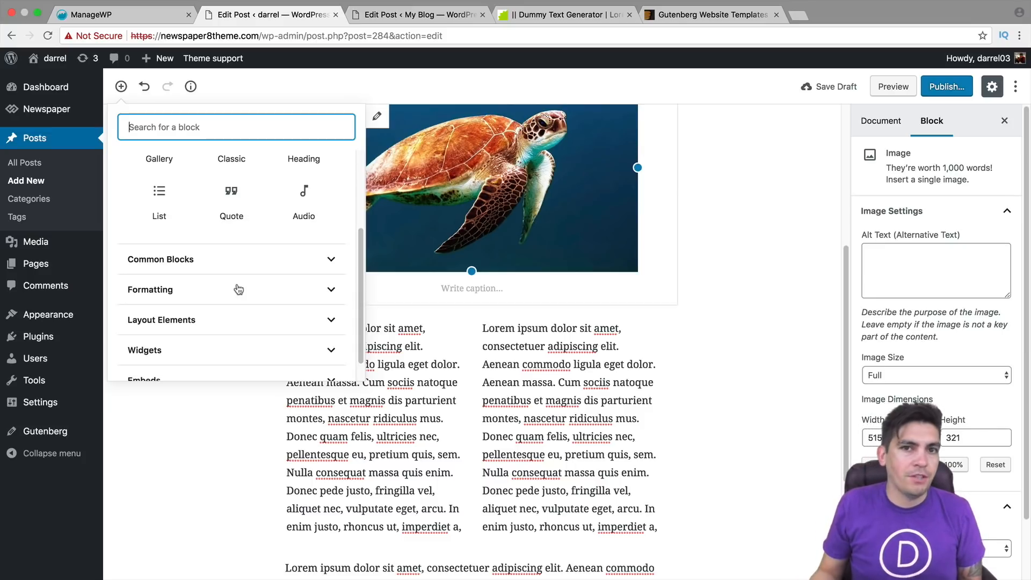
- Switch to the classic editor post "wordpress tutorial", show its additional formatting tools and insert a horizontal line before "Nulla consequat"
left_click(391, 15)
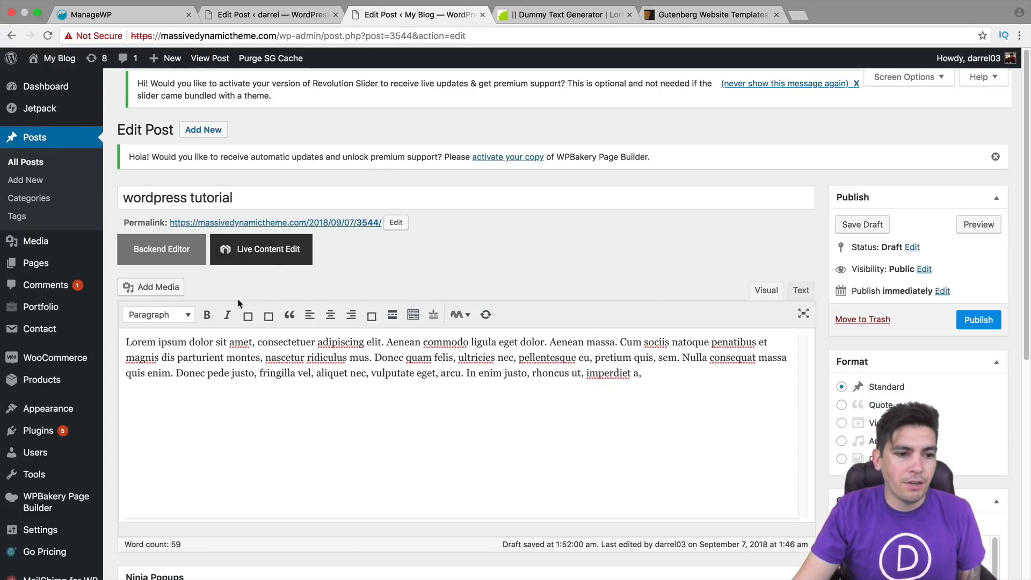
left_click(416, 316)
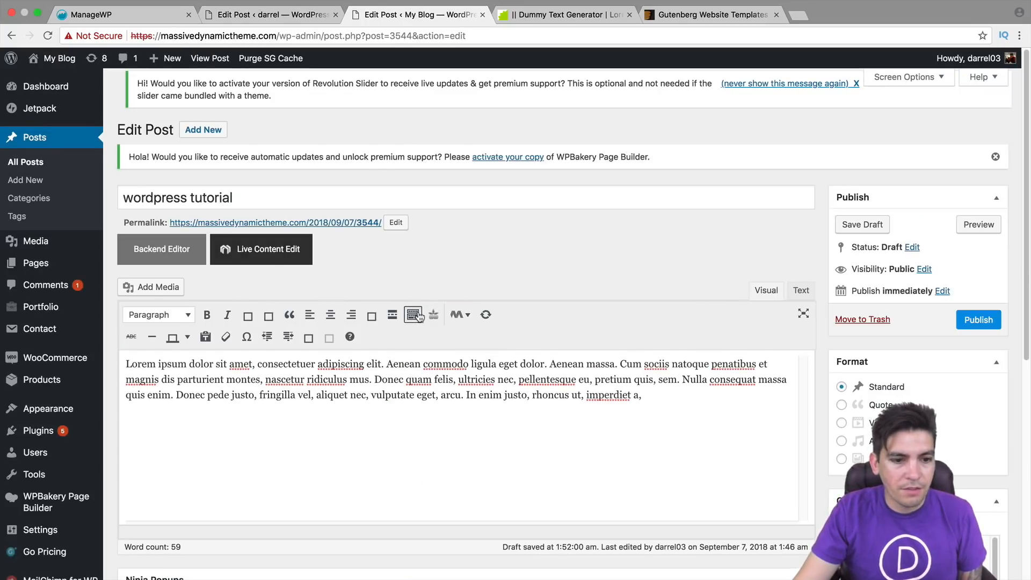
left_click(157, 340)
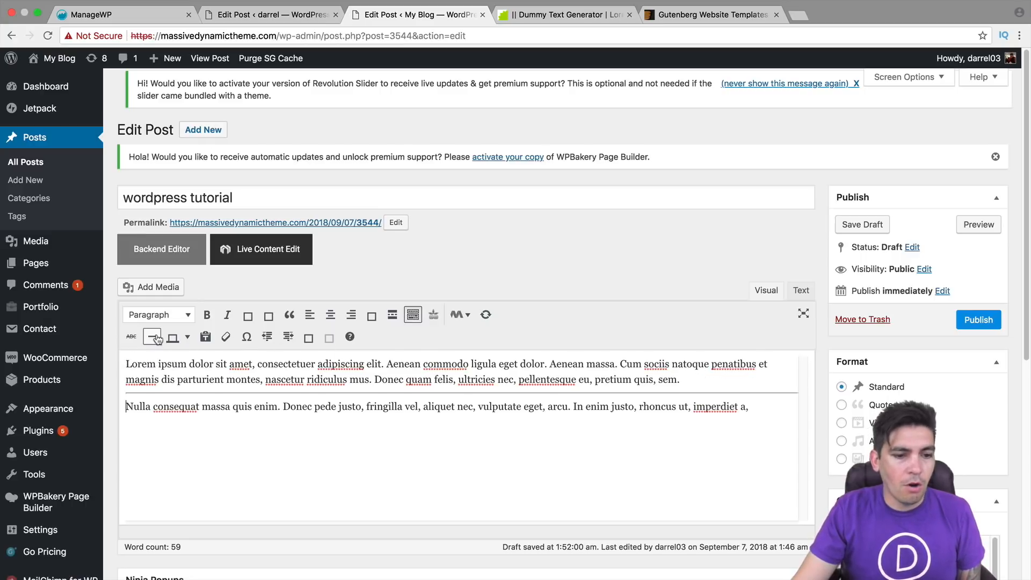
- Return to the Gutenberg post and insert a Button block from the Layout Elements category directly below the turtle image
left_click(275, 15)
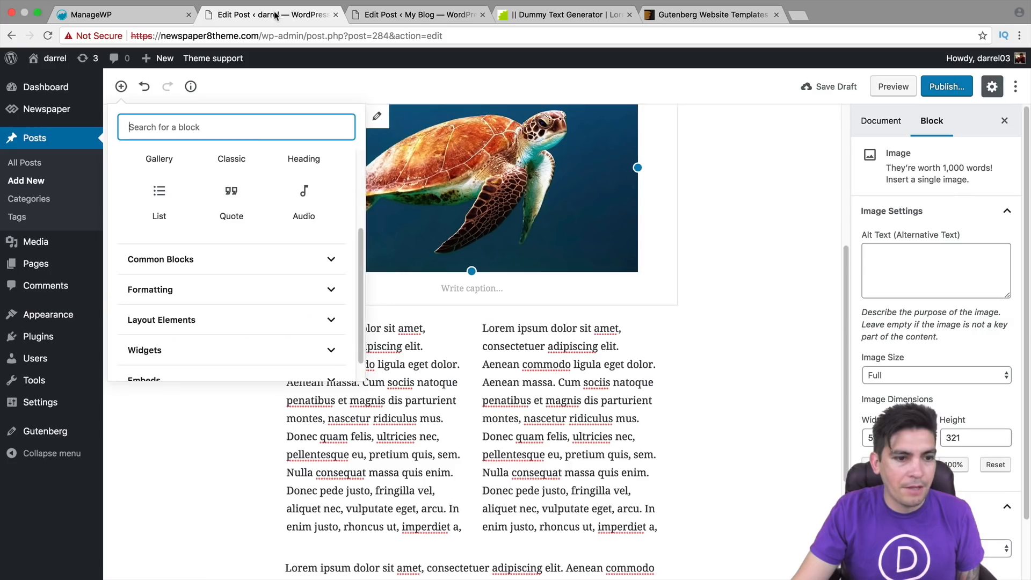
left_click(237, 260)
scroll(237, 259, "down", 5)
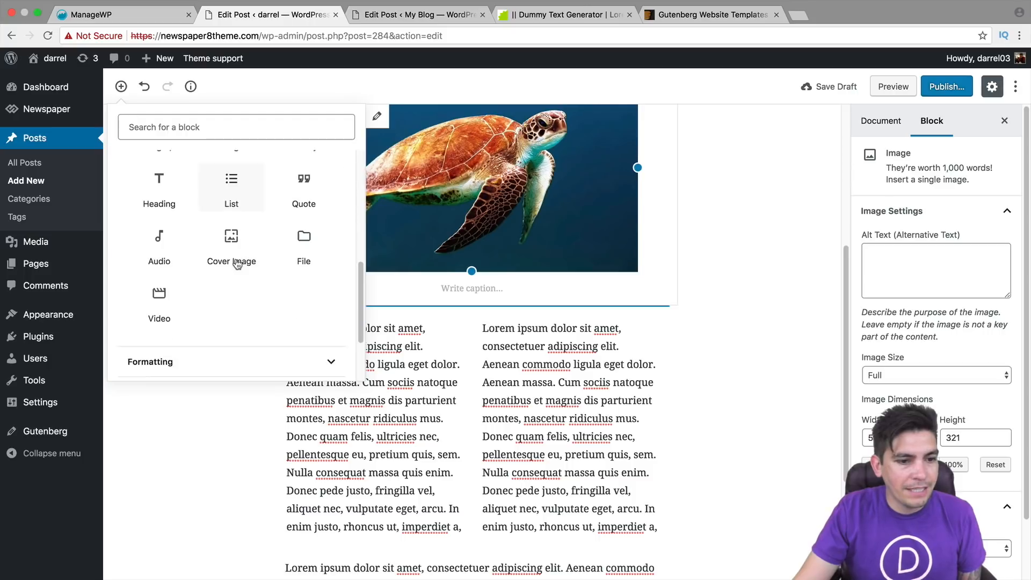
left_click(240, 294)
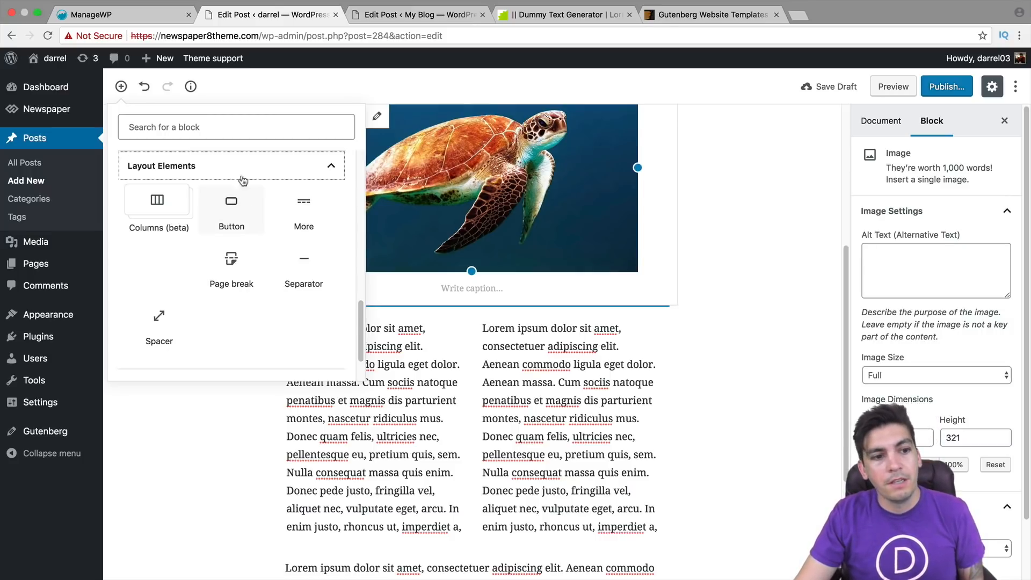
scroll(243, 185, "up", 1)
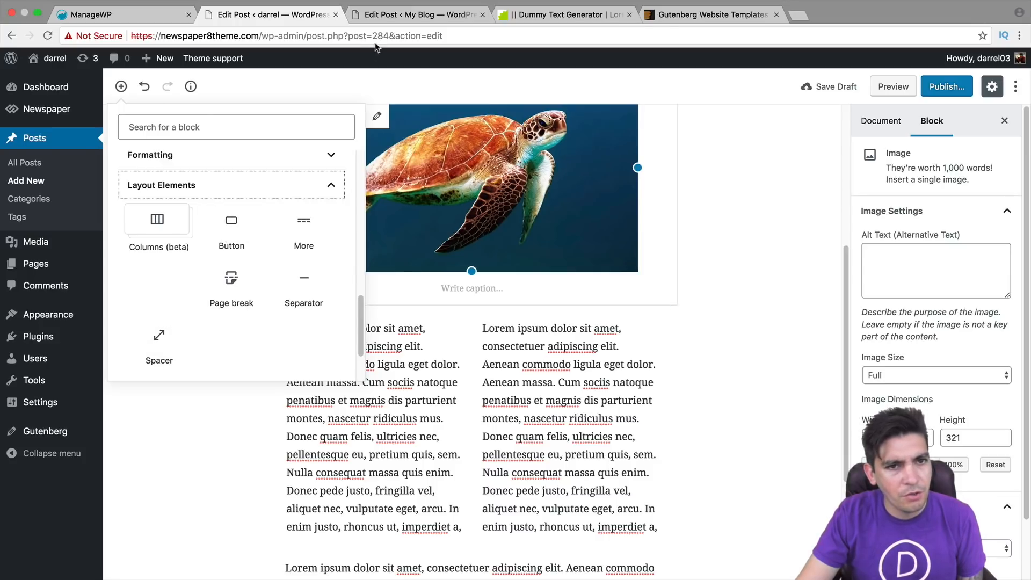
left_click(384, 16)
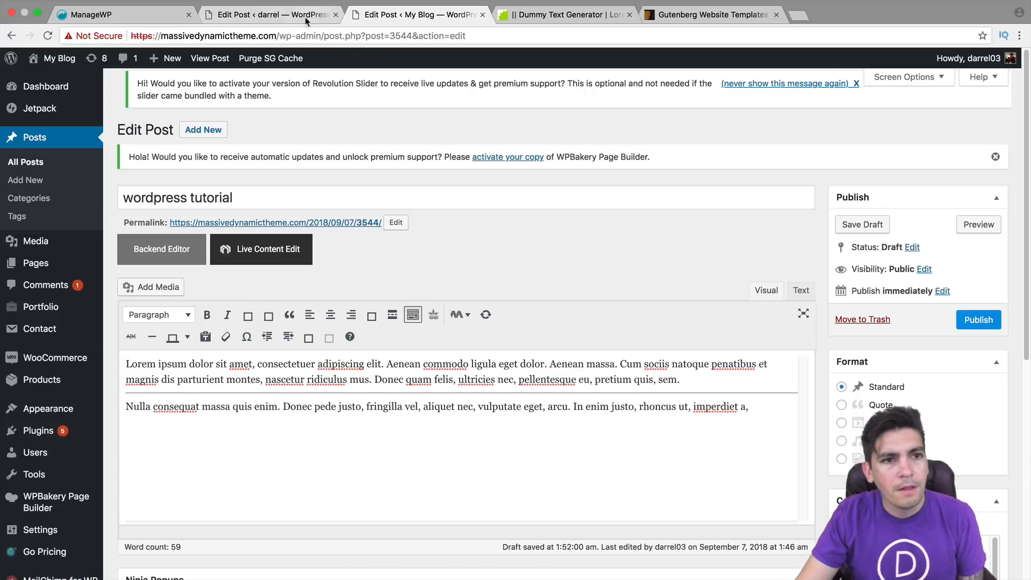
left_click(327, 21)
left_click(237, 231)
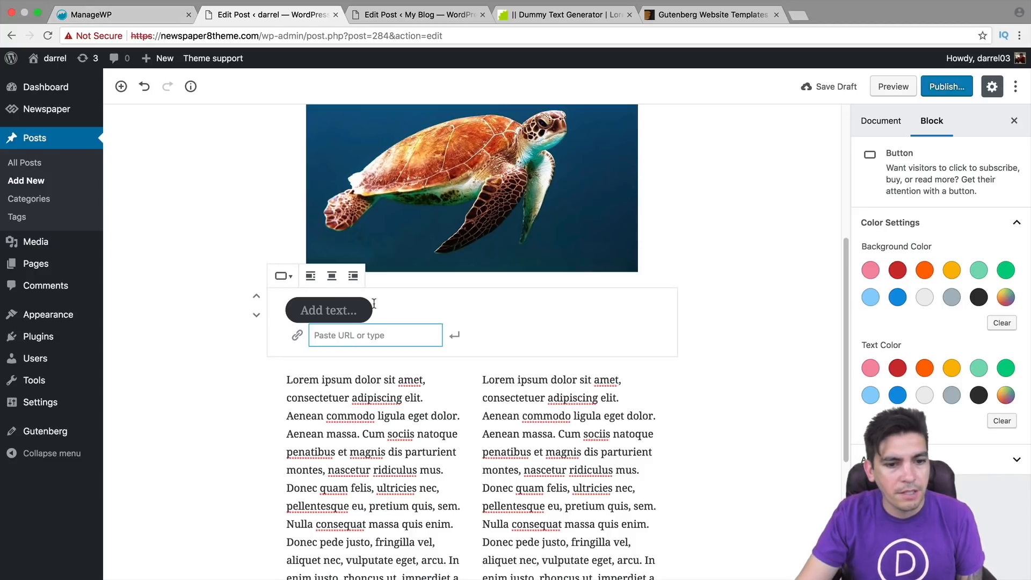
- Move the Button block down past the columns and the last paragraph to the end of the post
scroll(252, 292, "down", 1)
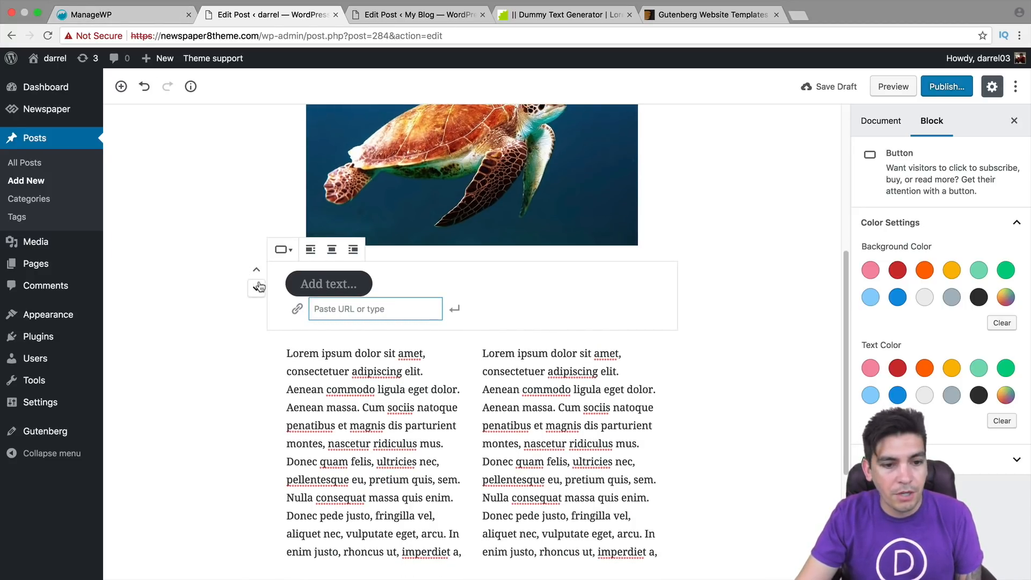
left_click(252, 290)
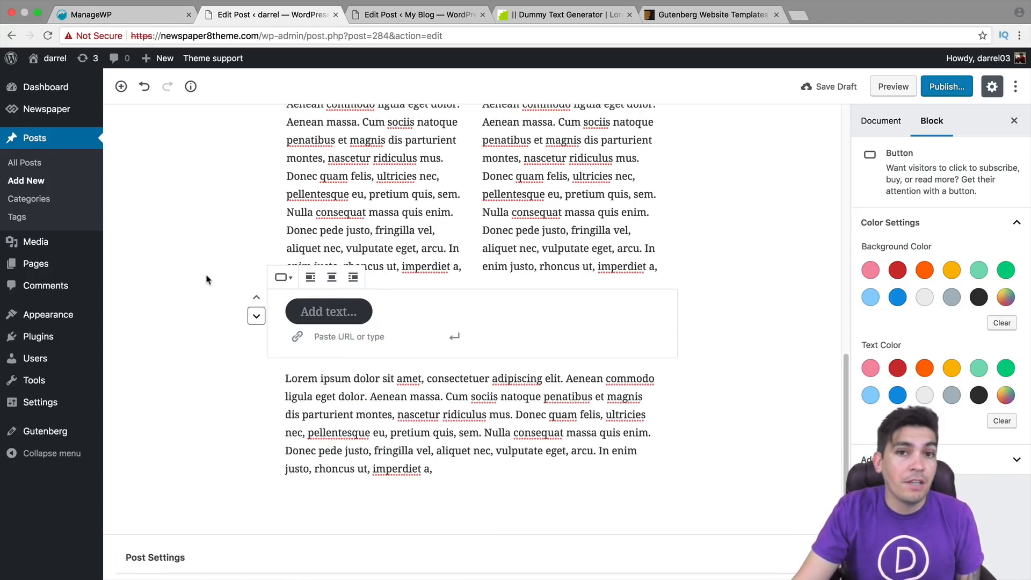
left_click(257, 317)
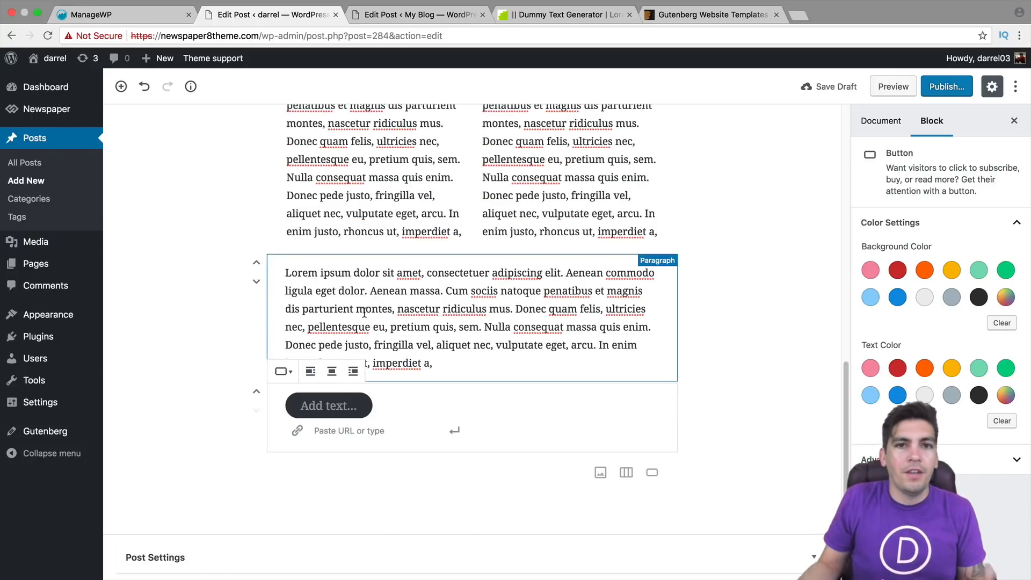
- Label the button "Buy Now" and give it an orange background color
left_click(337, 409)
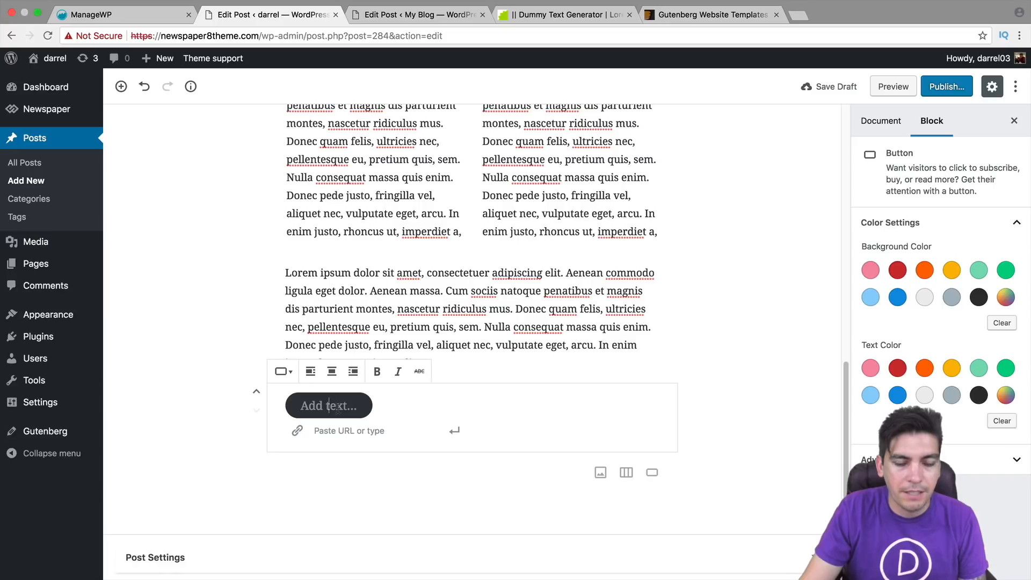
type("Next")
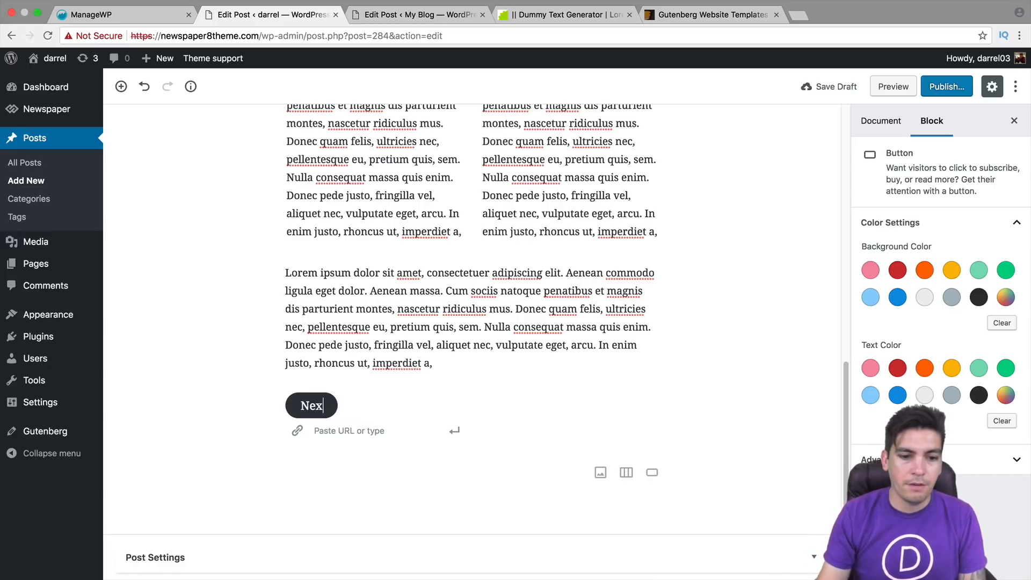
key("BackSpace")
key("BackSpace")
key("BackSpace")
key("BackSpace")
type("Buy Now")
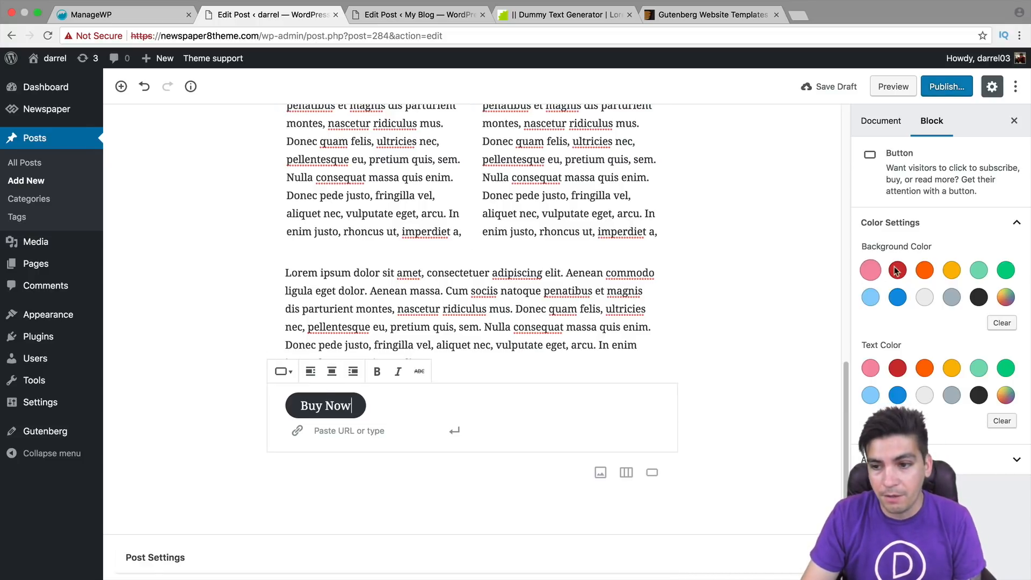
left_click(924, 270)
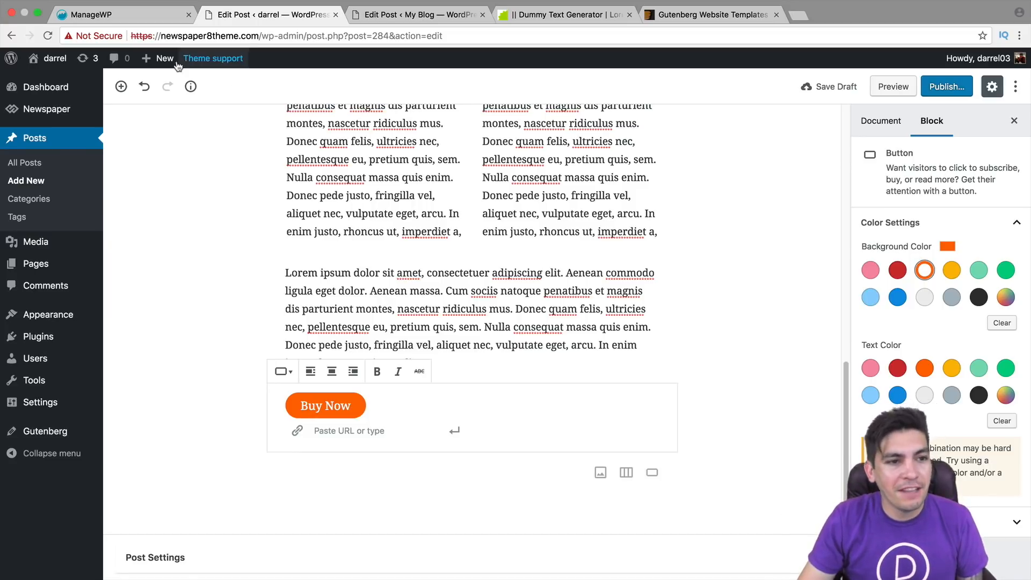
- Insert a Classic block below the Buy Now button
left_click(123, 89)
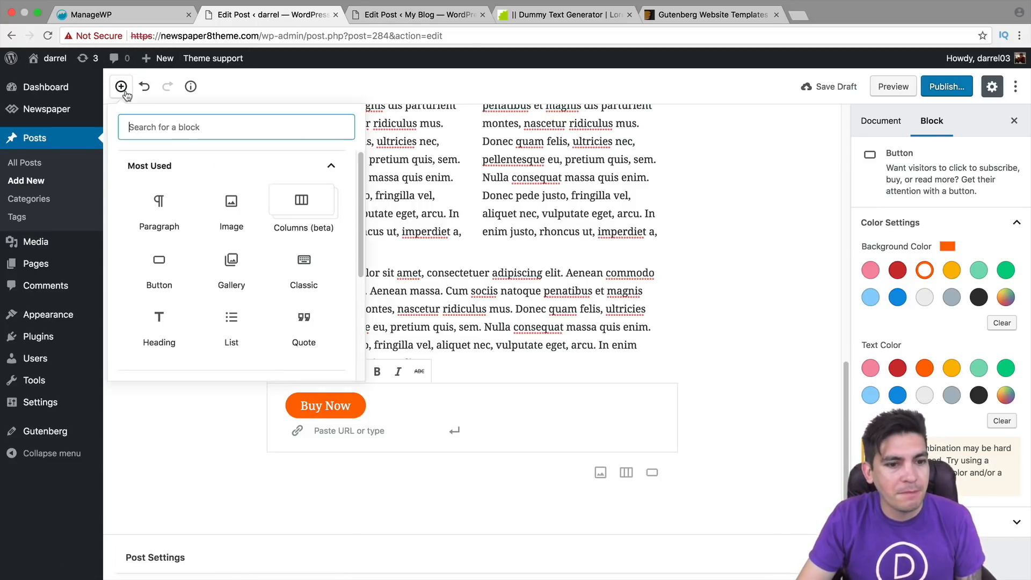
scroll(215, 225, "down", 2)
scroll(269, 221, "up", 2)
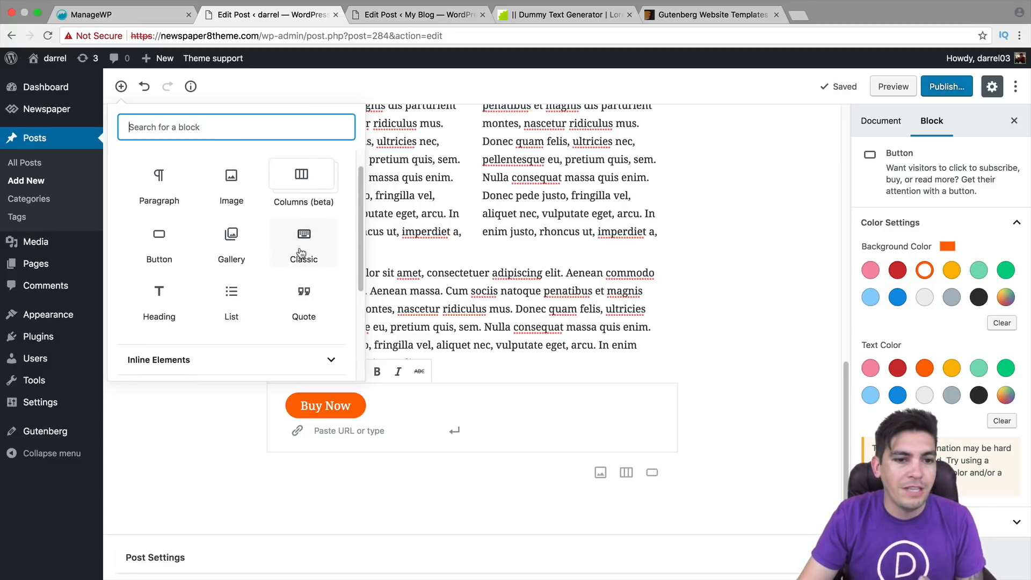
scroll(302, 253, "up", 1)
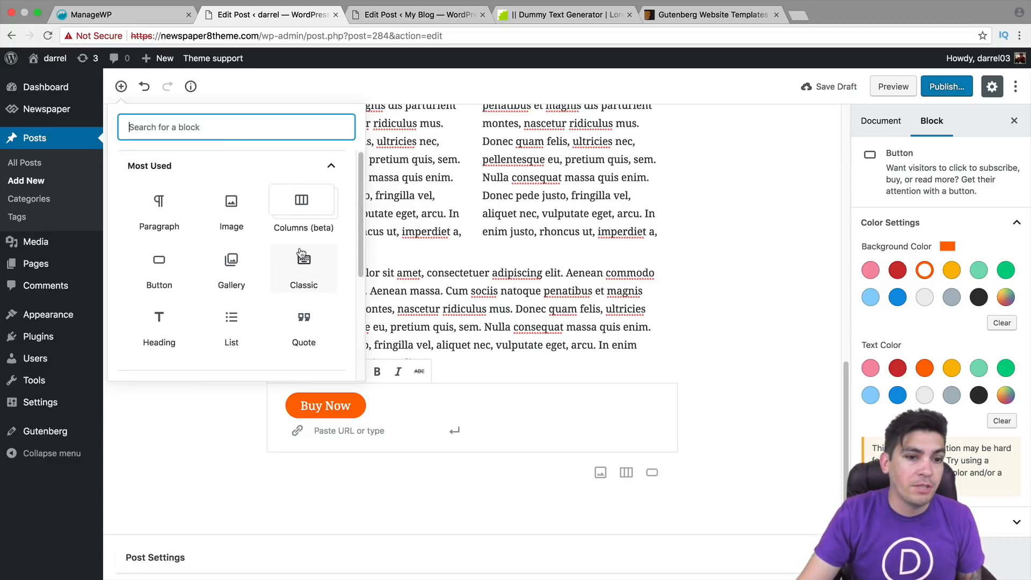
left_click(310, 266)
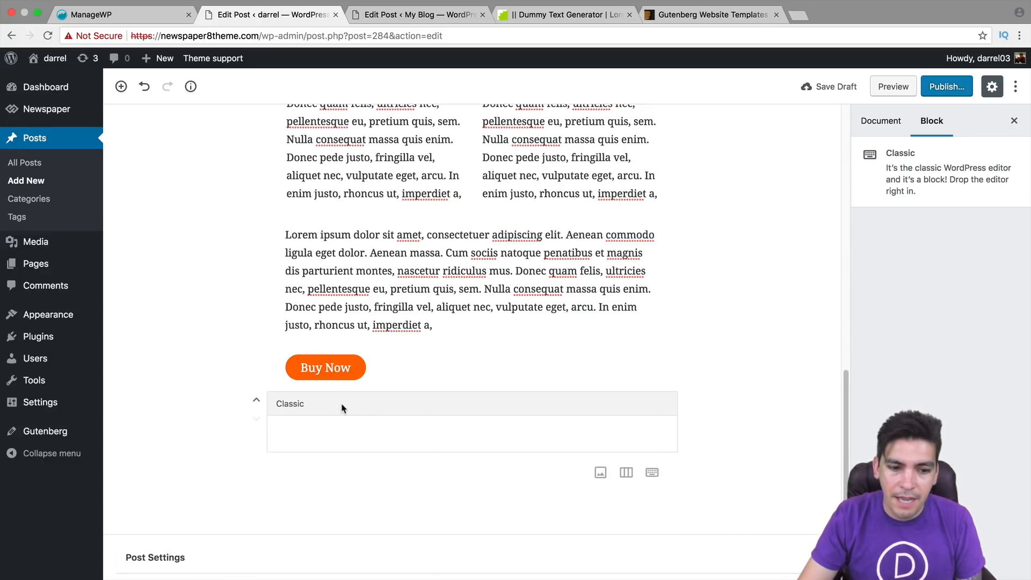
- Examine the blocks offered in the Widgets category of the block library
left_click(121, 88)
scroll(226, 225, "down", 5)
left_click(221, 354)
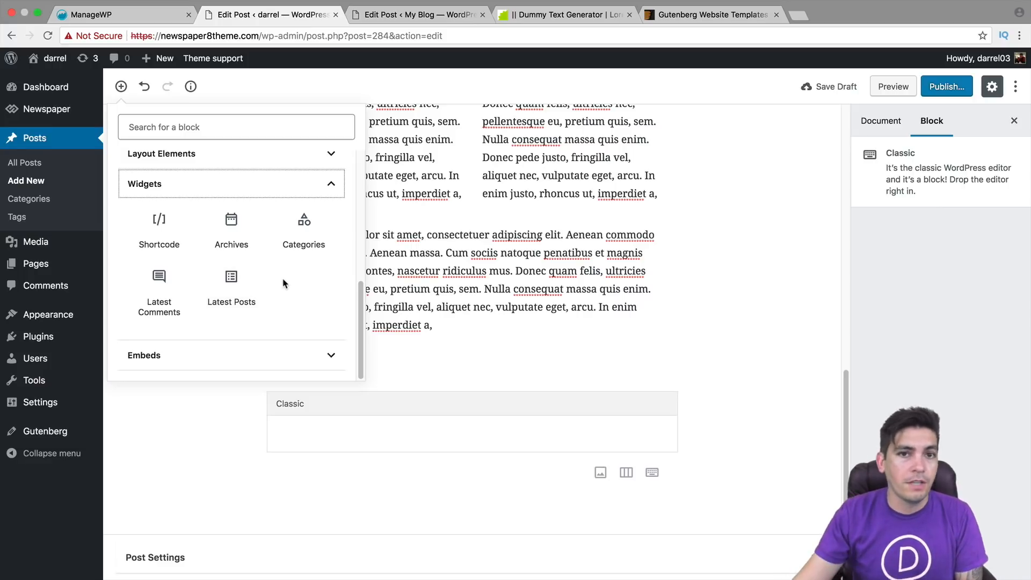
left_click(339, 195)
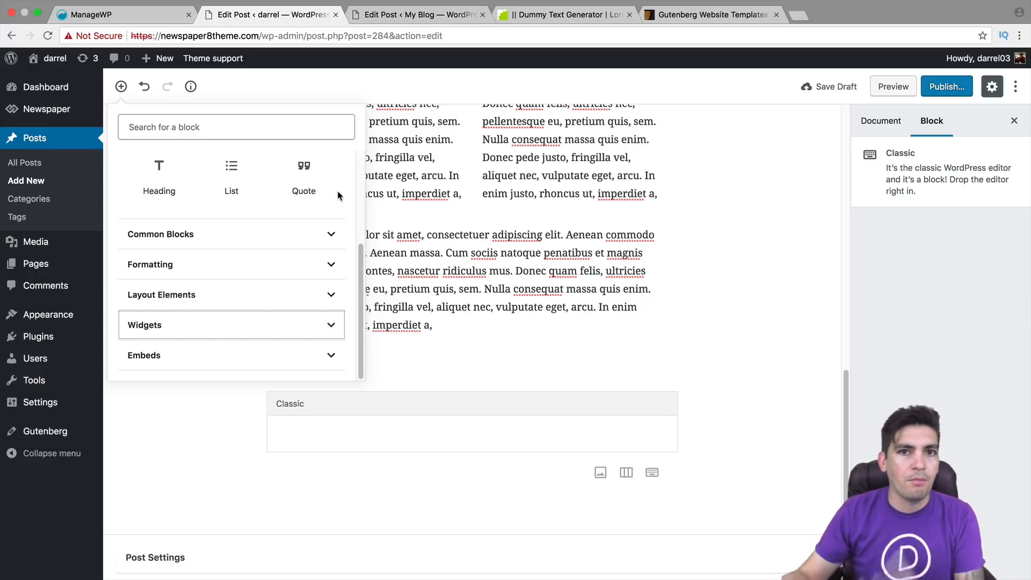
- Move the Classic block up so that it sits between the last paragraph and the Buy Now button
left_click(413, 425)
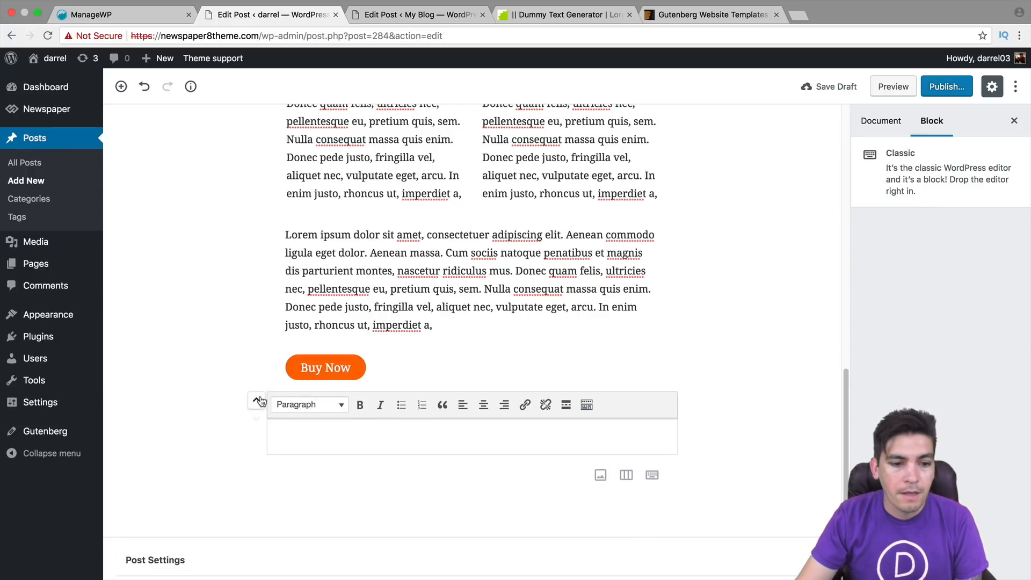
left_click(256, 400)
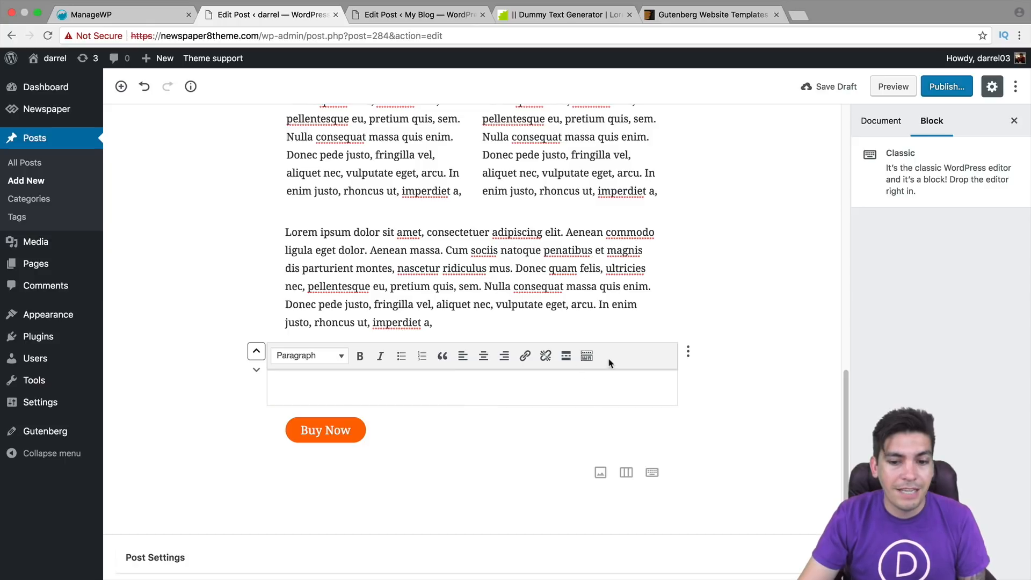
left_click(573, 358)
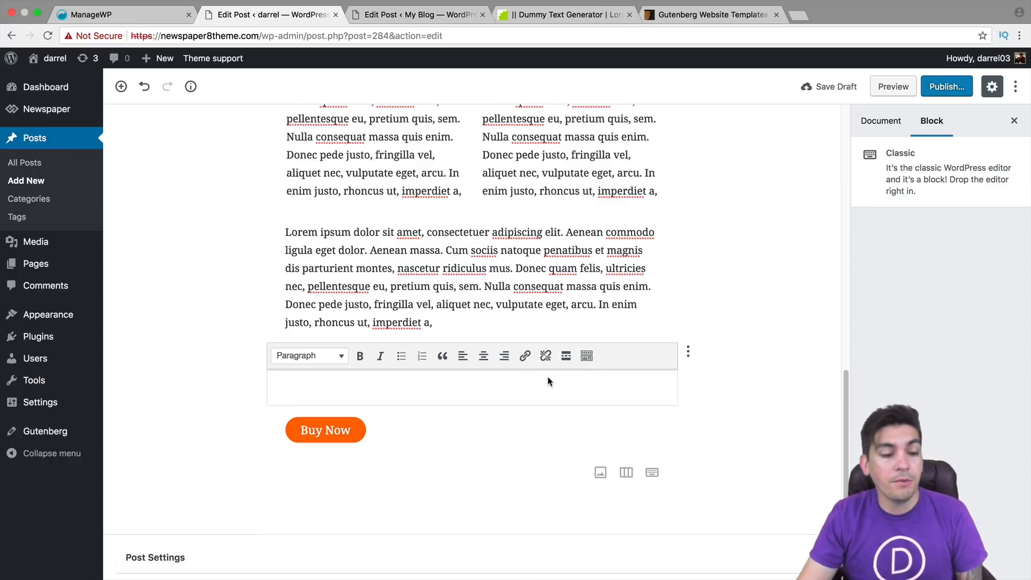
- Move the Classic block above the last paragraph and paste the copied Lorem ipsum paragraph into it
left_click(526, 385)
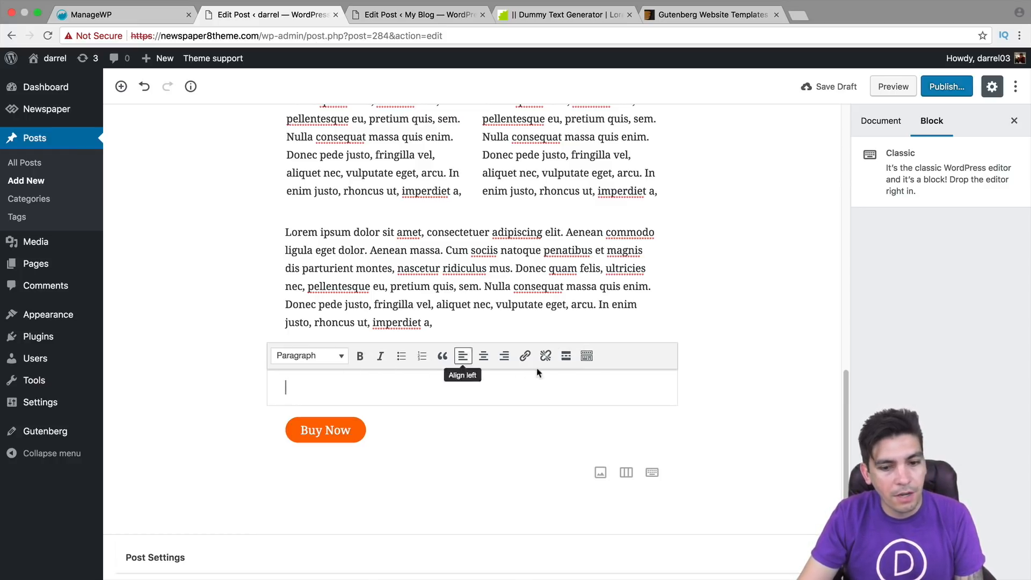
left_click(256, 352)
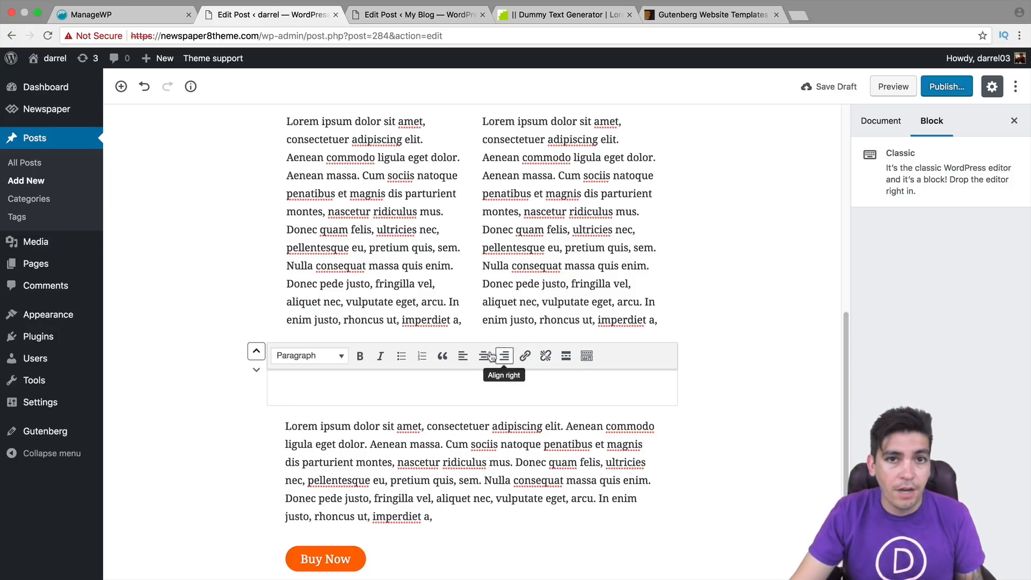
right_click(375, 385)
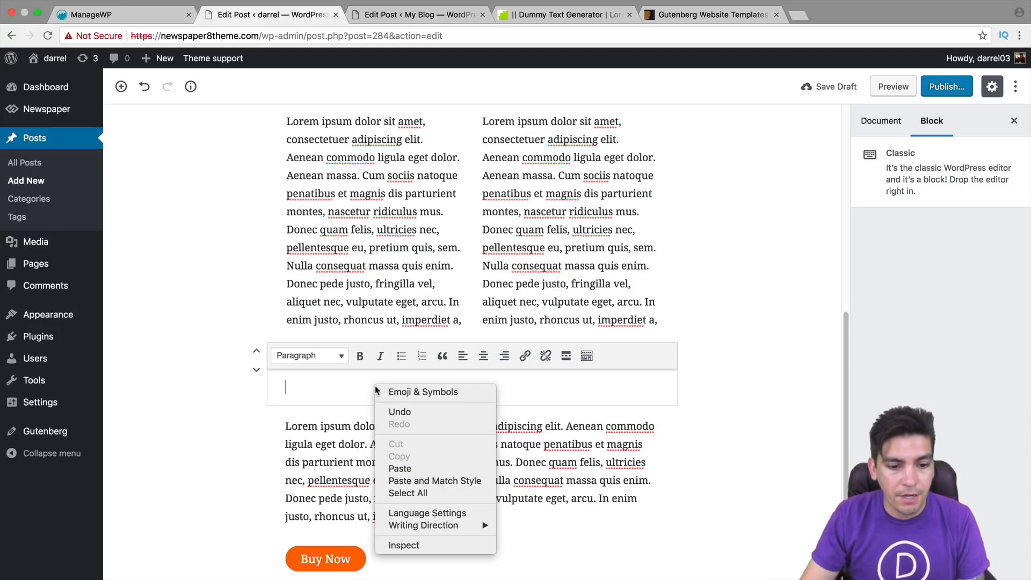
left_click(422, 467)
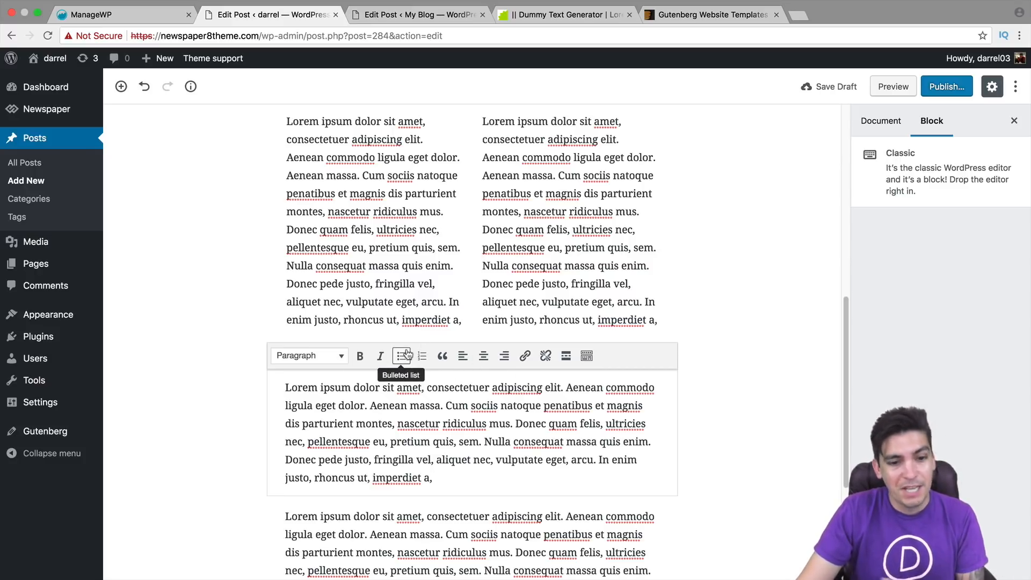
- Make all the Lorem ipsum text in the Classic block bold
left_click_drag(445, 477, 286, 385)
left_click(360, 359)
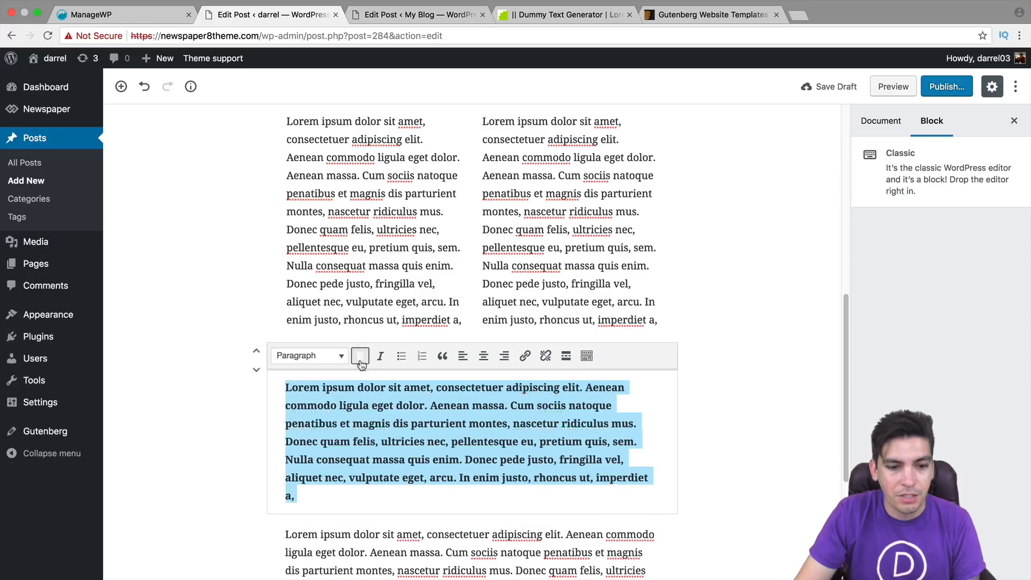
left_click(751, 348)
scroll(752, 348, "up", 3)
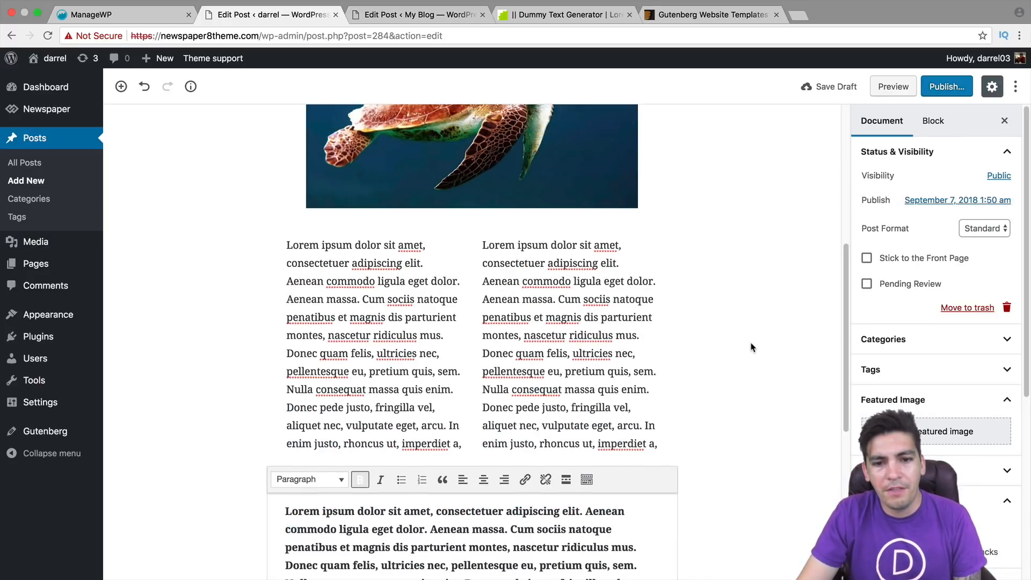
scroll(751, 347, "down", 6)
scroll(544, 296, "up", 1)
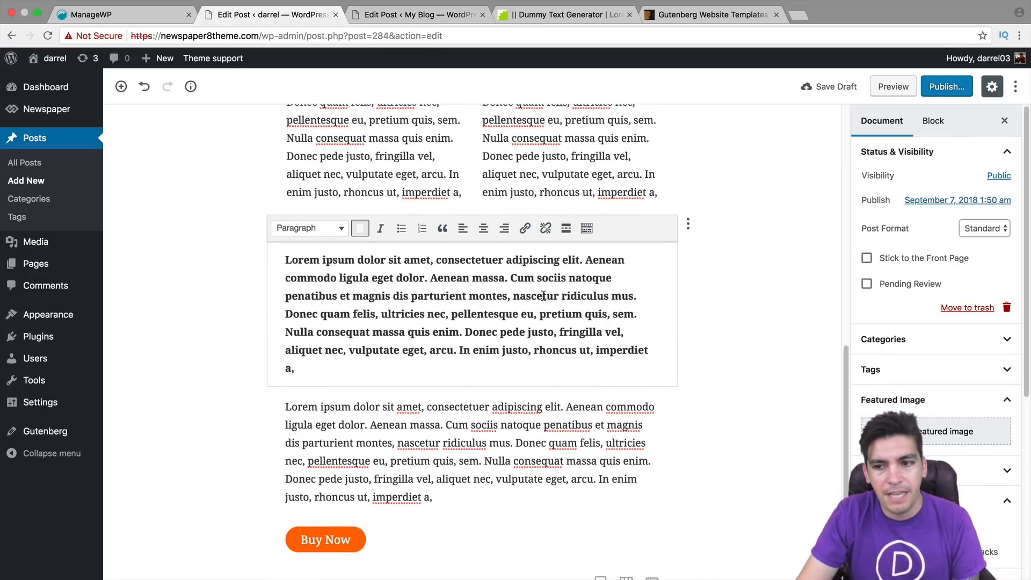
- Set the purple sunset bridge photo 7.jpg from the media library as the post's featured image
scroll(653, 276, "up", 4)
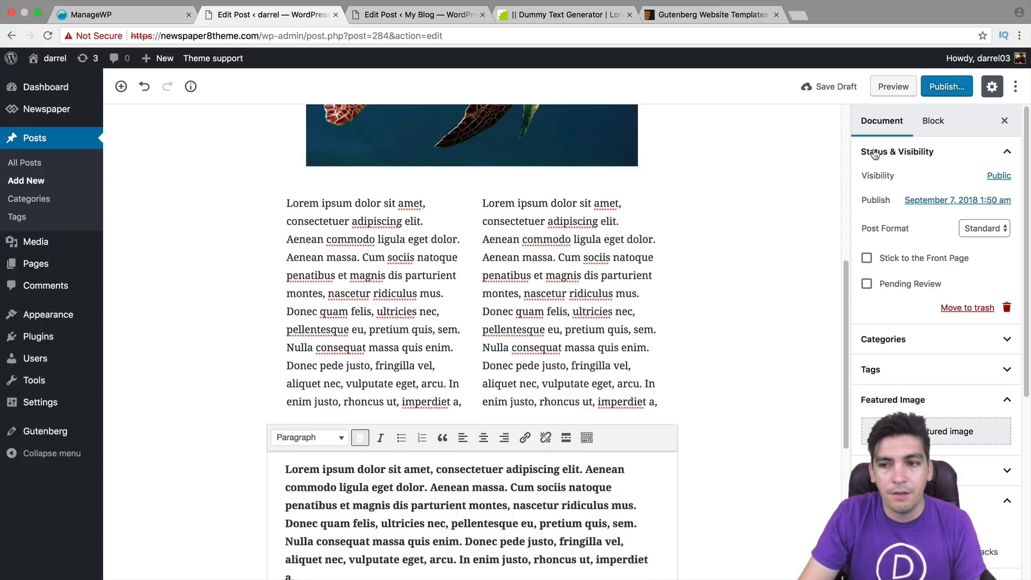
scroll(907, 247, "down", 2)
scroll(914, 269, "up", 1)
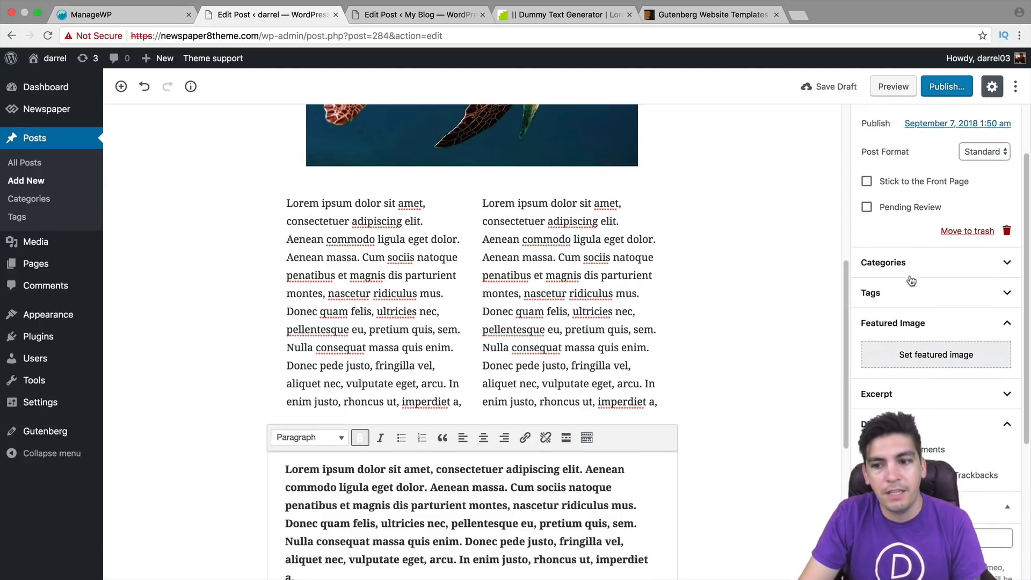
left_click(928, 355)
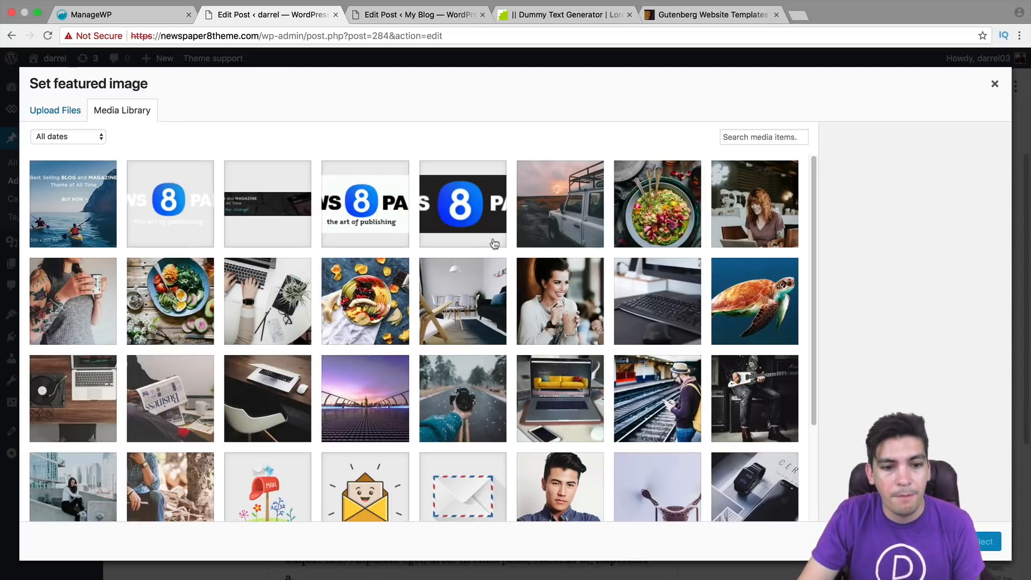
scroll(371, 301, "down", 1)
left_click(369, 374)
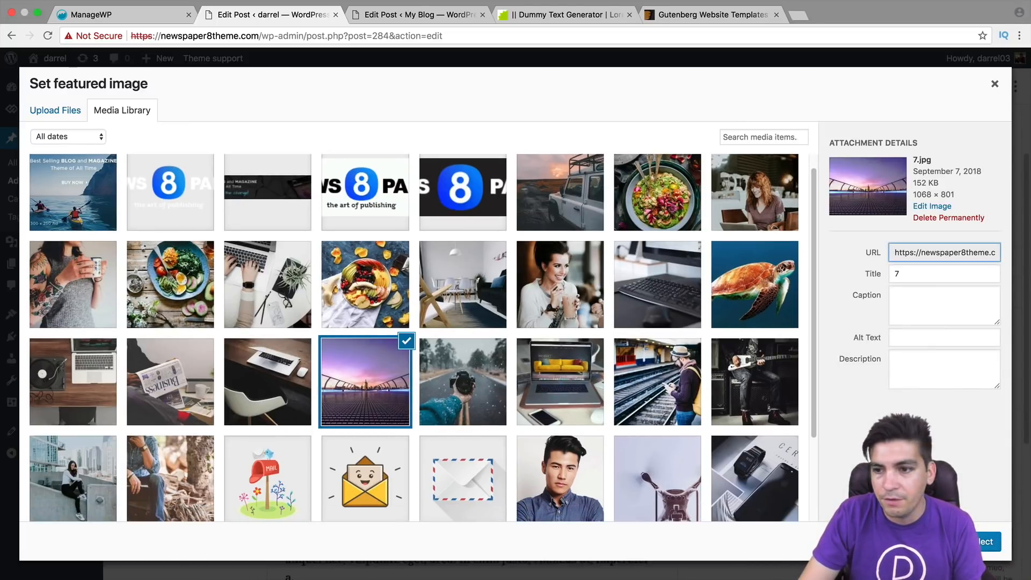
left_click(987, 541)
- Examine the format, categories, tags and featured image settings of the classic editor post, and return to the Gutenberg post
left_click(414, 15)
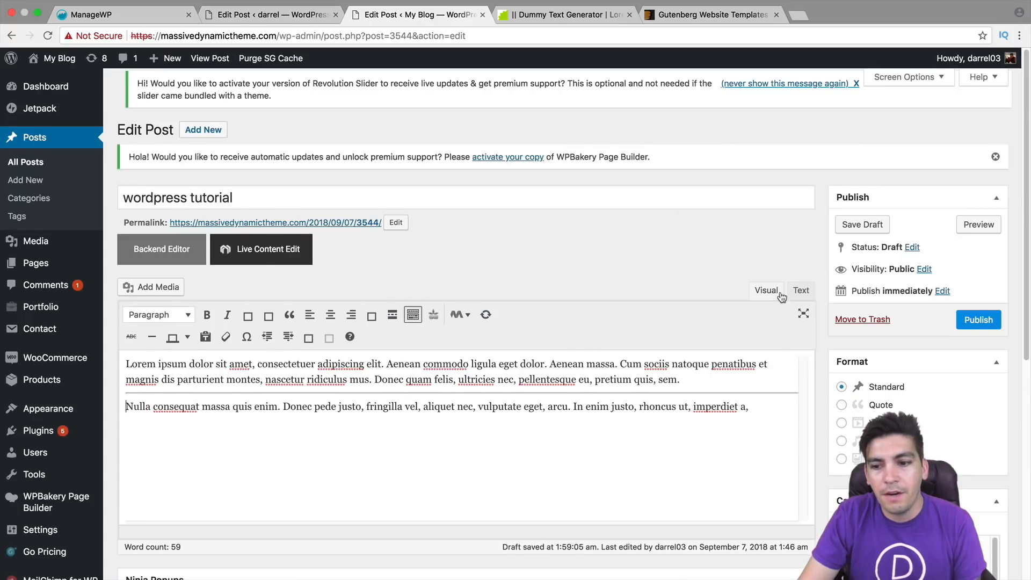
scroll(782, 297, "down", 5)
scroll(887, 333, "down", 3)
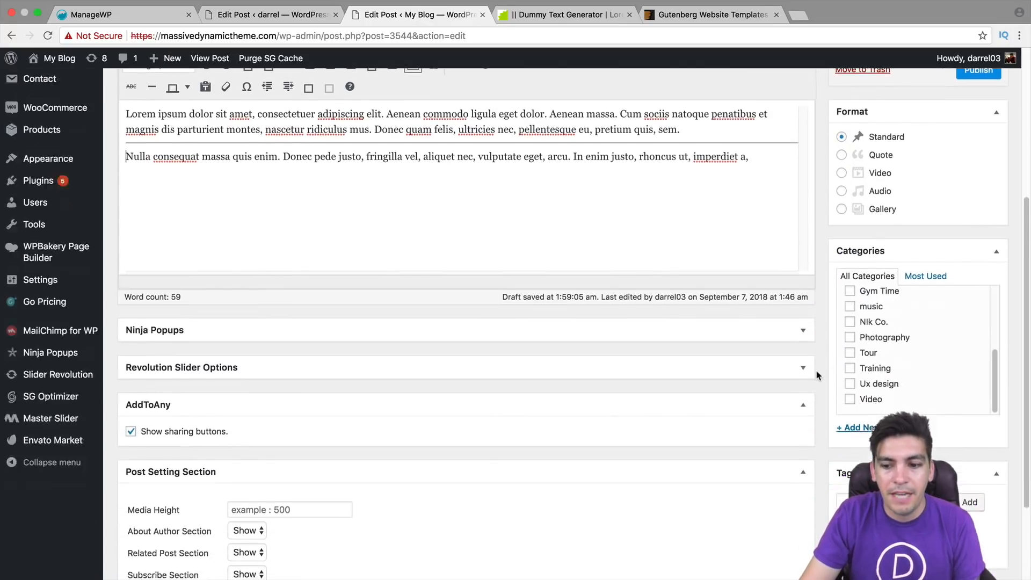
scroll(818, 375, "down", 2)
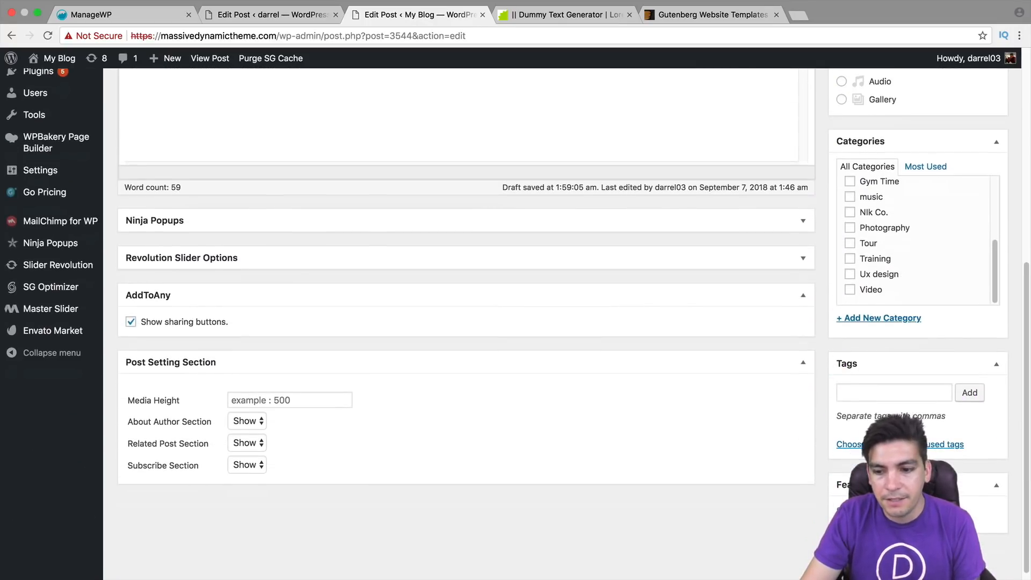
left_click(317, 15)
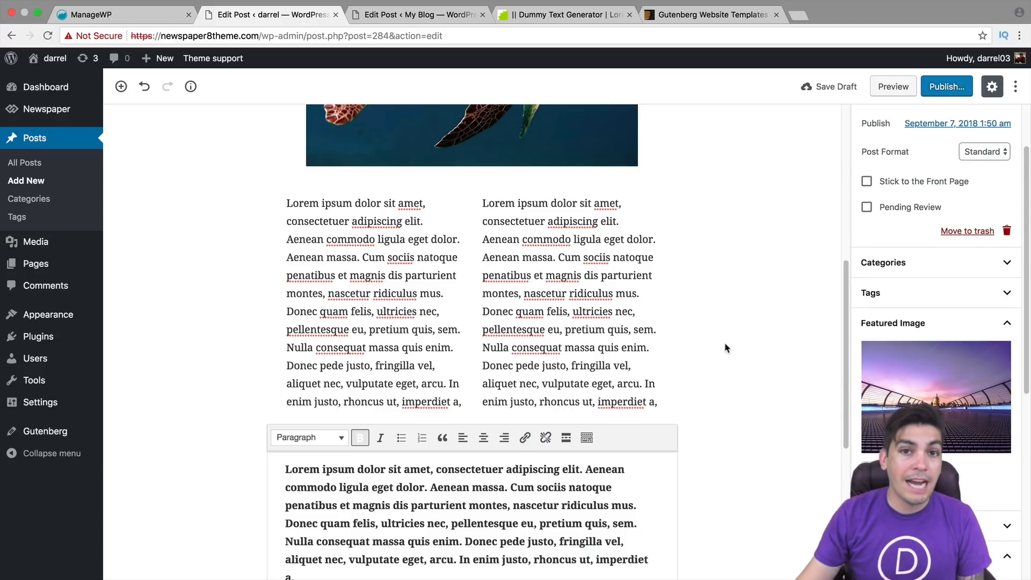
- Examine the Excerpt, Discussion and Featured Video options in the Gutenberg post's document settings
scroll(888, 333, "down", 3)
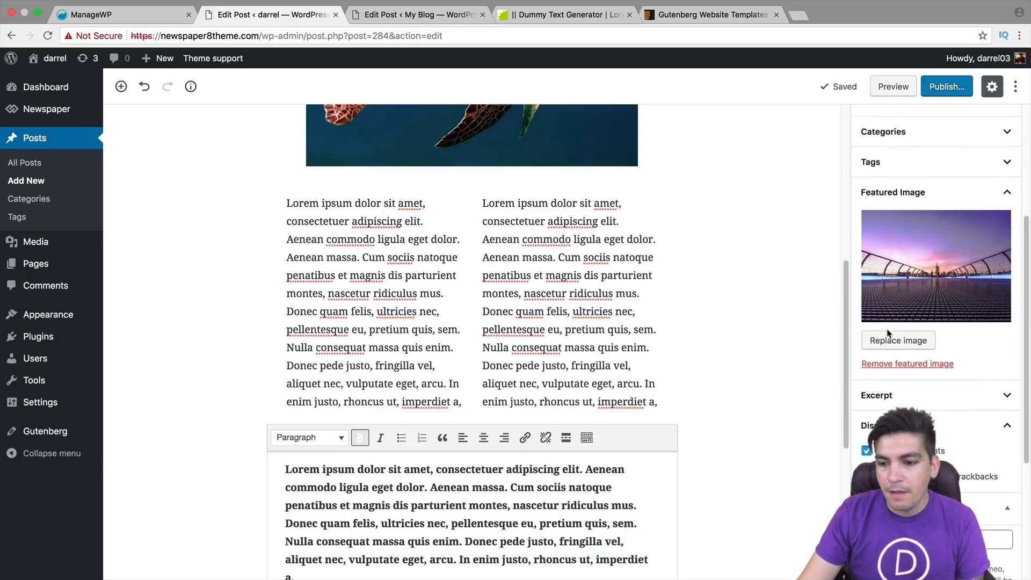
left_click(916, 395)
scroll(917, 395, "down", 2)
left_click(913, 385)
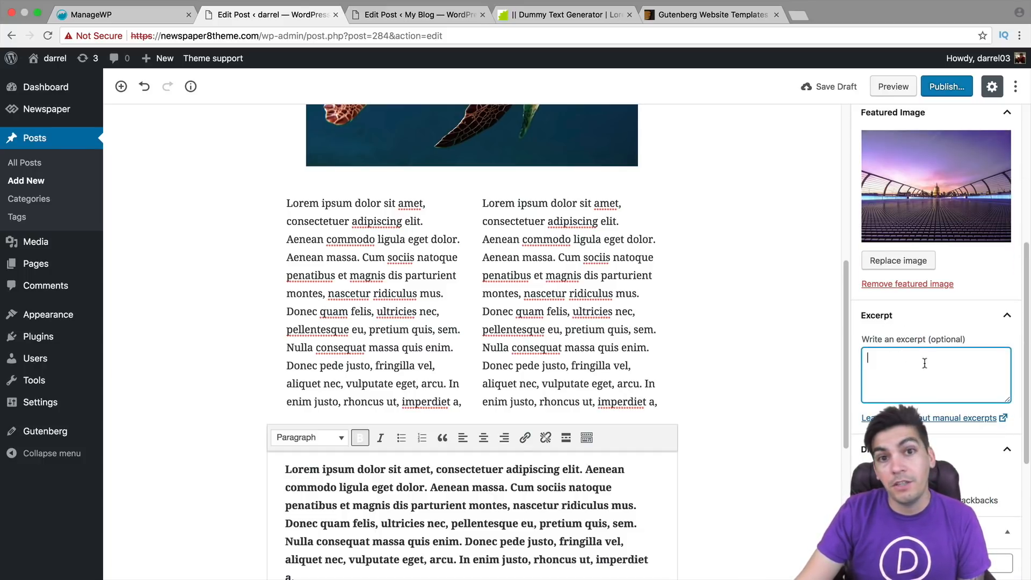
scroll(922, 354, "down", 3)
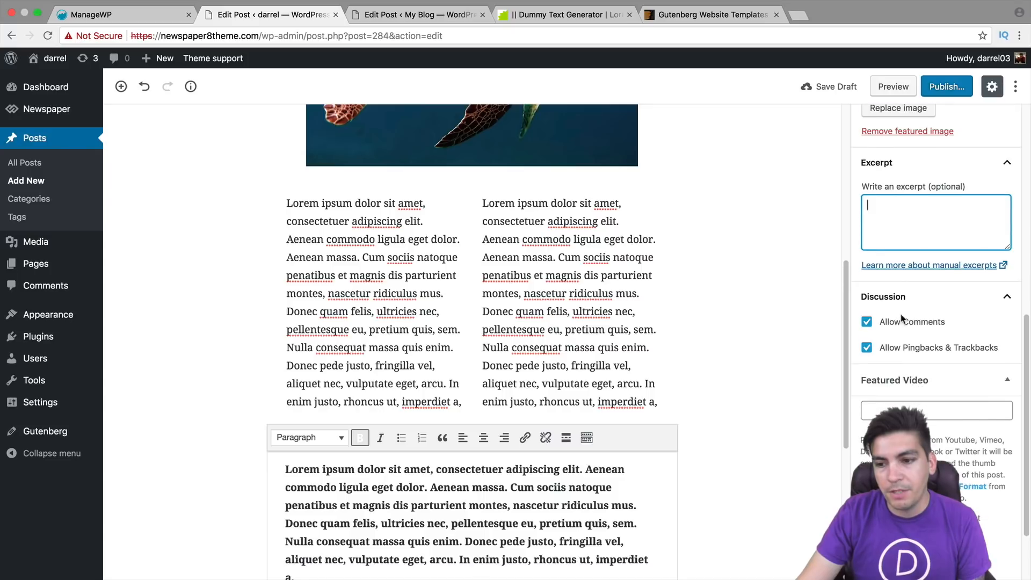
scroll(902, 319, "down", 2)
scroll(901, 314, "up", 8)
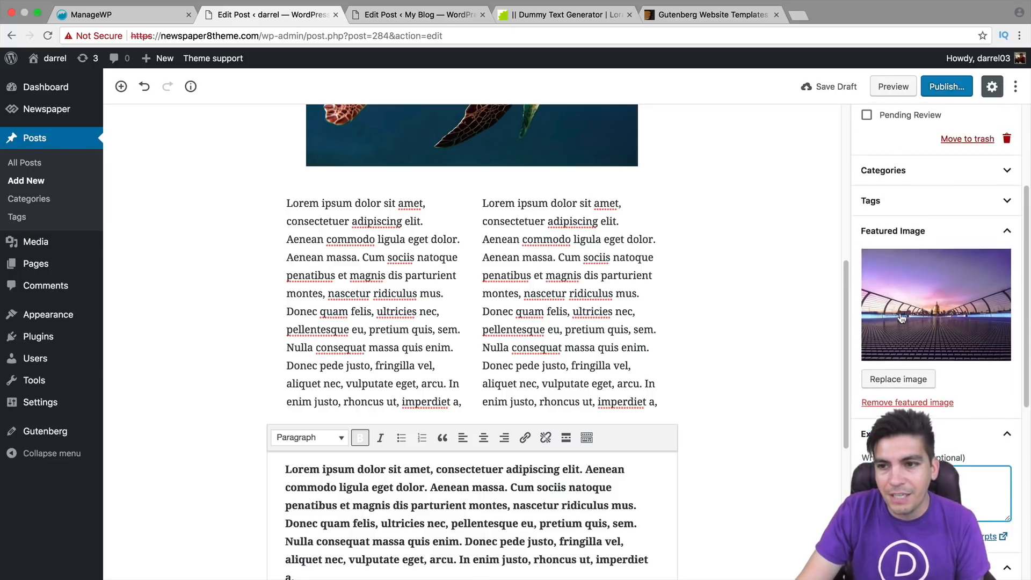
- Preview the post and check its layout from the title down to the Buy Now button
left_click(845, 91)
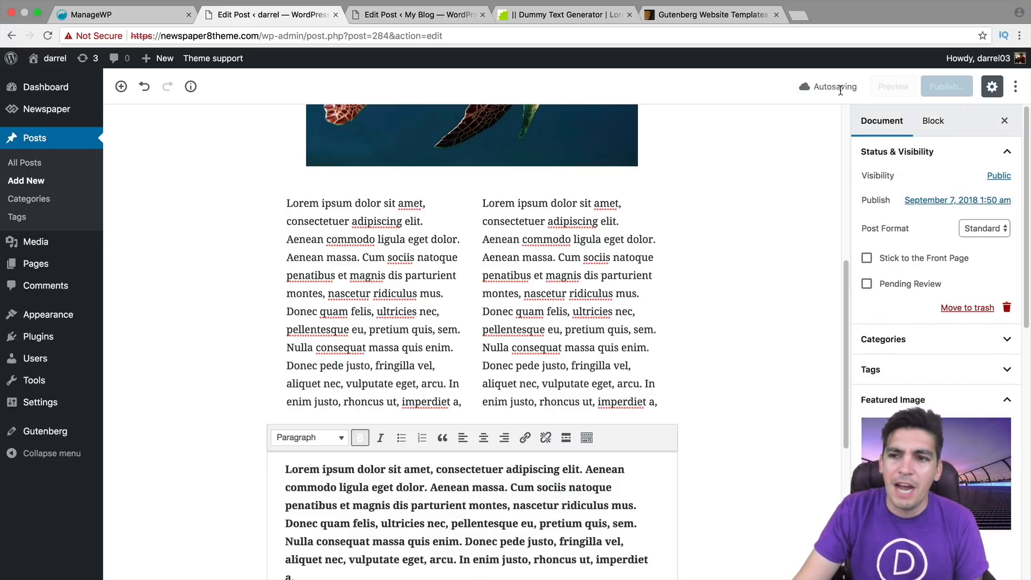
left_click(879, 91)
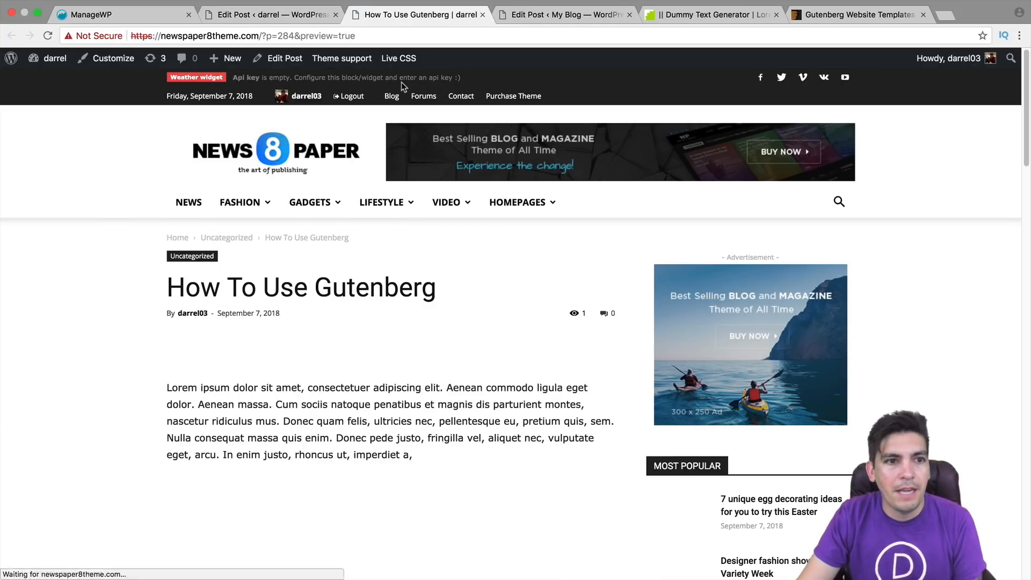
scroll(76, 242, "down", 2)
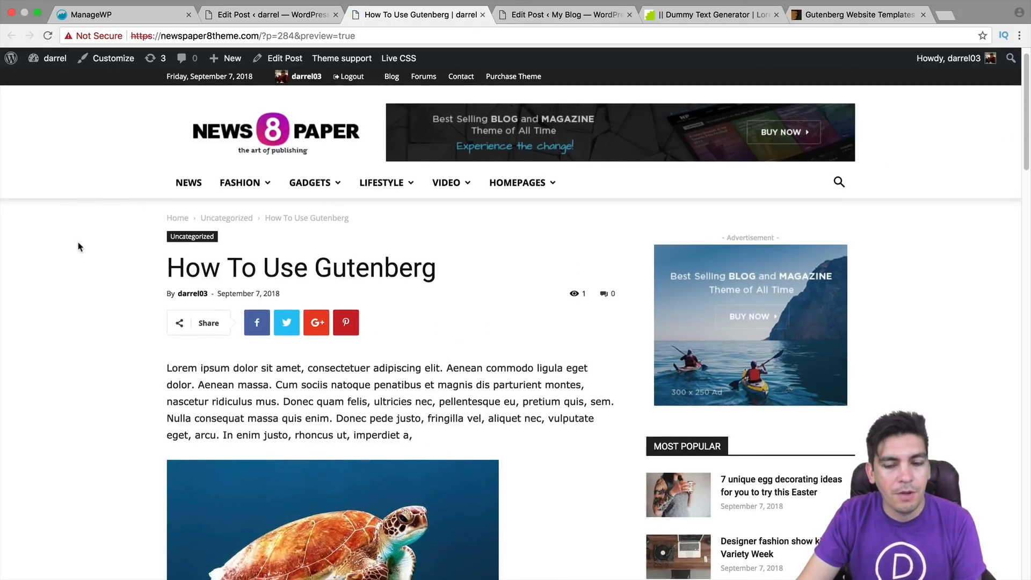
scroll(78, 243, "down", 2)
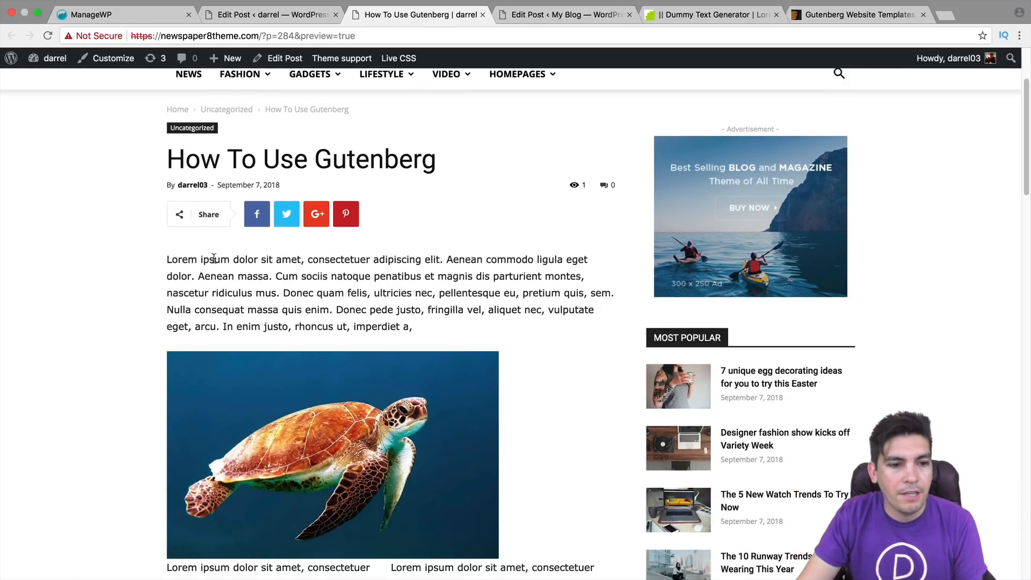
left_click_drag(214, 259, 299, 310)
scroll(344, 259, "down", 15)
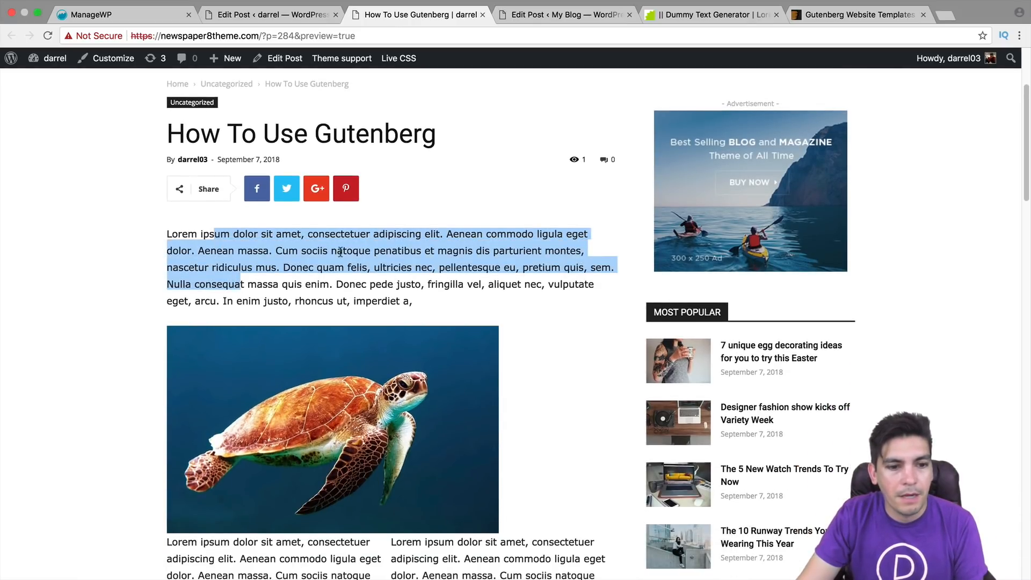
scroll(344, 259, "down", 3)
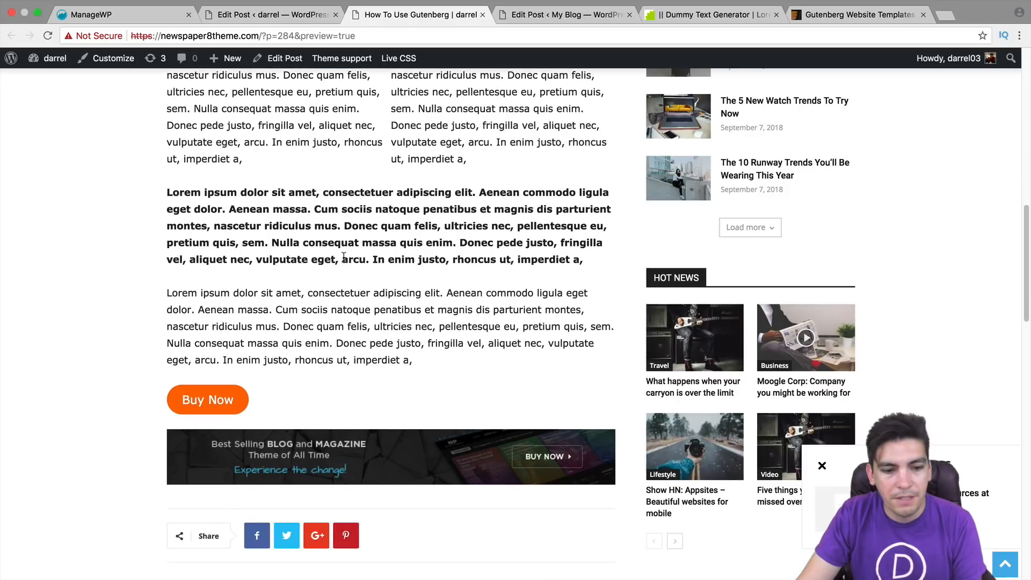
scroll(201, 387, "down", 1)
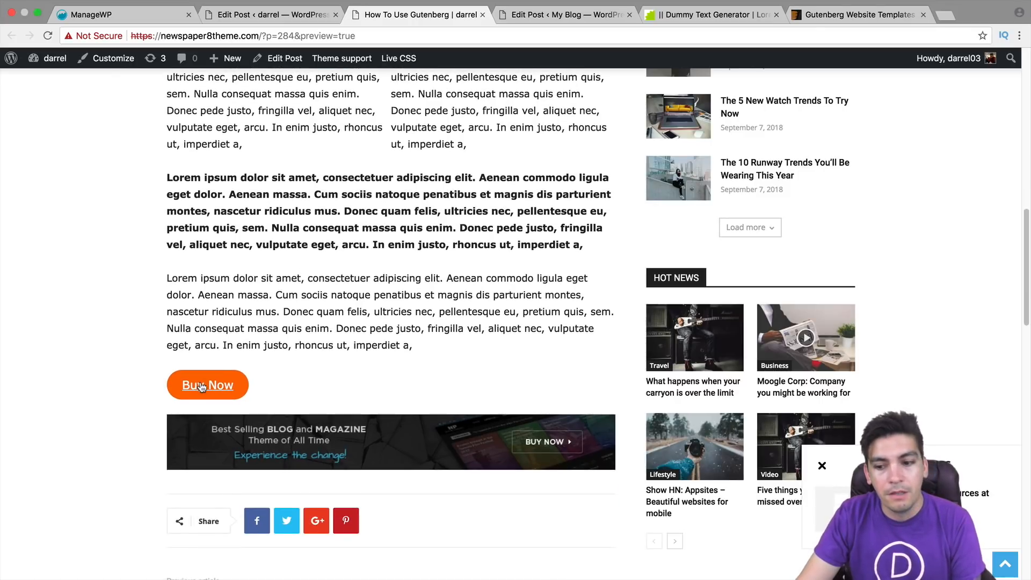
scroll(201, 387, "up", 18)
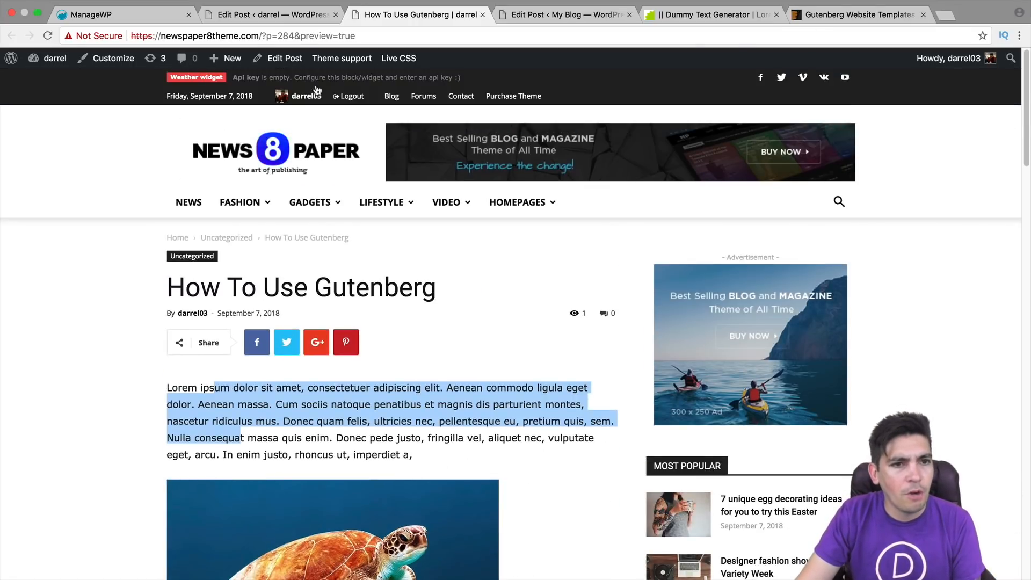
- Return to the Gutenberg editor and publish the post
key("ctrl+shift+Tab")
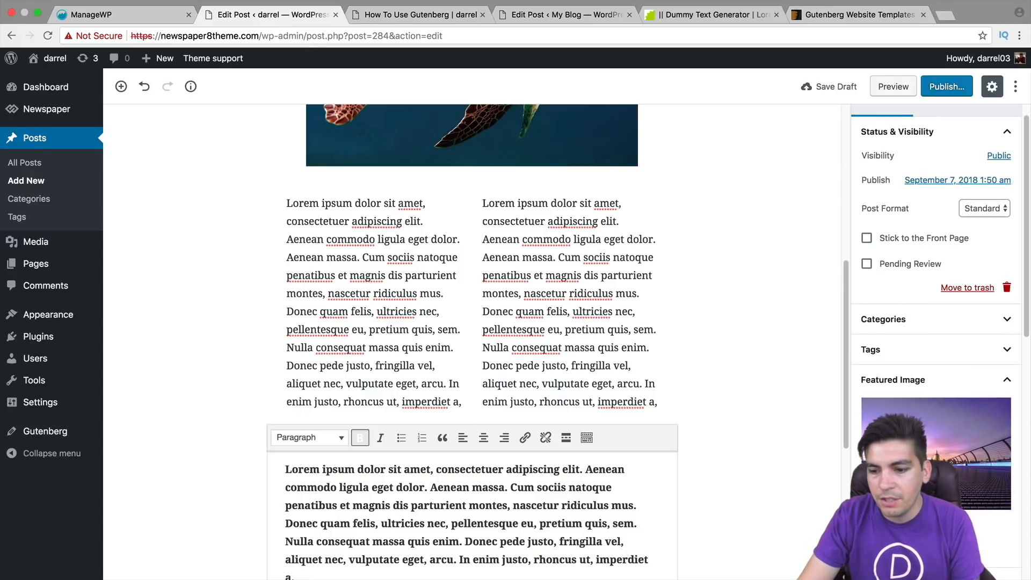
scroll(962, 400, "down", 2)
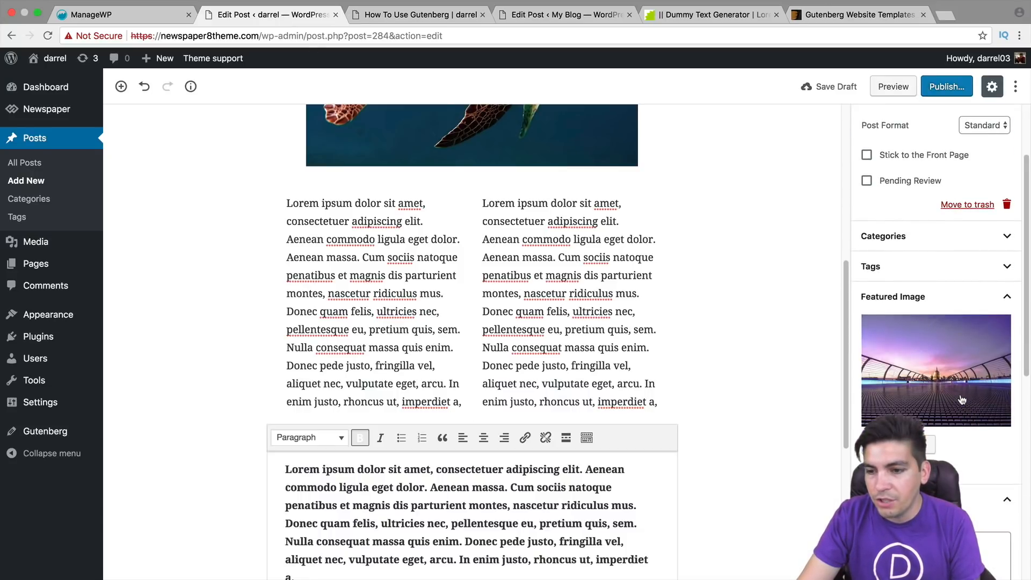
left_click(948, 87)
left_click(952, 86)
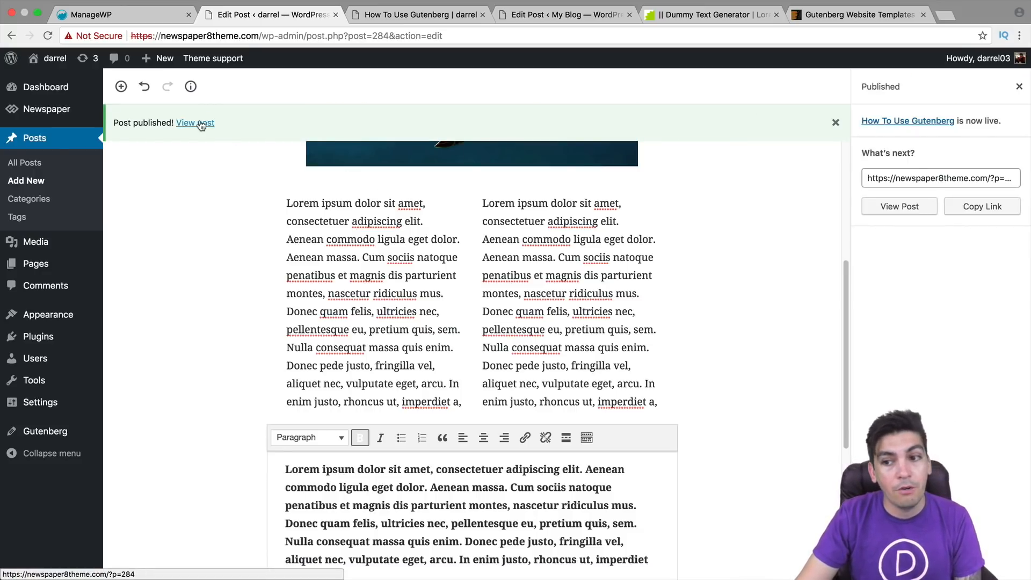
- View the published post, check its featured image and opening content, and switch to the earlier preview for comparison
left_click(908, 207)
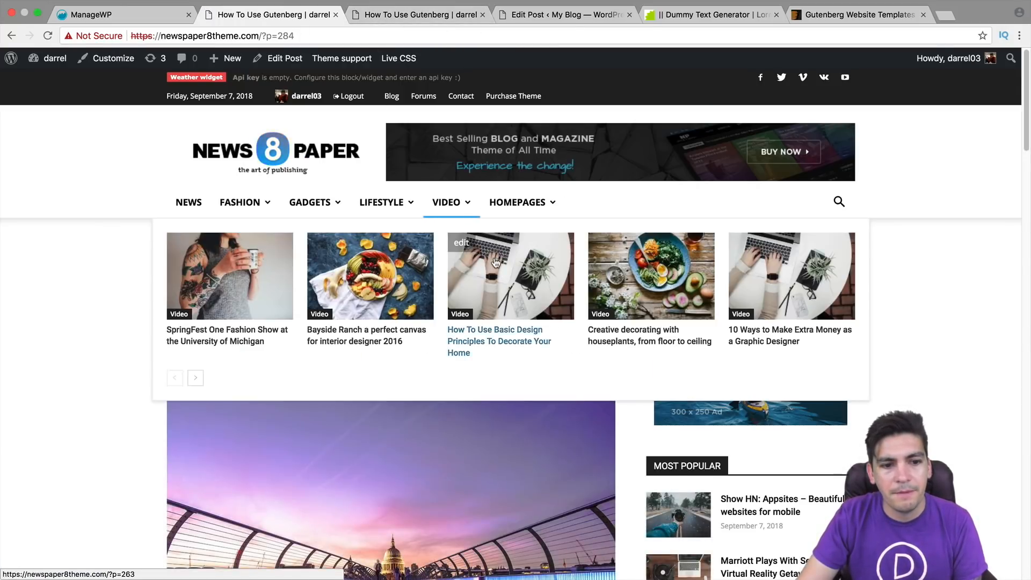
scroll(65, 330, "down", 3)
scroll(256, 317, "down", 4)
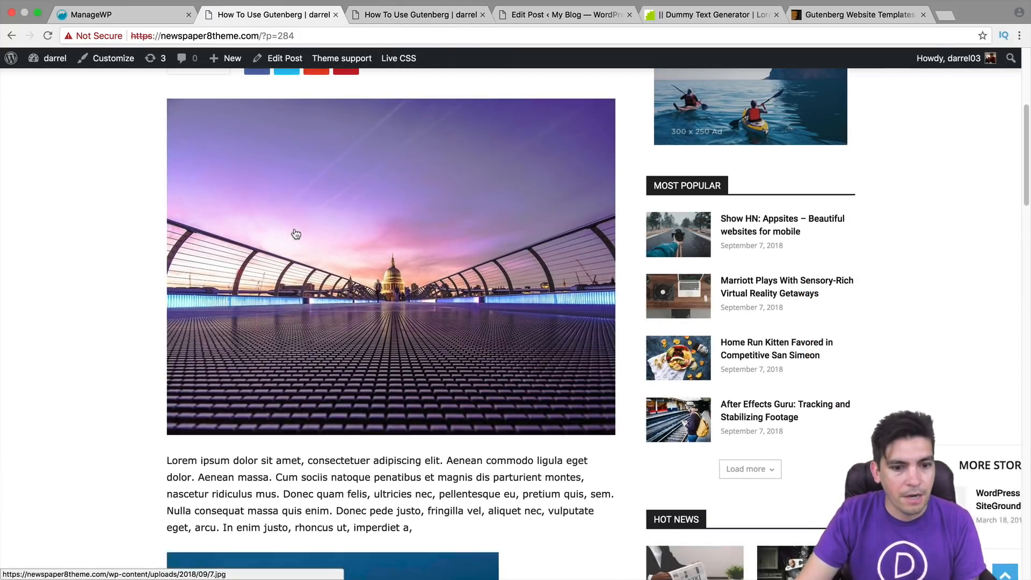
scroll(322, 252, "up", 4)
scroll(340, 273, "down", 6)
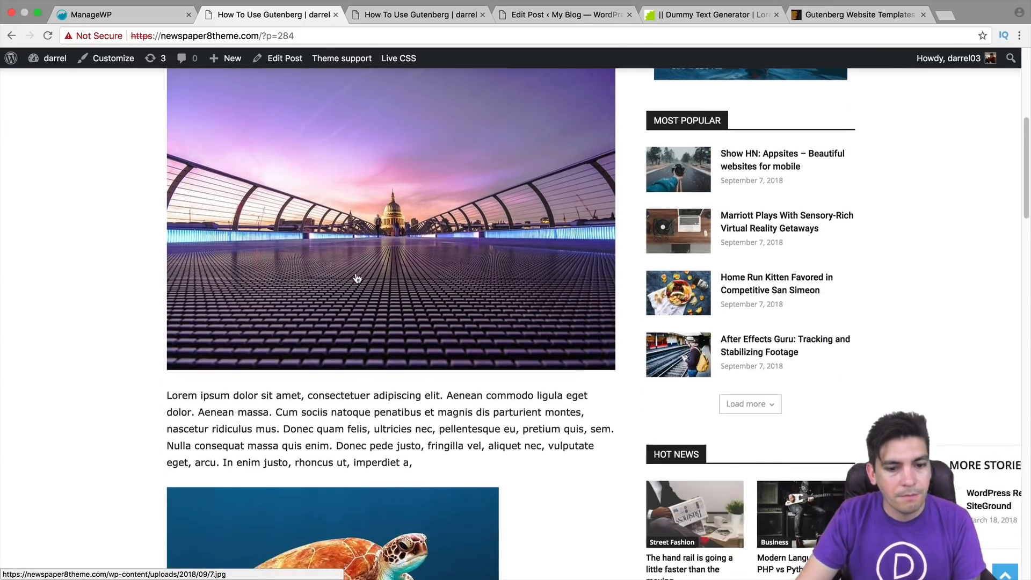
scroll(347, 228, "up", 7)
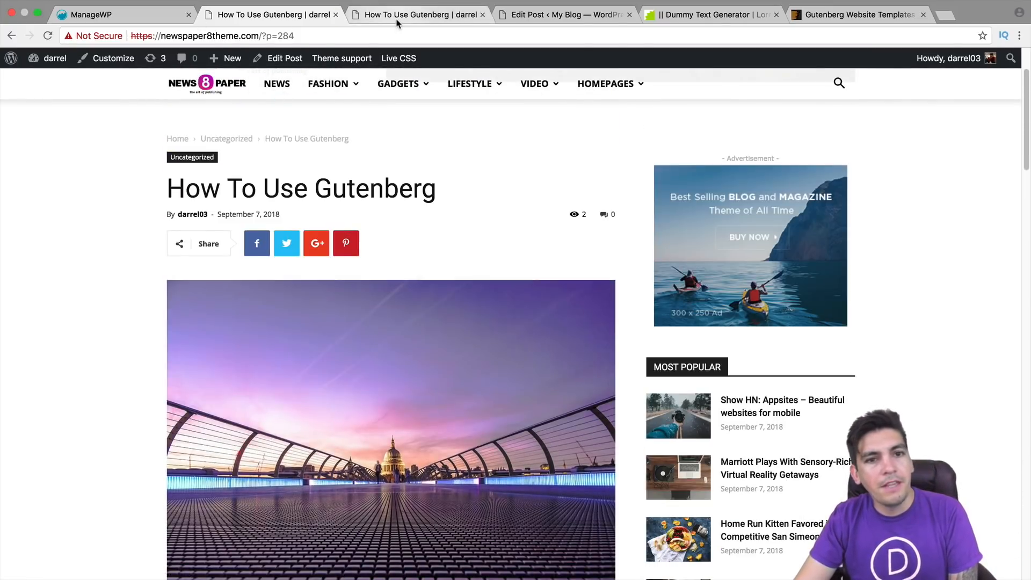
left_click(397, 19)
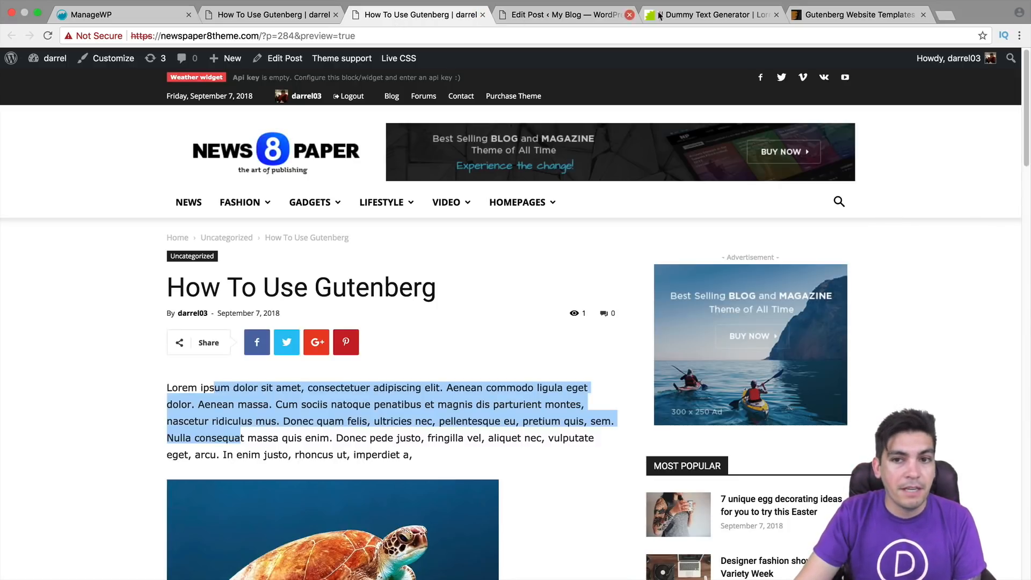
- Switch to the ThemeForest Gutenberg search results, open the Gutentype theme's item page and launch its live preview
left_click(852, 14)
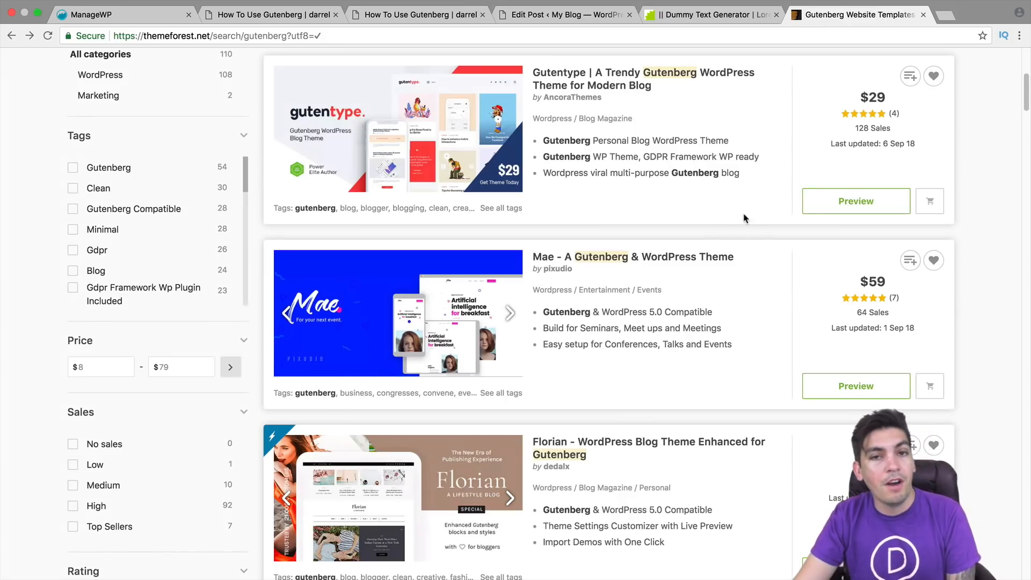
left_click(460, 146)
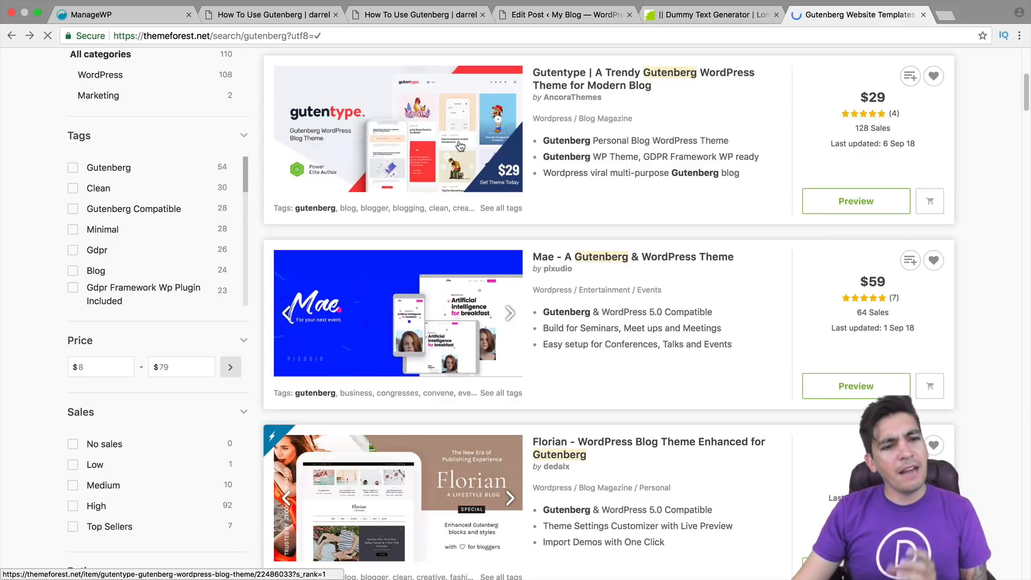
mouse_move(454, 146)
scroll(437, 209, "down", 1)
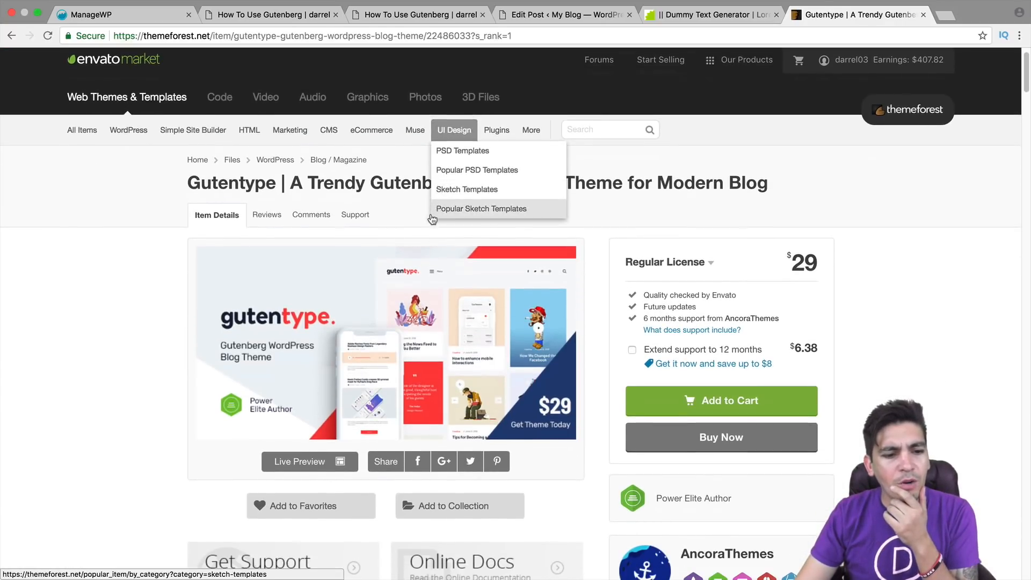
left_click(413, 285)
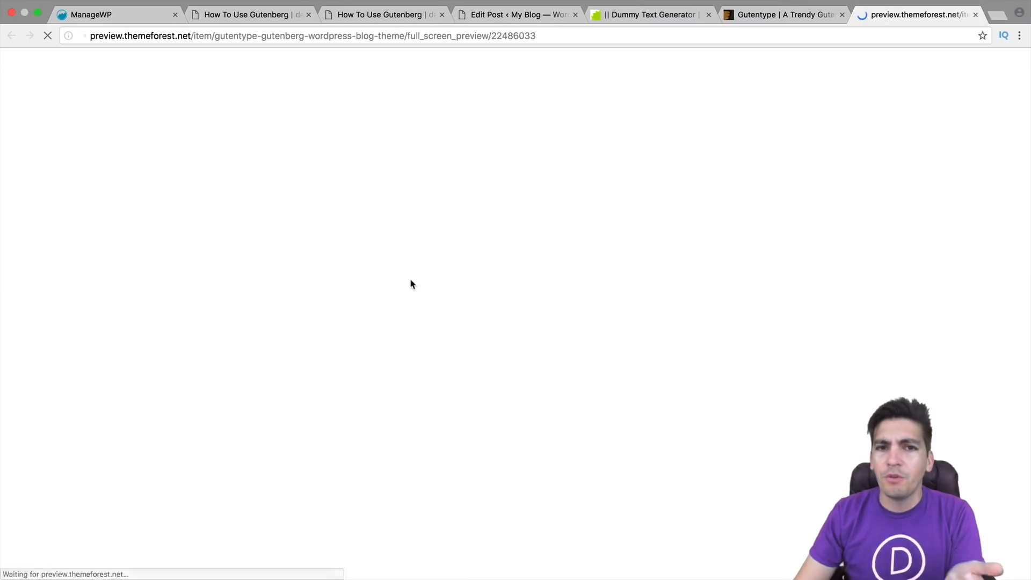
- Look through the Gutentype demo's pre-built layouts down to the Gutenberg Ready section
scroll(411, 277, "down", 10)
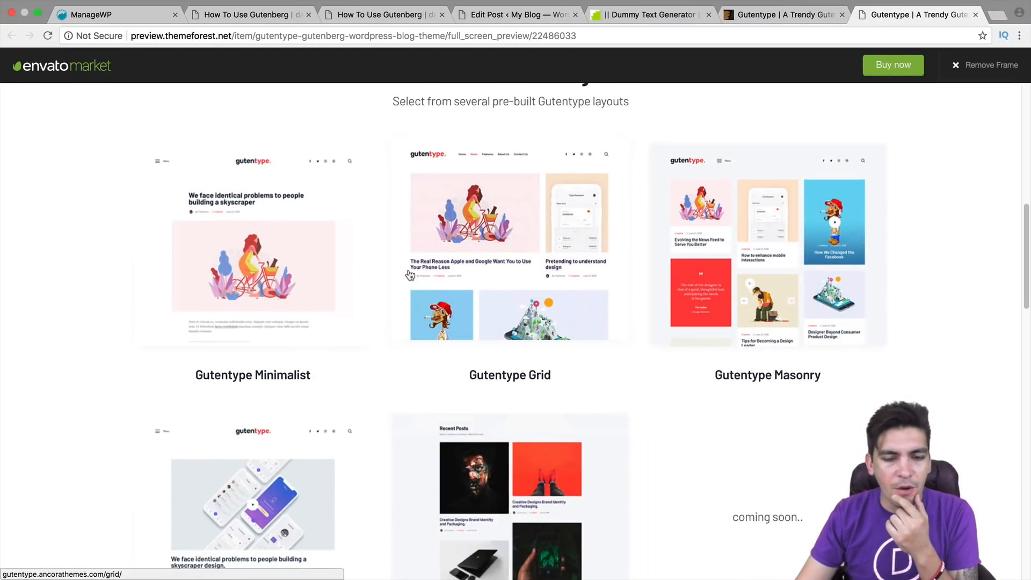
scroll(409, 274, "down", 5)
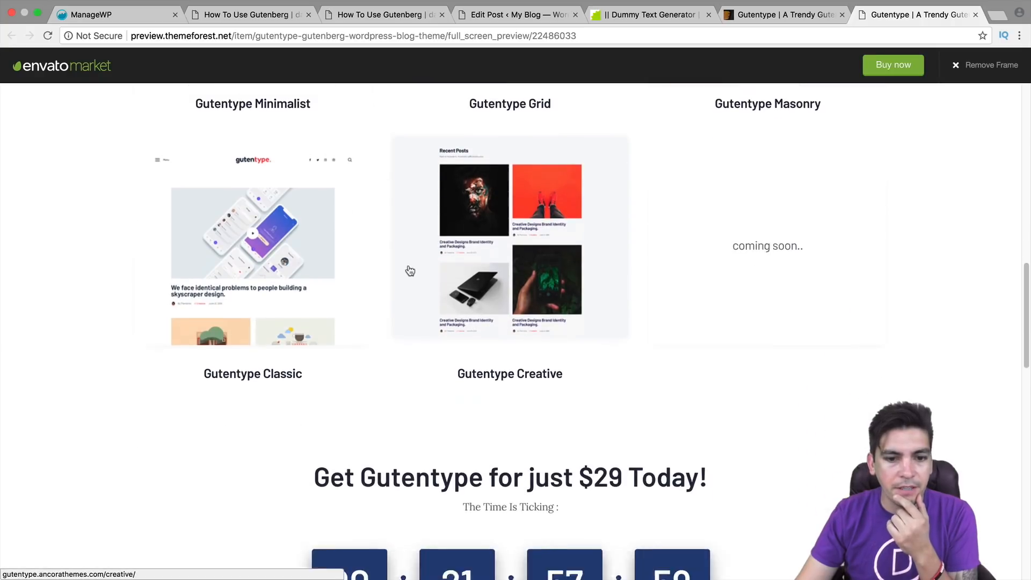
scroll(410, 271, "down", 9)
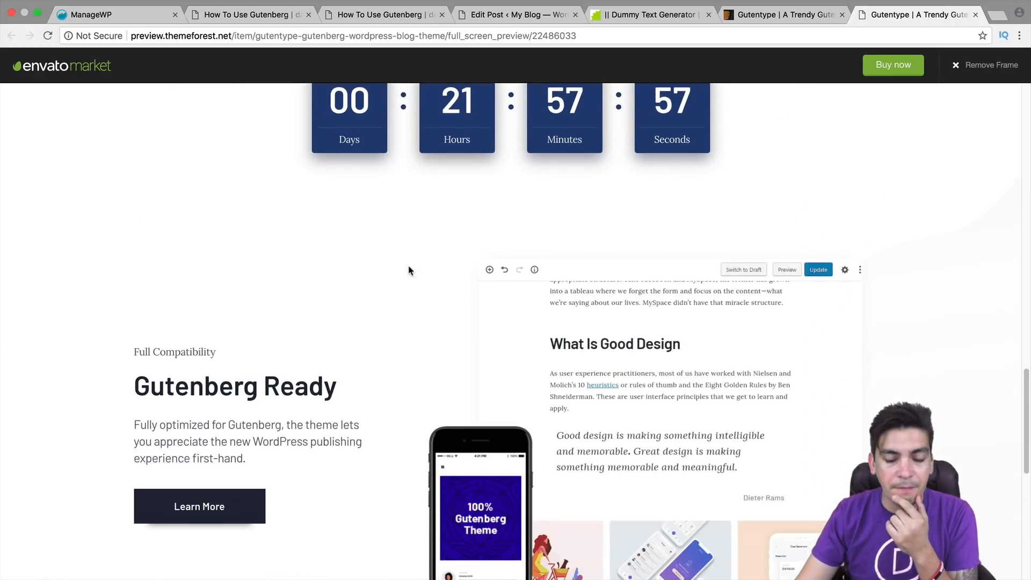
scroll(410, 271, "down", 2)
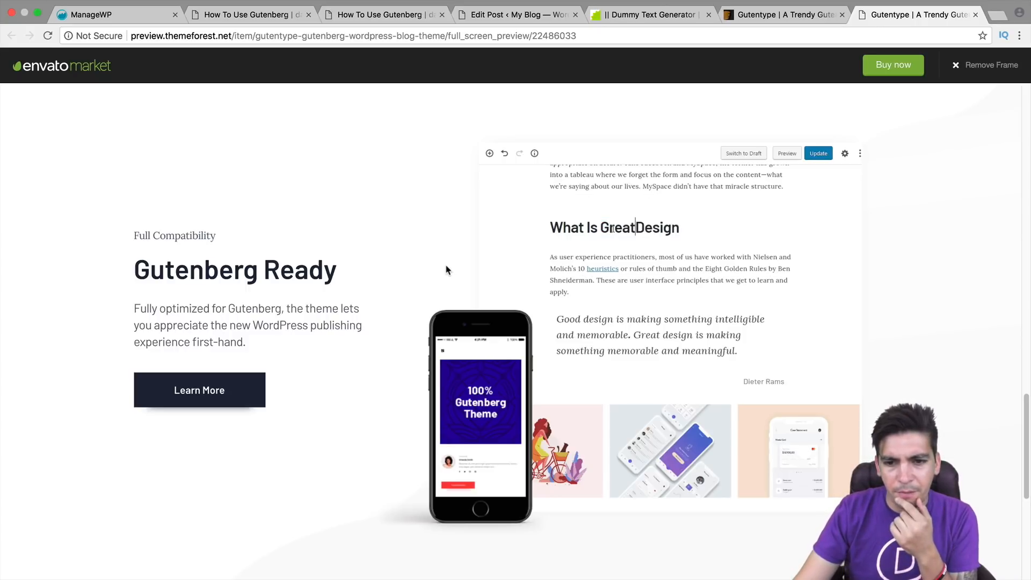
- Return to the published How To Use Gutenberg post, go to that site's dashboard and list all its posts
left_click(542, 18)
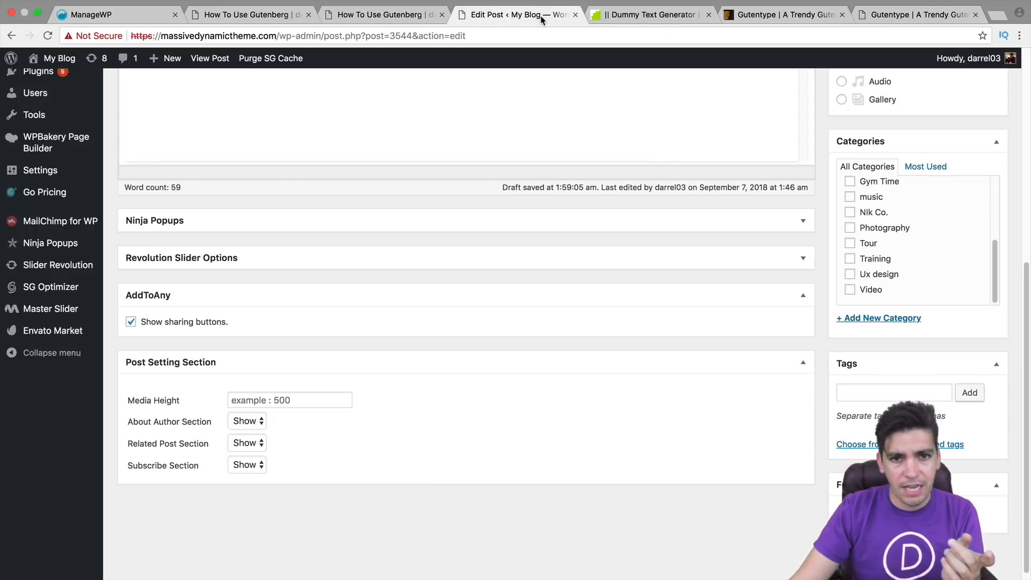
left_click(424, 8)
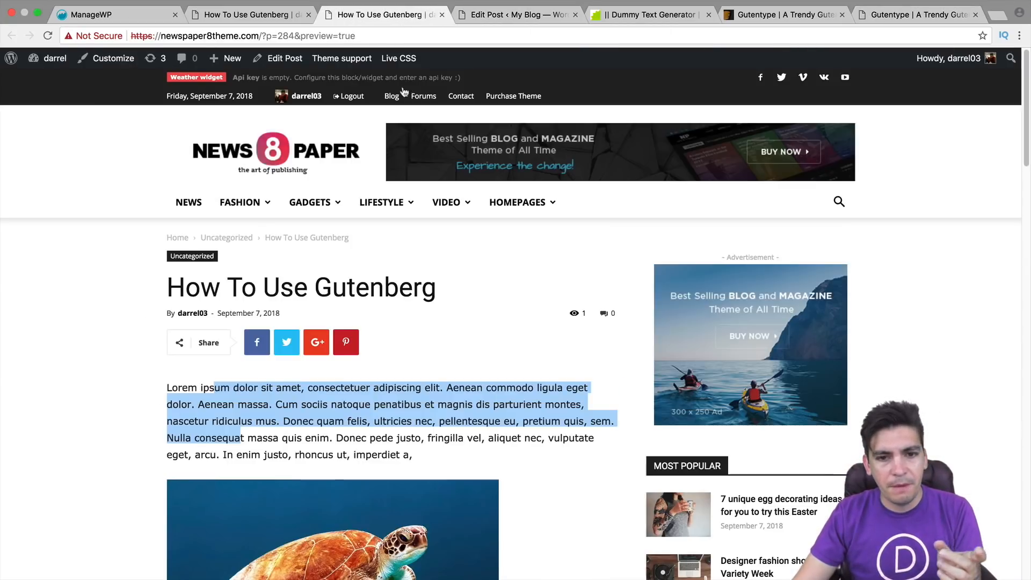
left_click(263, 19)
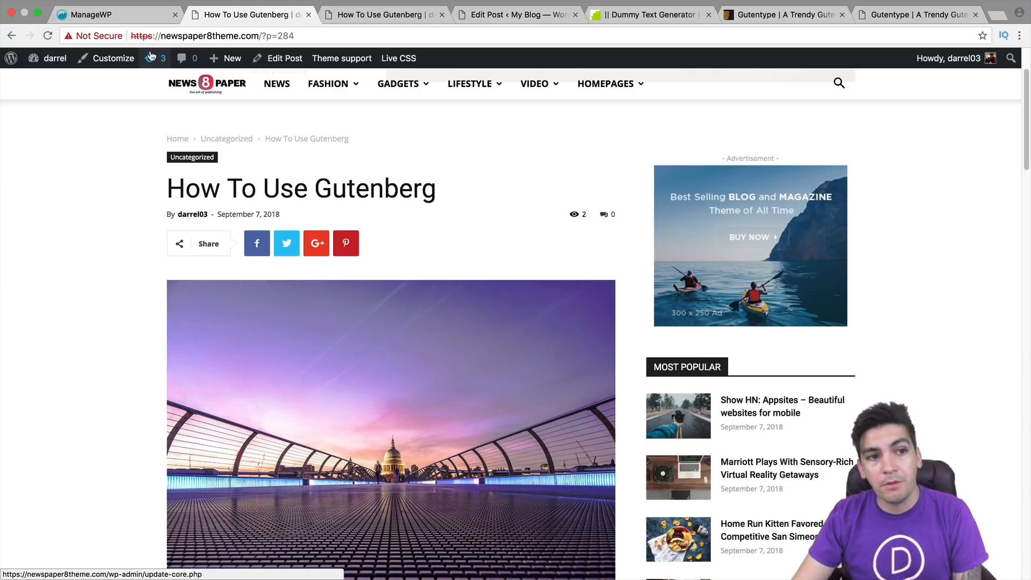
mouse_move(54, 59)
left_click(61, 80)
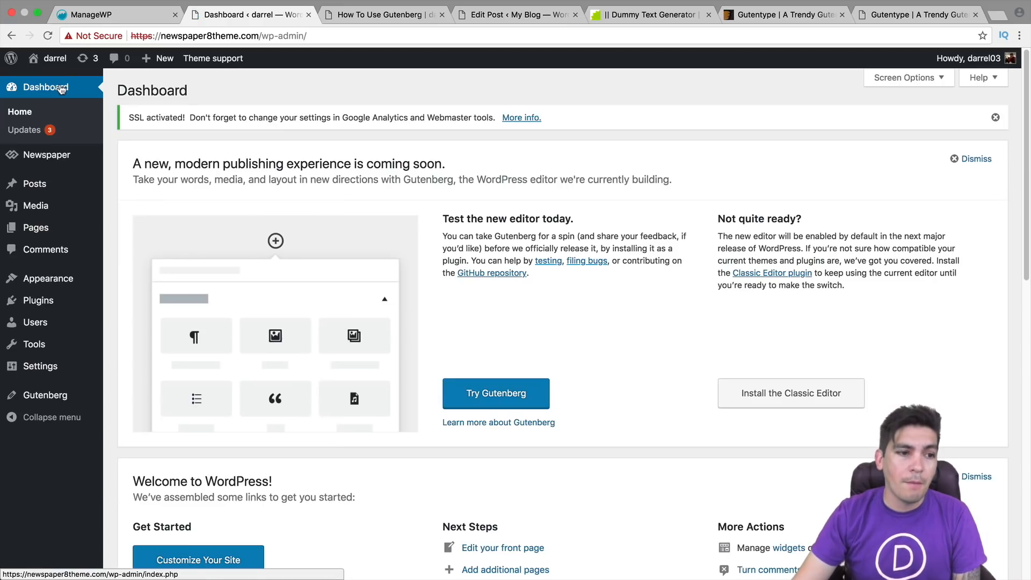
mouse_move(35, 183)
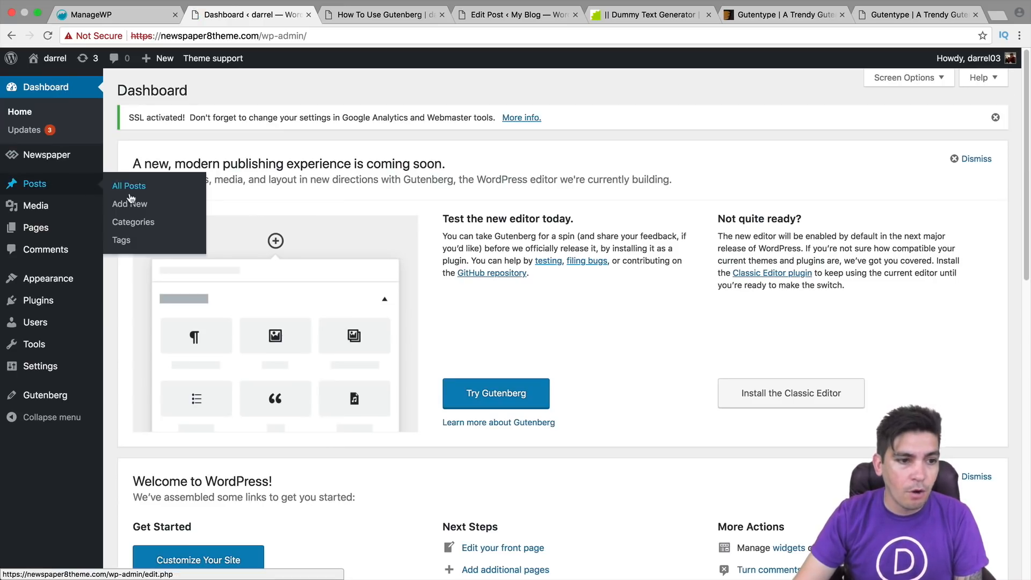
left_click(129, 188)
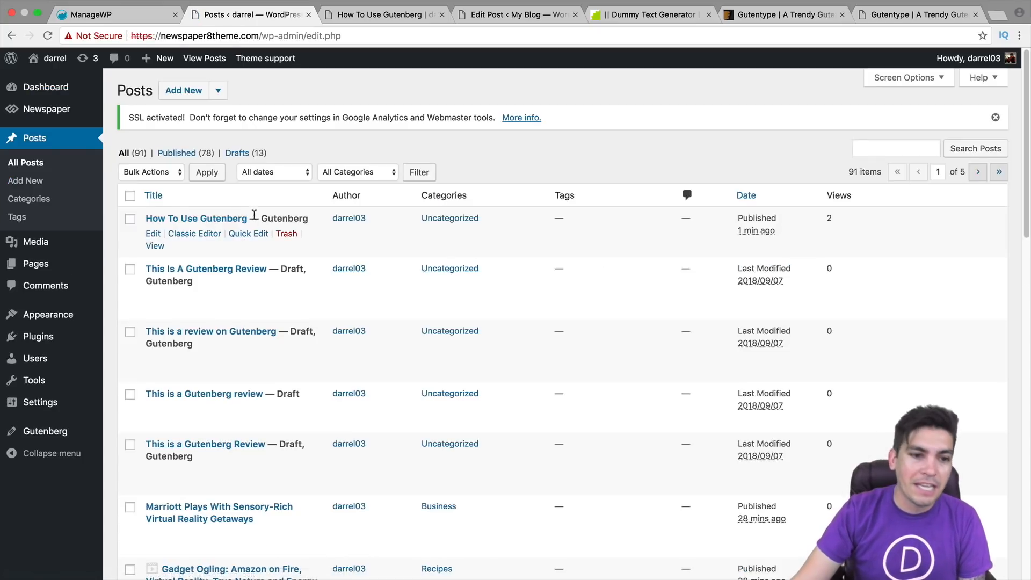
- View the How To Use Gutenberg post from the posts list, then open it for editing in Gutenberg
left_click(155, 248)
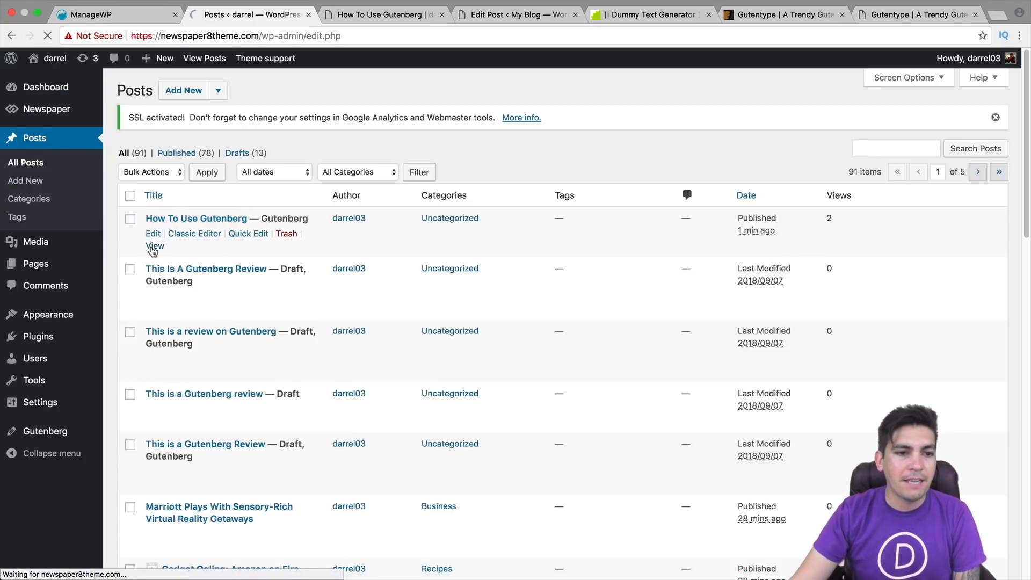
scroll(242, 226, "down", 3)
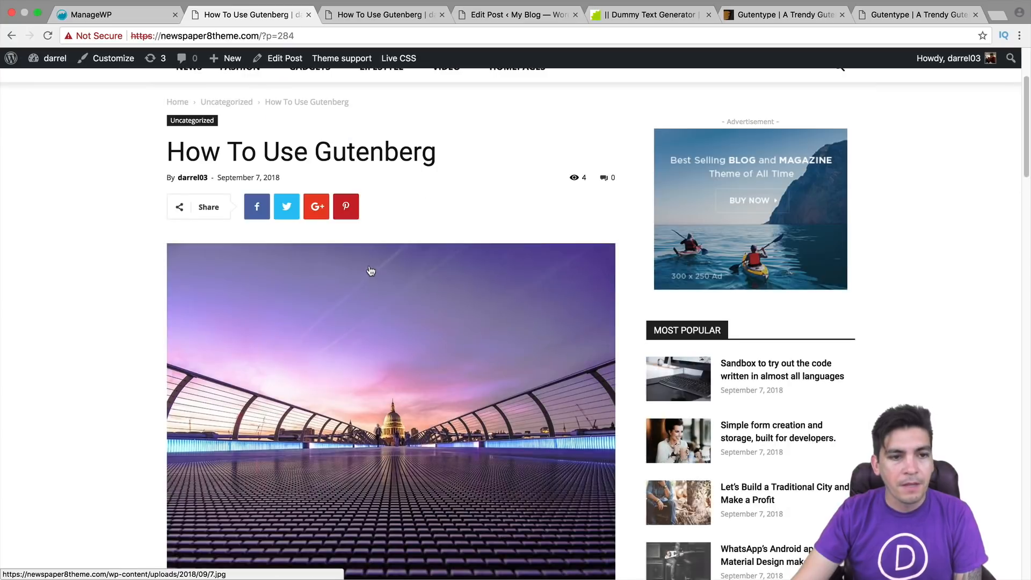
left_click(258, 59)
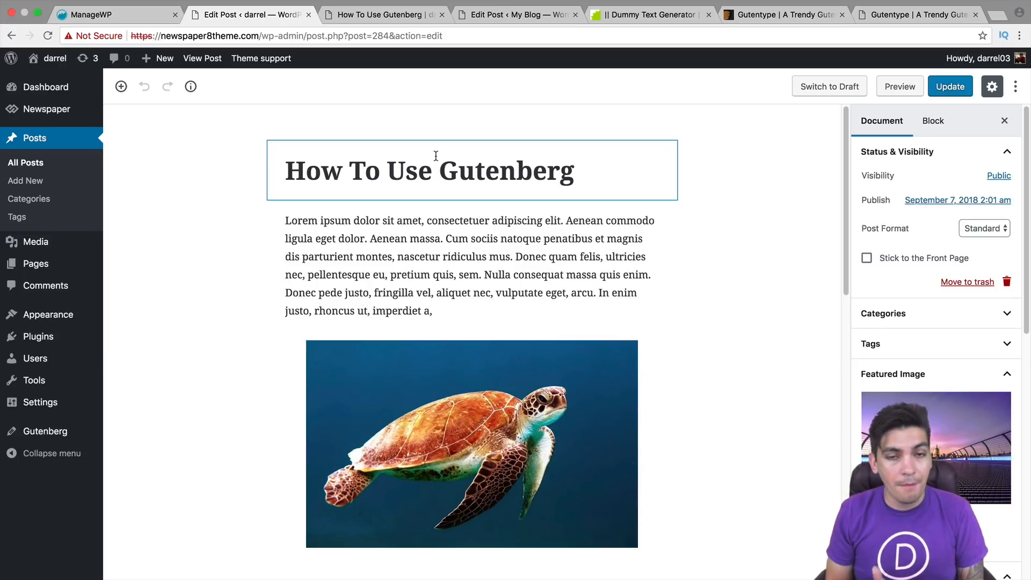
- Review the post's blocks in the editor, from the title and turtle image through the columns and Classic block to the Buy Now button
scroll(435, 156, "down", 5)
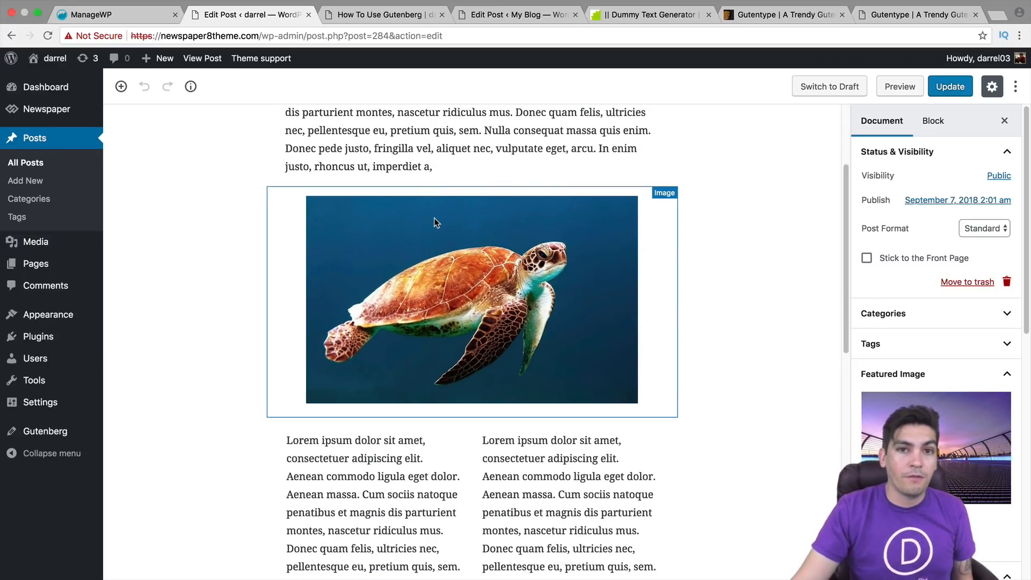
scroll(435, 221, "down", 10)
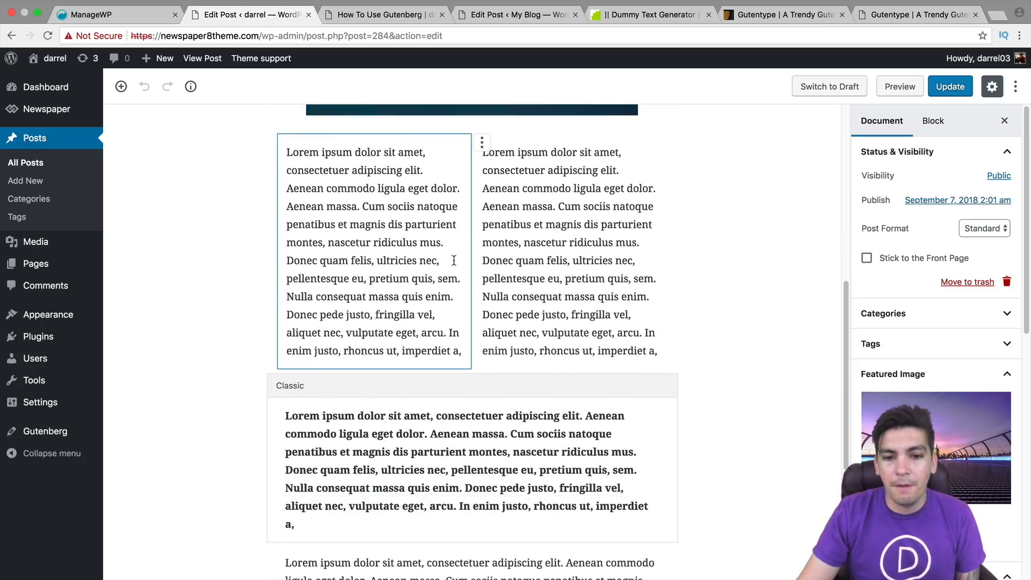
scroll(453, 263, "down", 6)
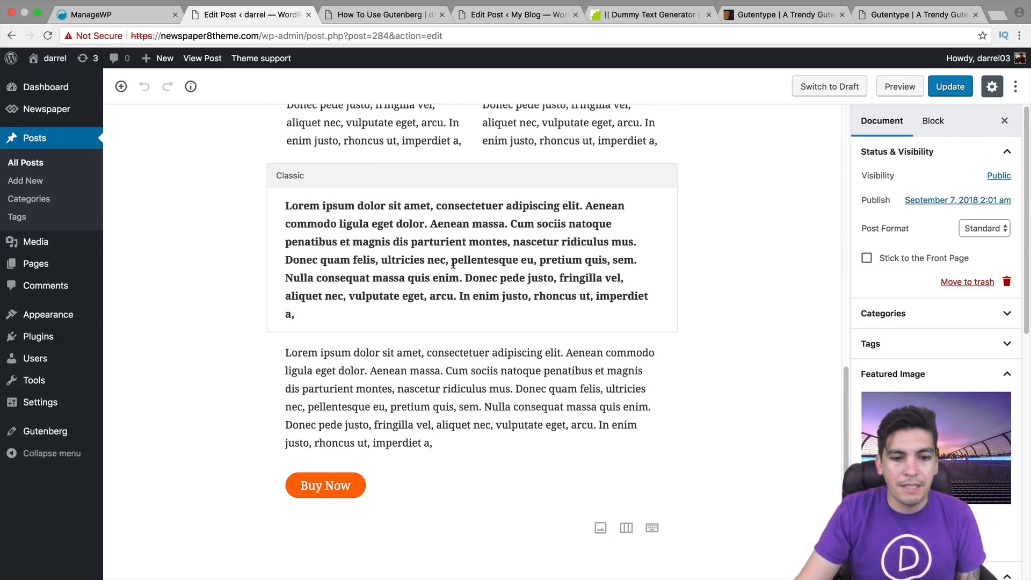
scroll(453, 264, "down", 2)
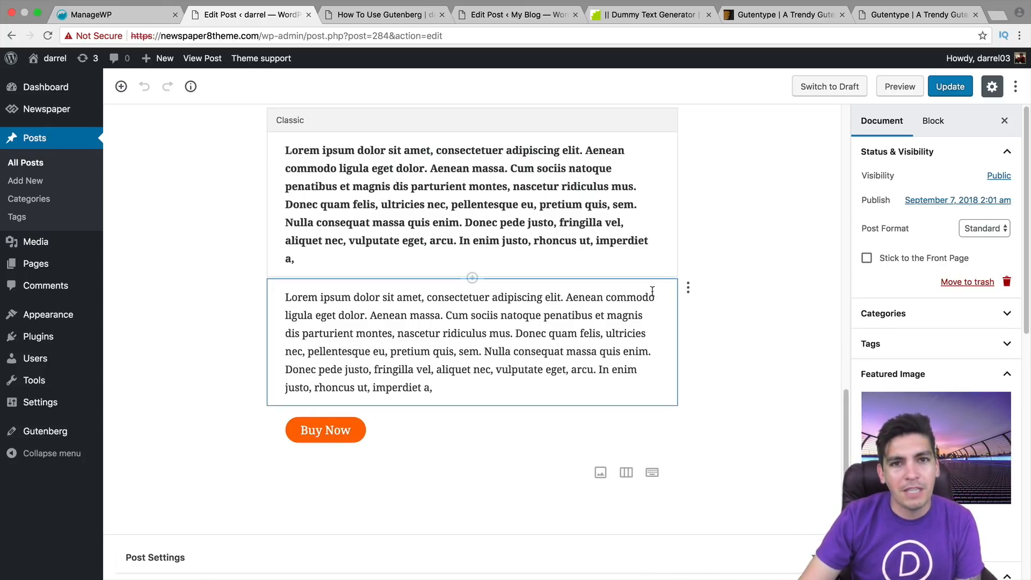
scroll(733, 295, "up", 8)
scroll(737, 300, "up", 5)
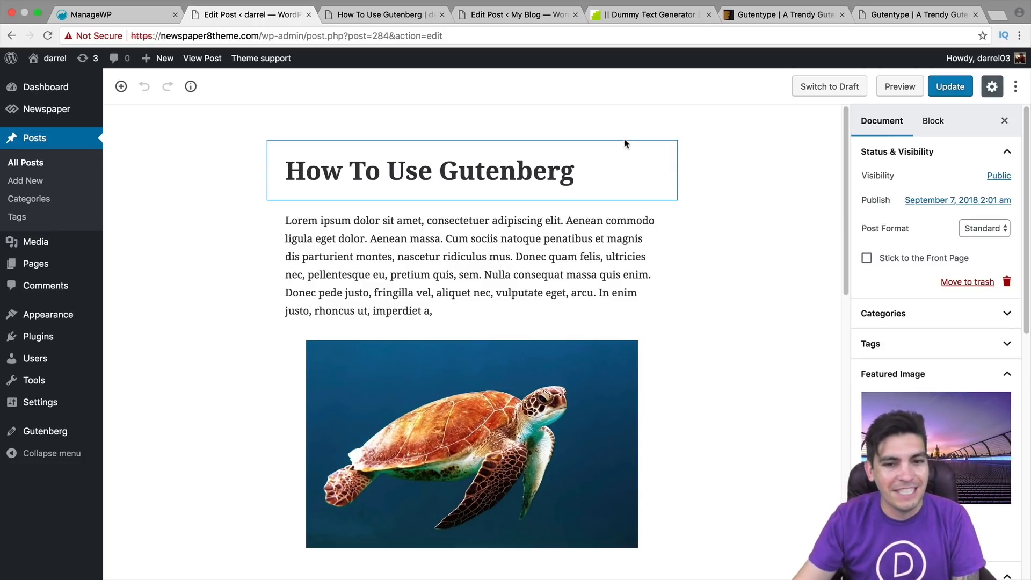
scroll(622, 143, "down", 5)
scroll(556, 189, "down", 5)
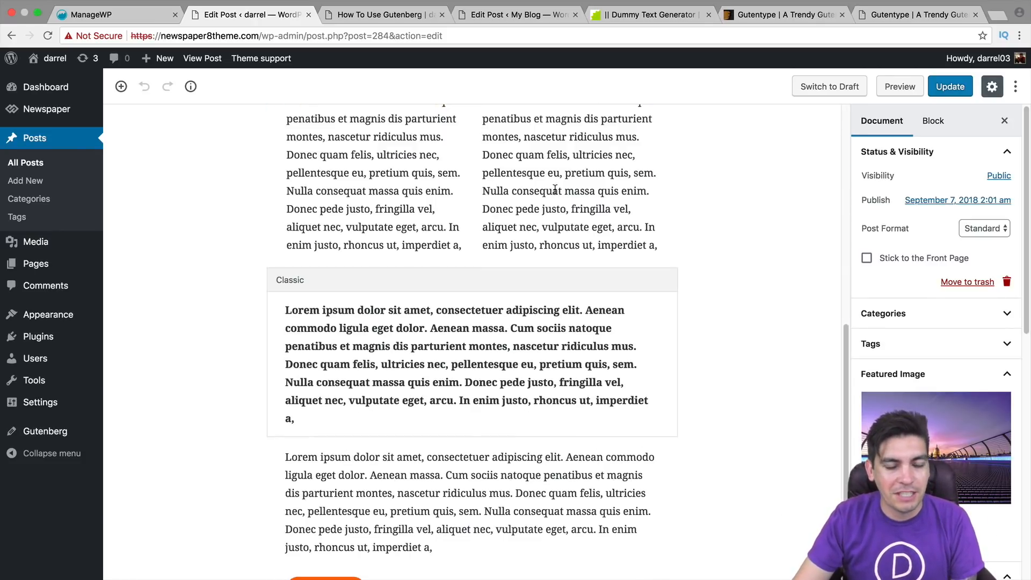
scroll(556, 189, "up", 7)
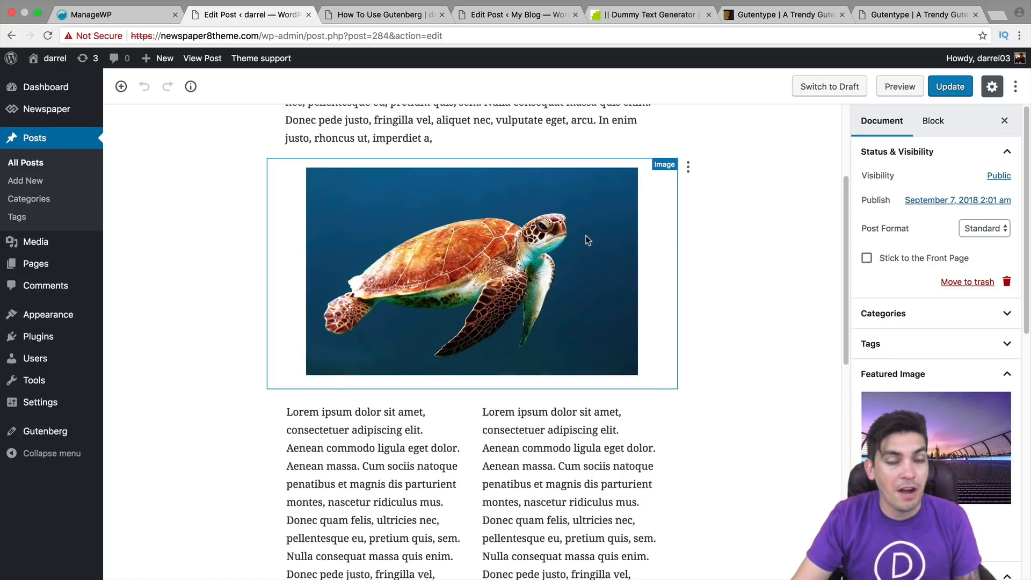